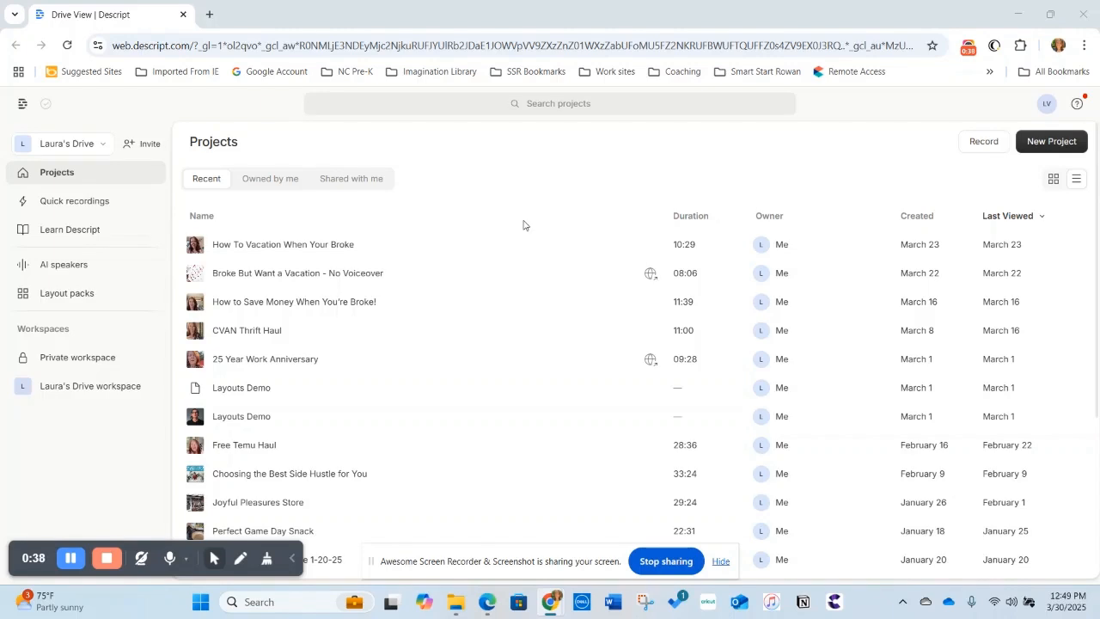
Create a new video project, add the Scene 1 video from the How I Use AI folder, and start its transcription.
{"action": "left_click", "coordinate": [1069, 143]}
{"action": "left_click", "coordinate": [1050, 176]}
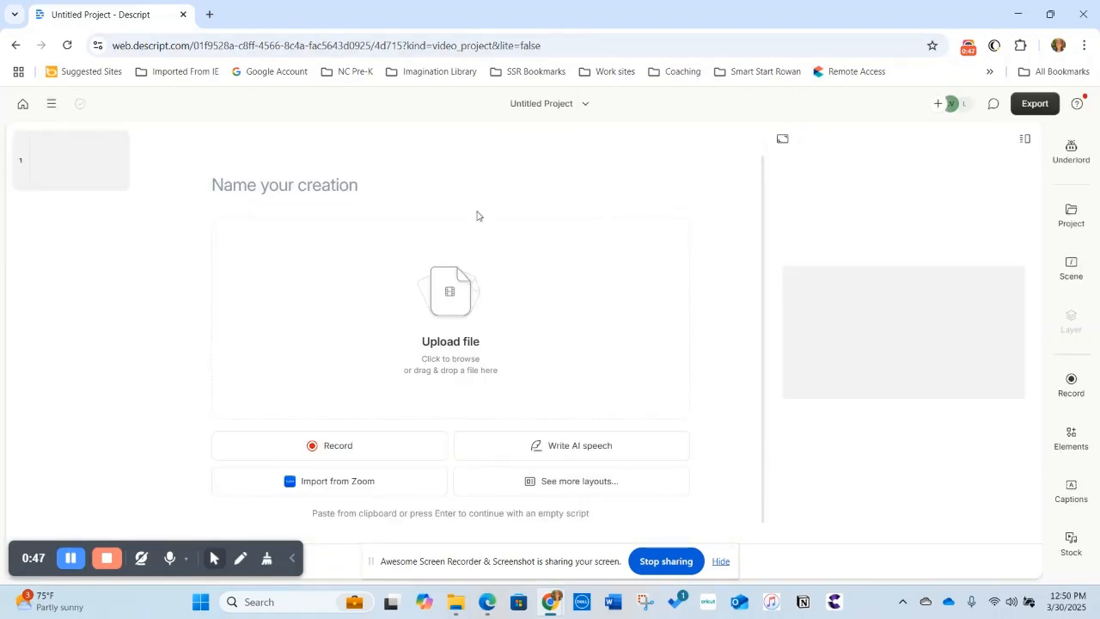
{"action": "left_click", "coordinate": [456, 601]}
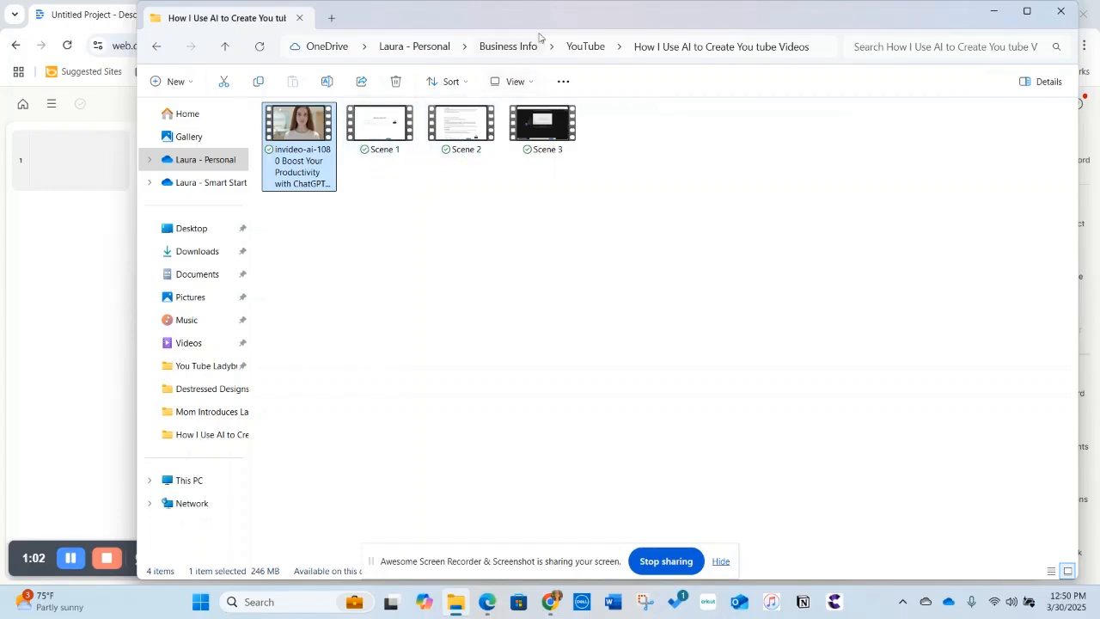
{"action": "left_click_drag", "start_coordinate": [582, 24], "coordinate": [883, 80]}
{"action": "left_click_drag", "start_coordinate": [729, 77], "coordinate": [857, 81]}
{"action": "left_click_drag", "start_coordinate": [792, 194], "coordinate": [373, 331]}
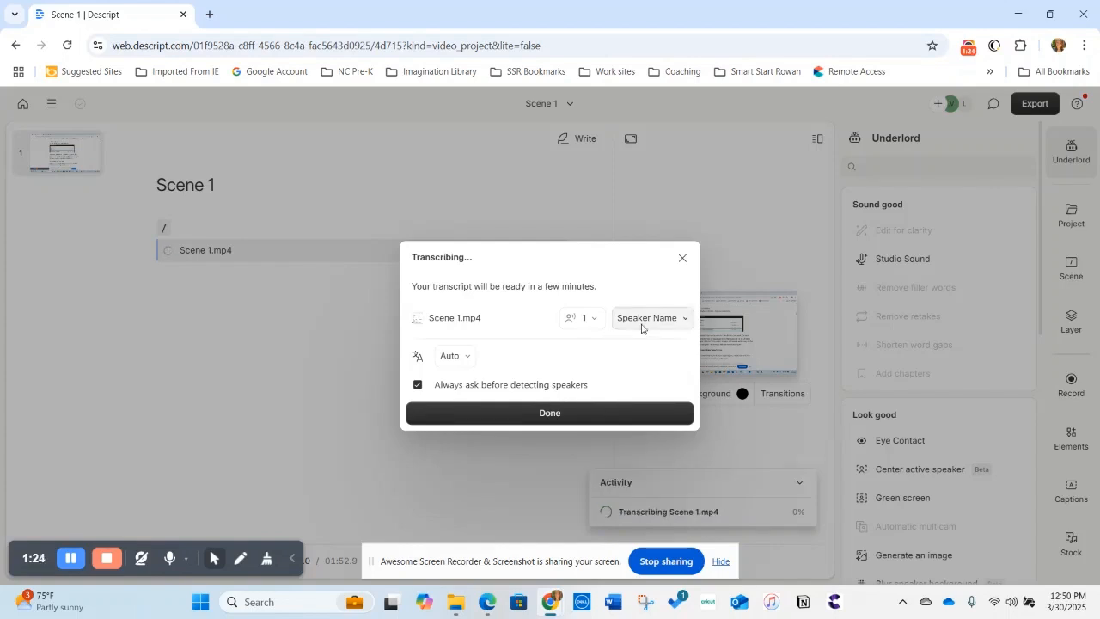
{"action": "left_click", "coordinate": [657, 414]}
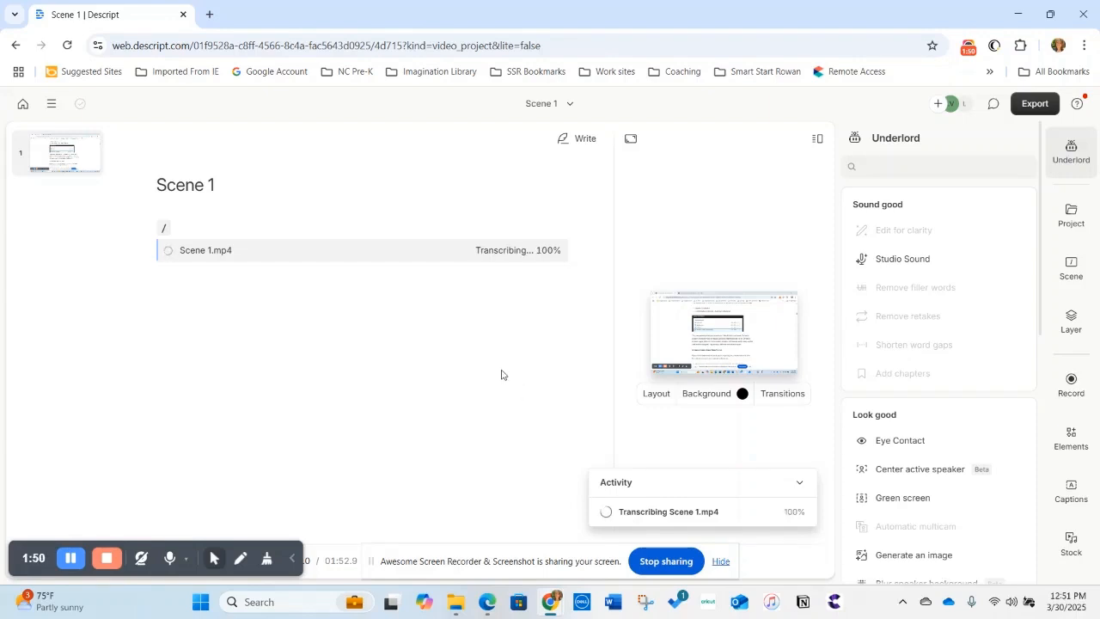
Add the Scene 2 video at the end of the script and transcribe it with the existing speaker's name assigned.
{"action": "left_click", "coordinate": [469, 608]}
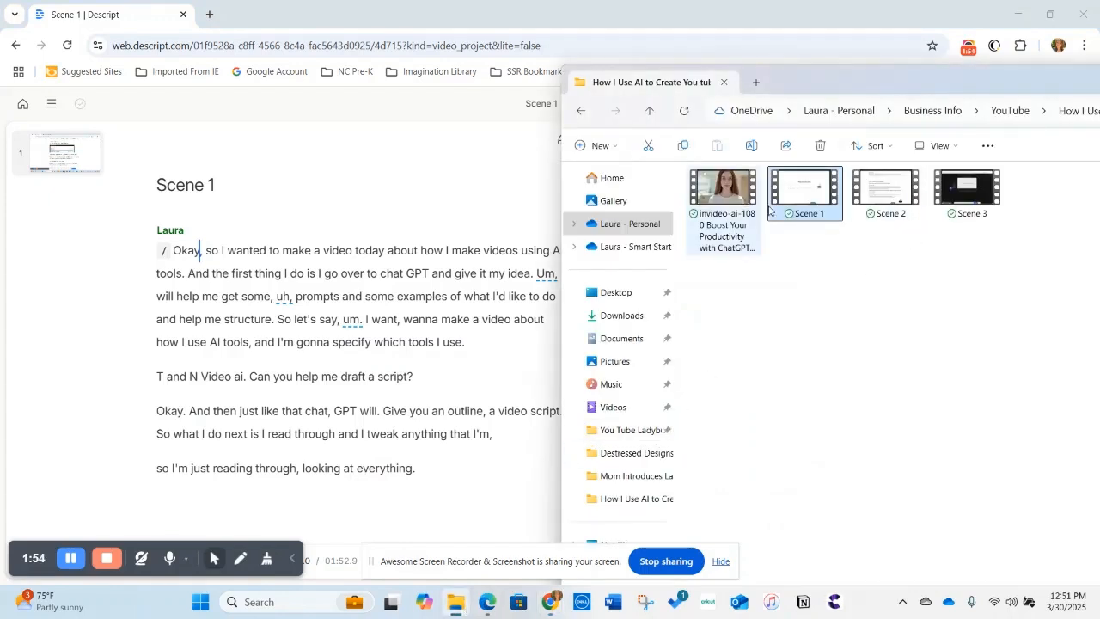
{"action": "scroll", "coordinate": [404, 361], "scroll_direction": "down", "scroll_amount": 1}
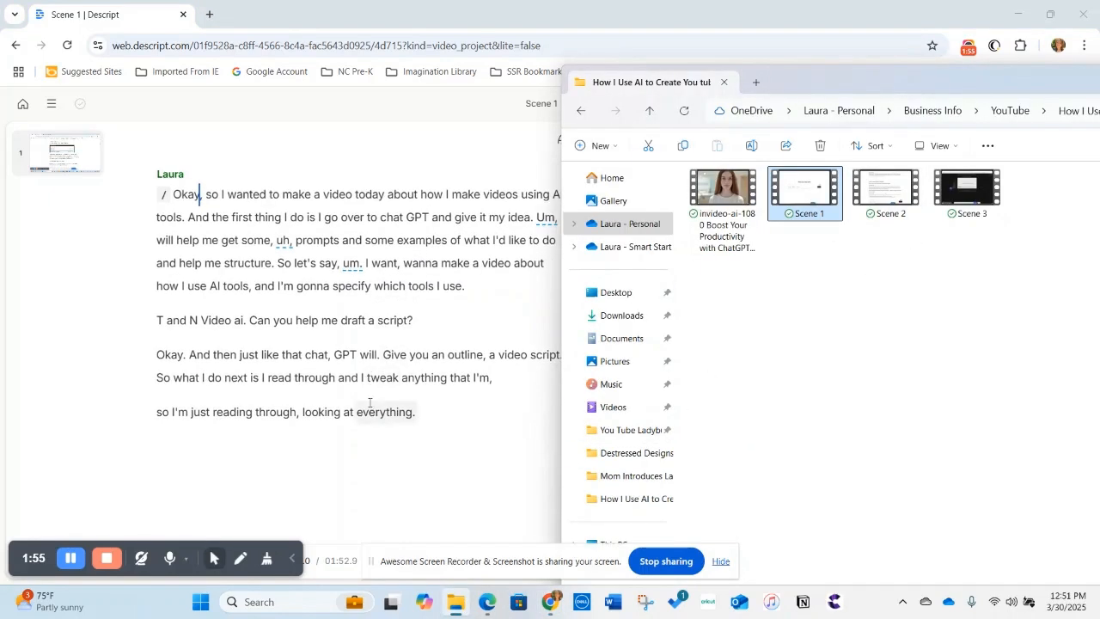
{"action": "left_click", "coordinate": [368, 462]}
{"action": "left_click", "coordinate": [469, 424]}
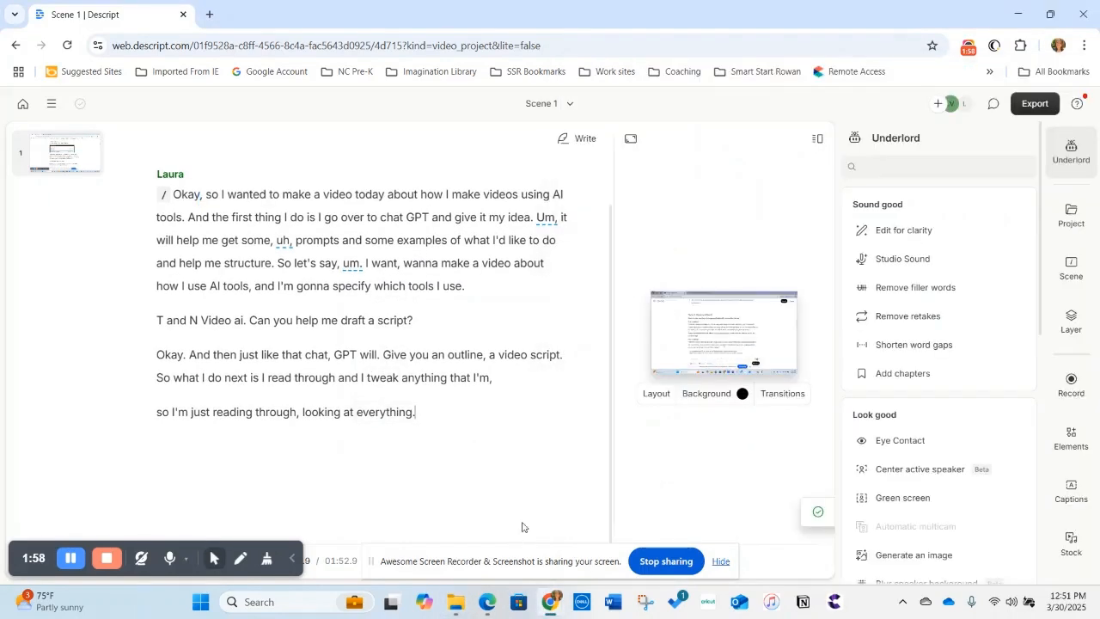
{"action": "left_click", "coordinate": [456, 602]}
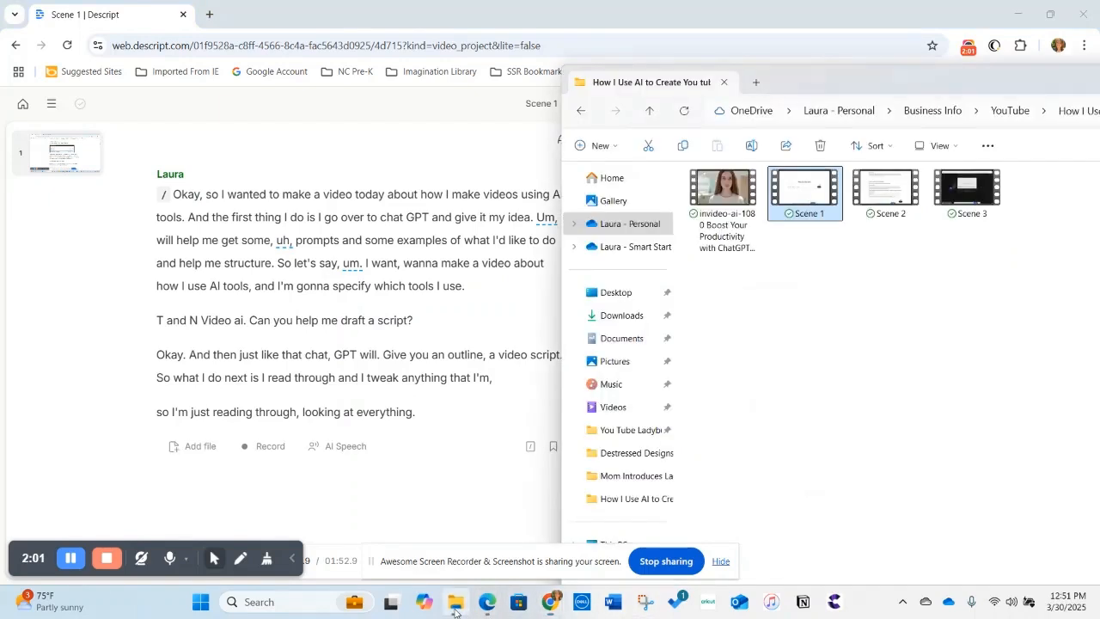
{"action": "left_click_drag", "start_coordinate": [885, 189], "coordinate": [330, 481]}
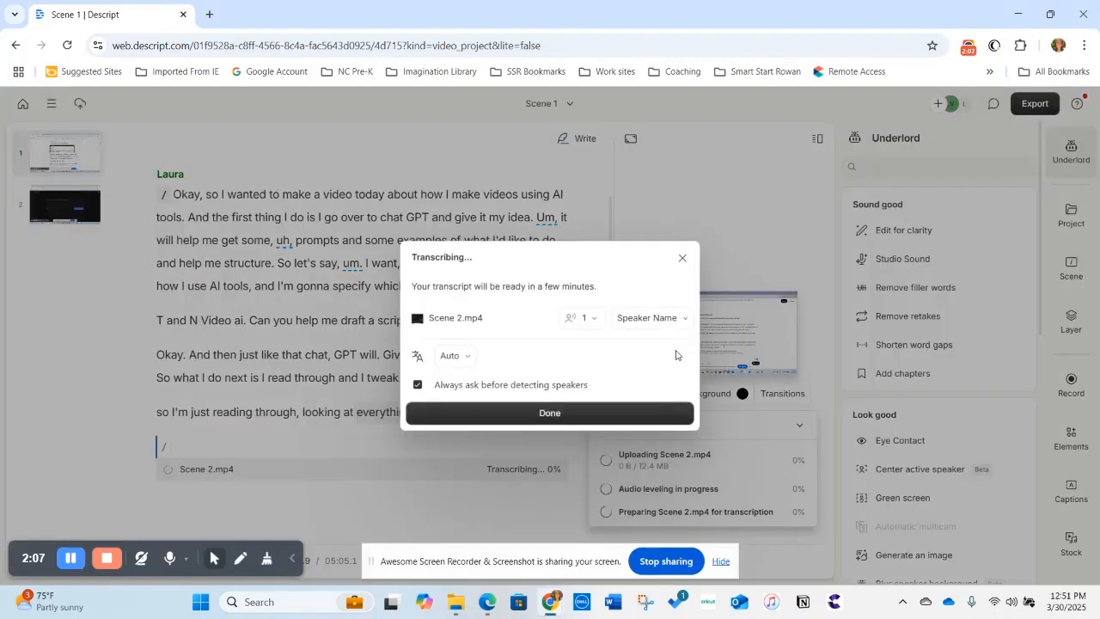
{"action": "left_click", "coordinate": [684, 319]}
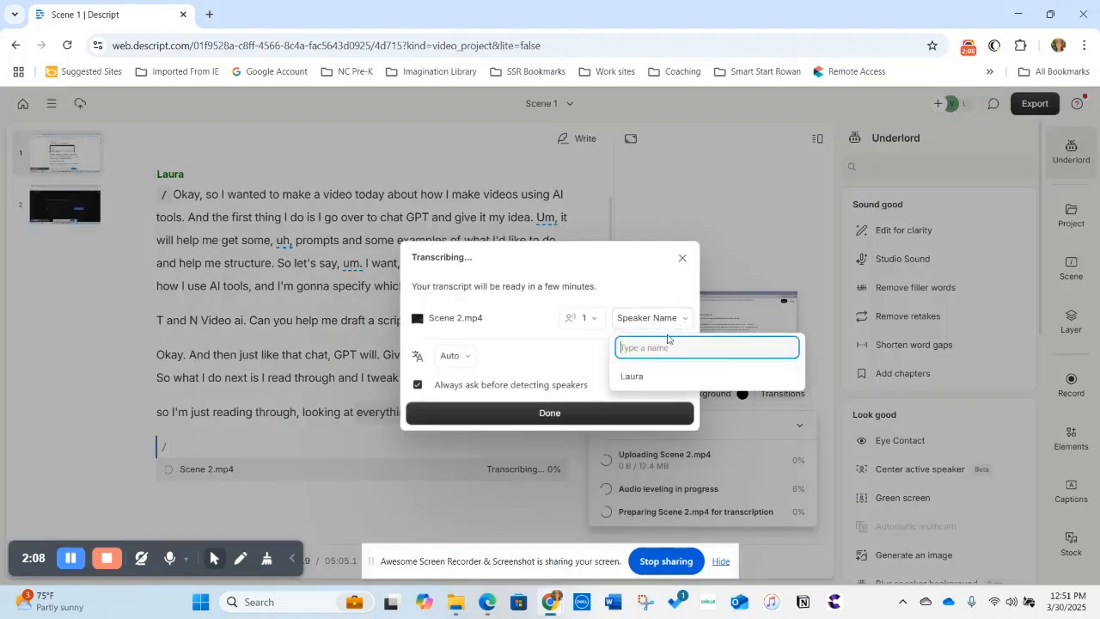
{"action": "left_click", "coordinate": [633, 379]}
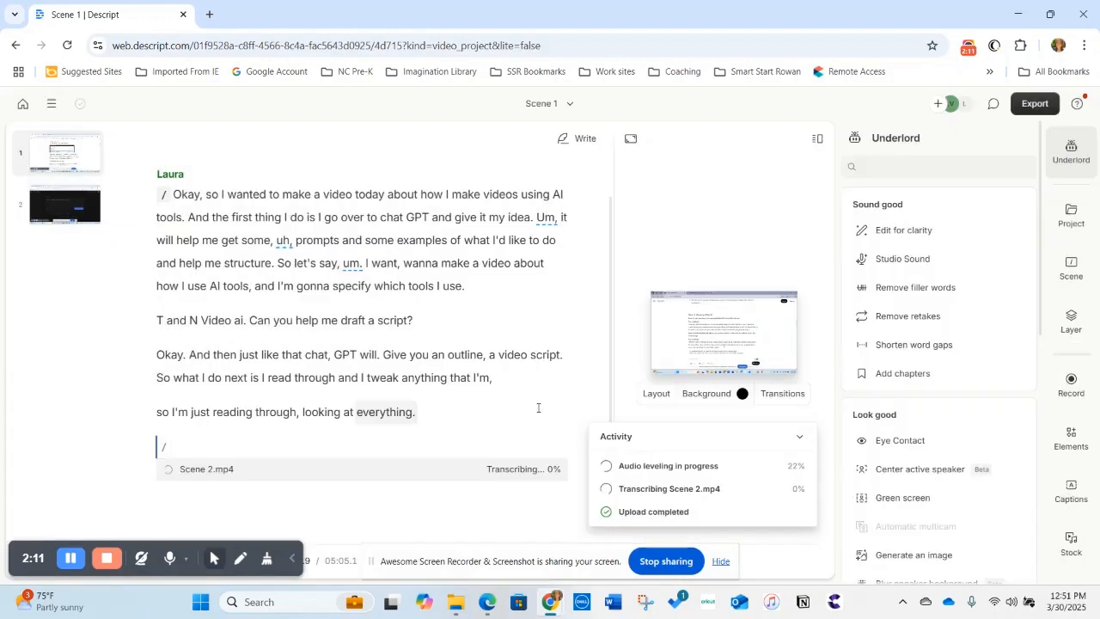
{"action": "left_click", "coordinate": [537, 412]}
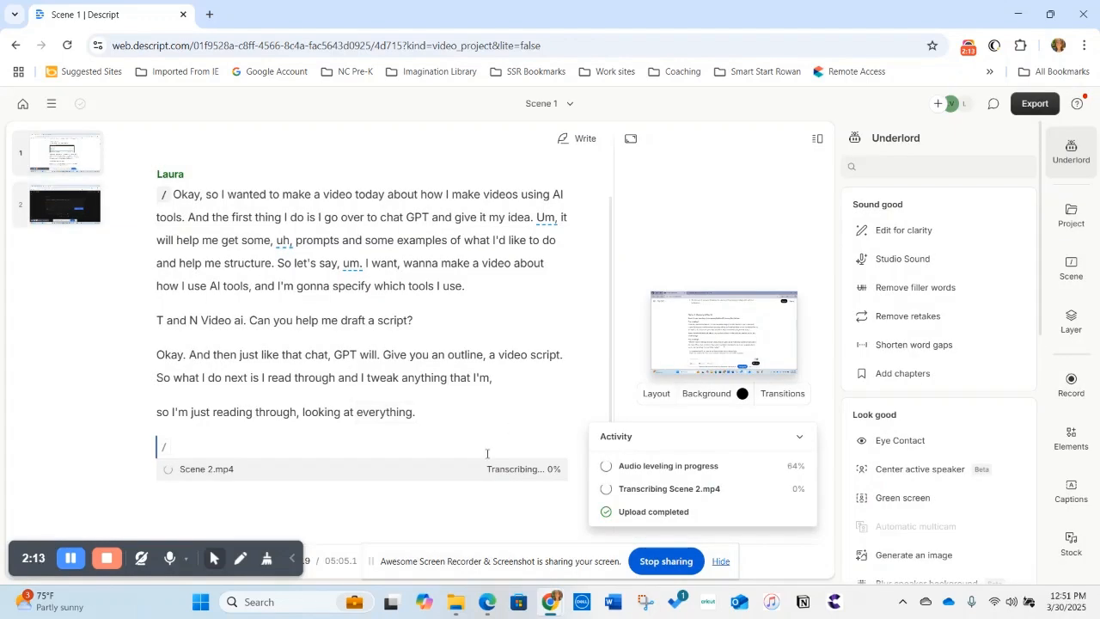
Add the Scene 3 video below Scene 2 and transcribe it with the existing speaker's name assigned.
{"action": "scroll", "coordinate": [490, 416], "scroll_direction": "down", "scroll_amount": 1}
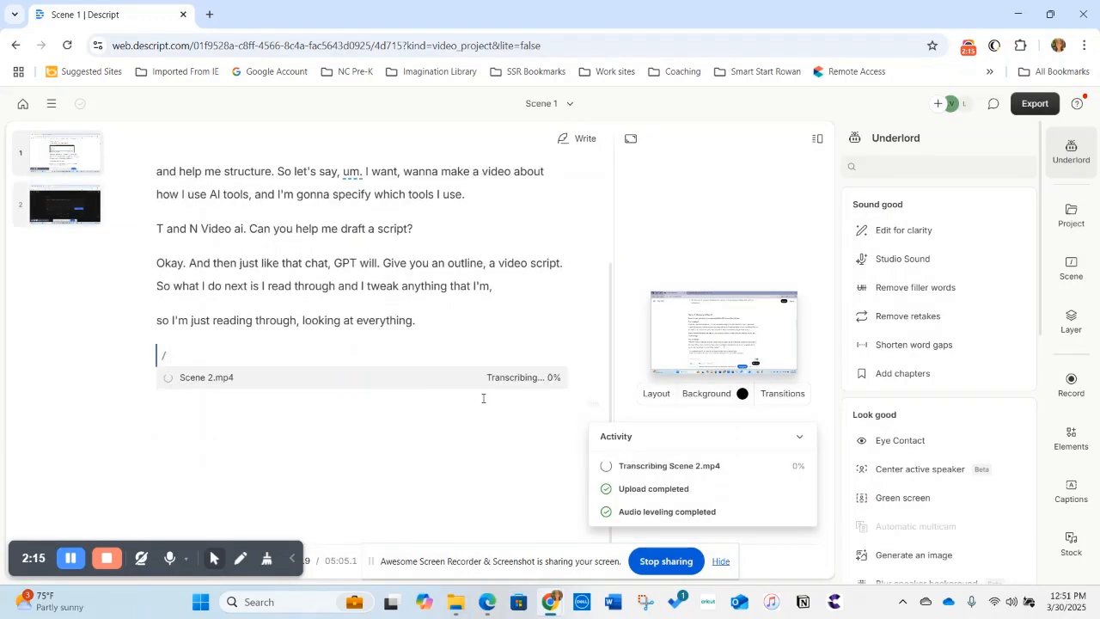
{"action": "left_click", "coordinate": [458, 610]}
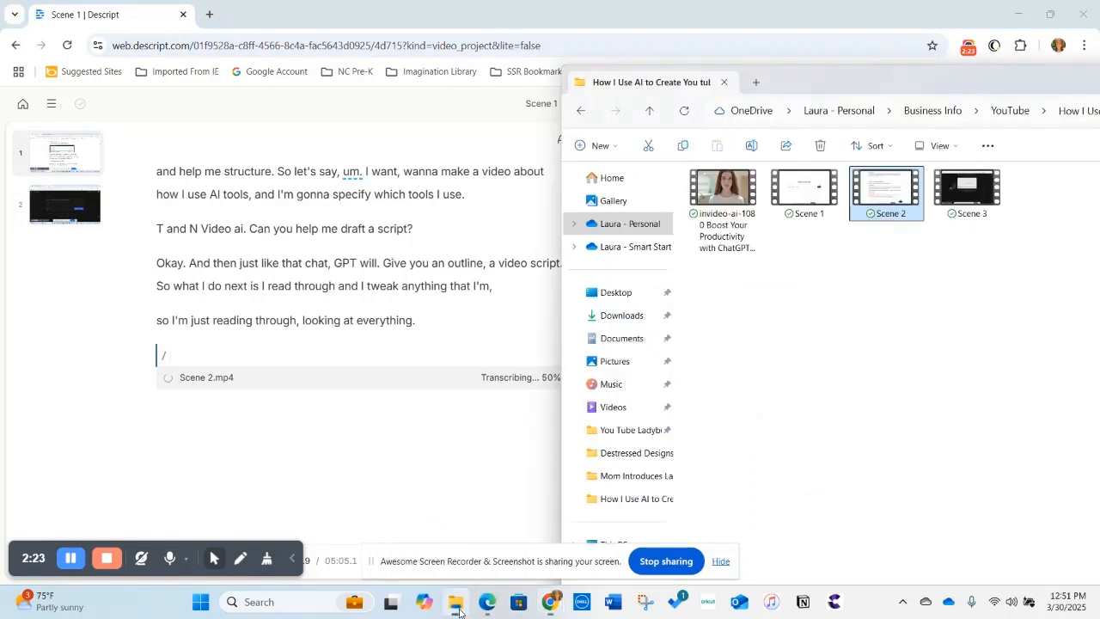
{"action": "left_click_drag", "start_coordinate": [986, 203], "coordinate": [382, 474]}
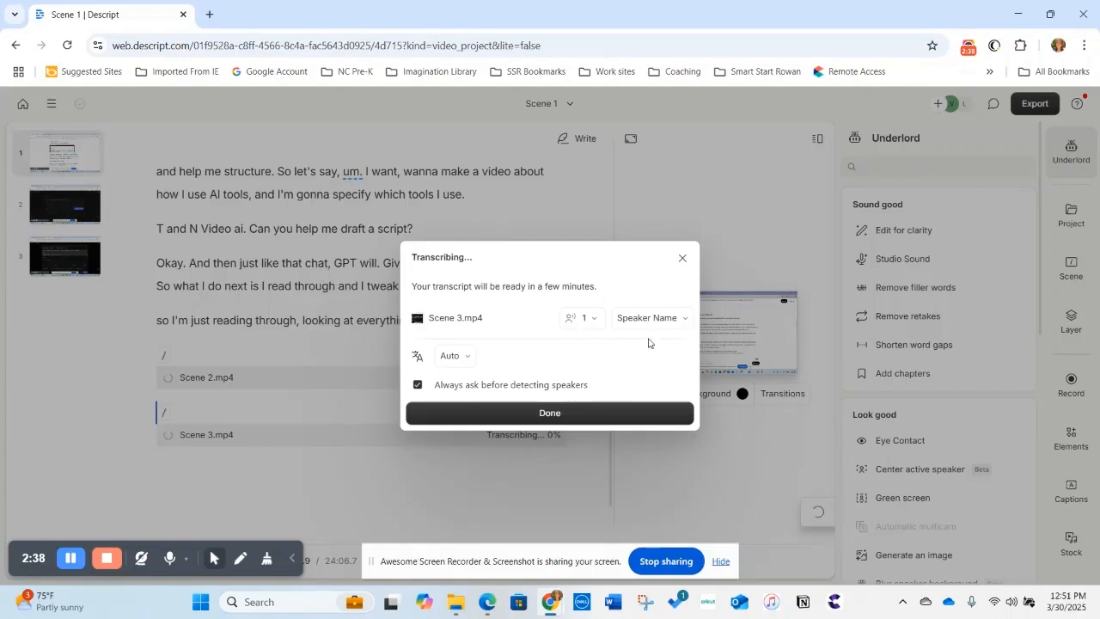
{"action": "left_click", "coordinate": [673, 319]}
{"action": "left_click", "coordinate": [633, 375]}
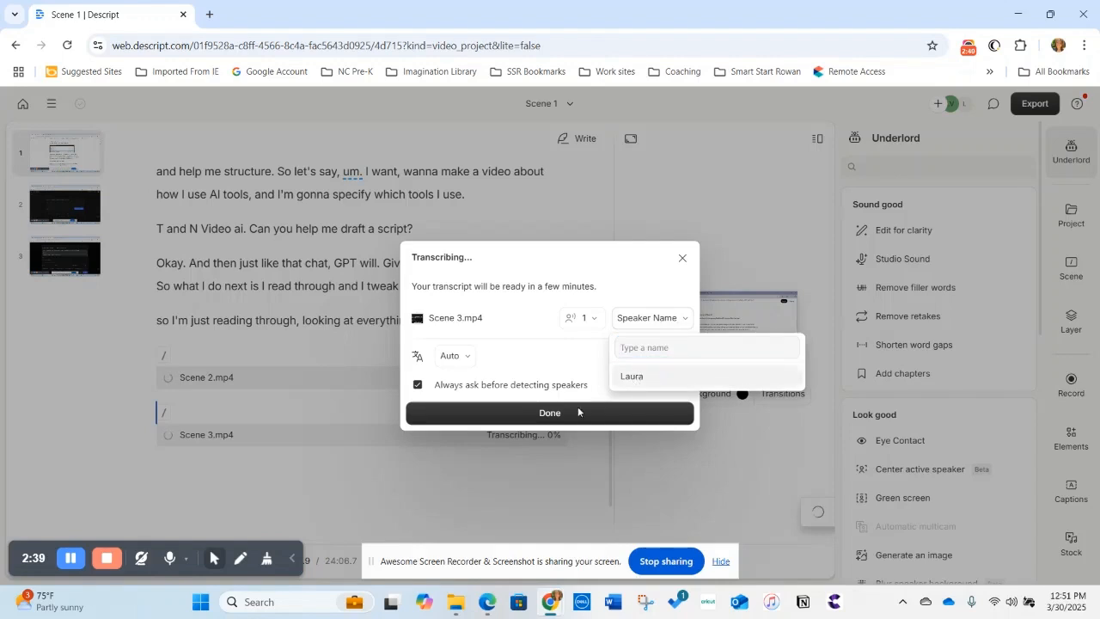
{"action": "left_click", "coordinate": [550, 414]}
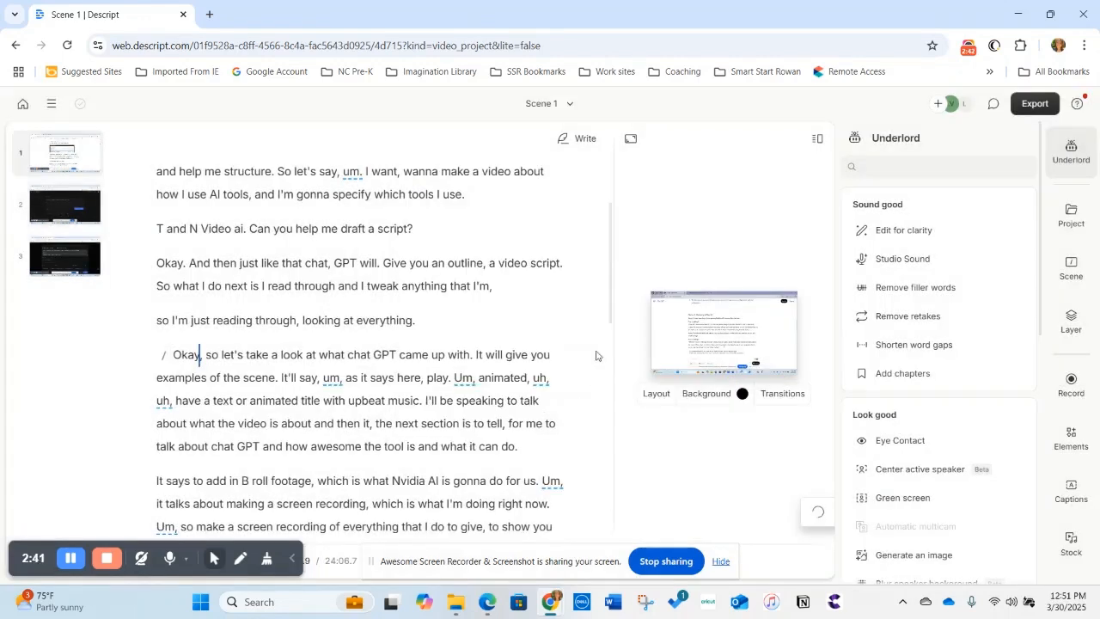
Add the invideo-ai-1080 video below Scene 3 at the end of the script and start its transcription.
{"action": "scroll", "coordinate": [335, 289], "scroll_direction": "down", "scroll_amount": 10}
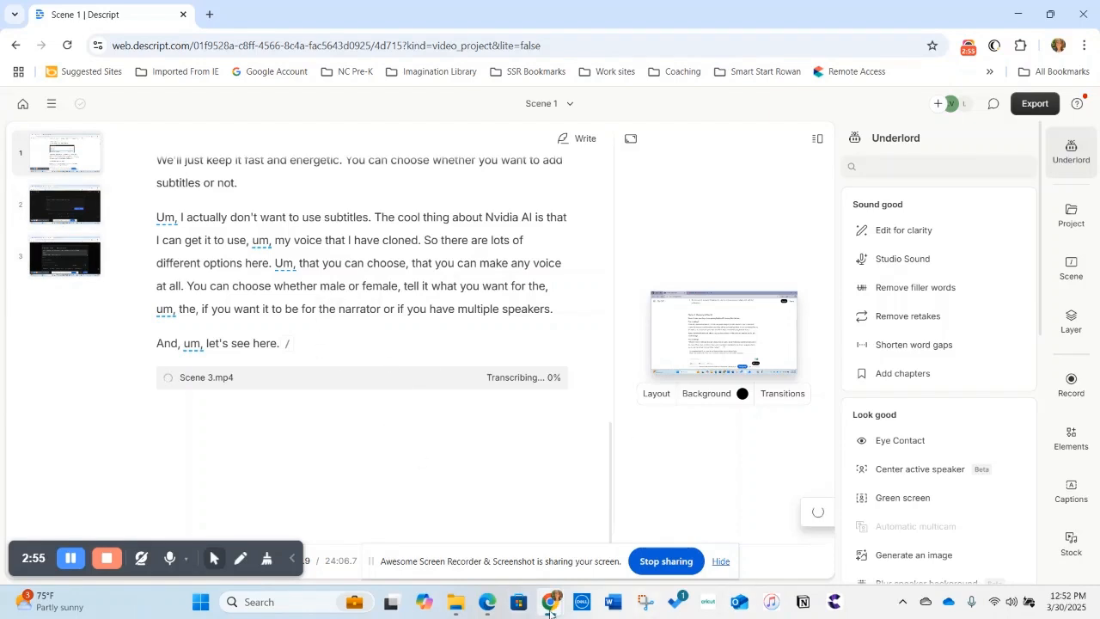
{"action": "mouse_move", "coordinate": [557, 607]}
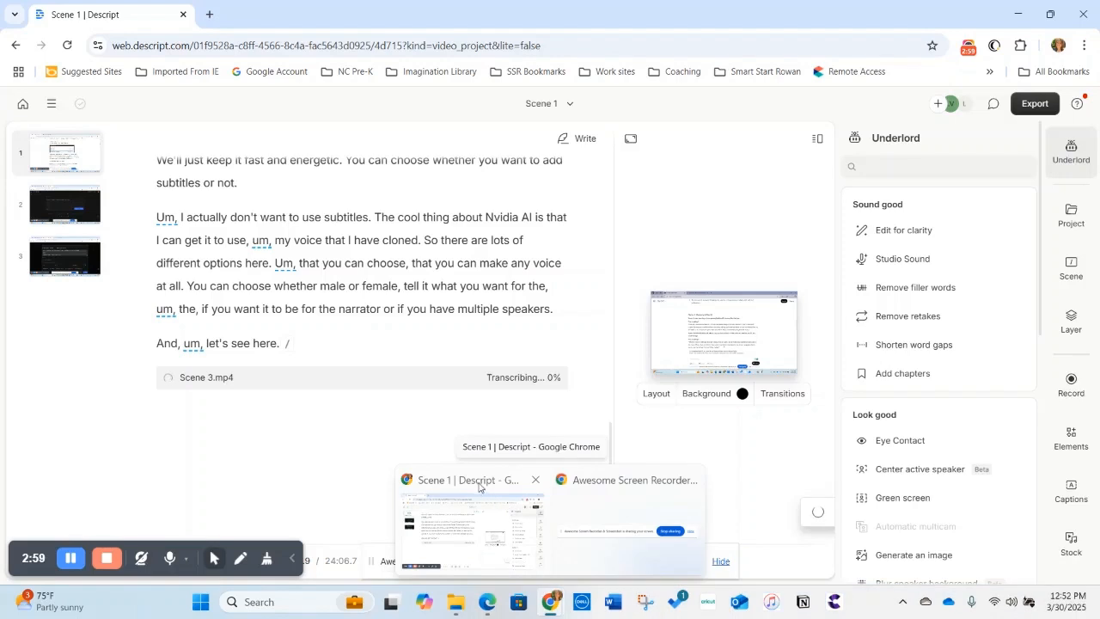
{"action": "left_click", "coordinate": [460, 604]}
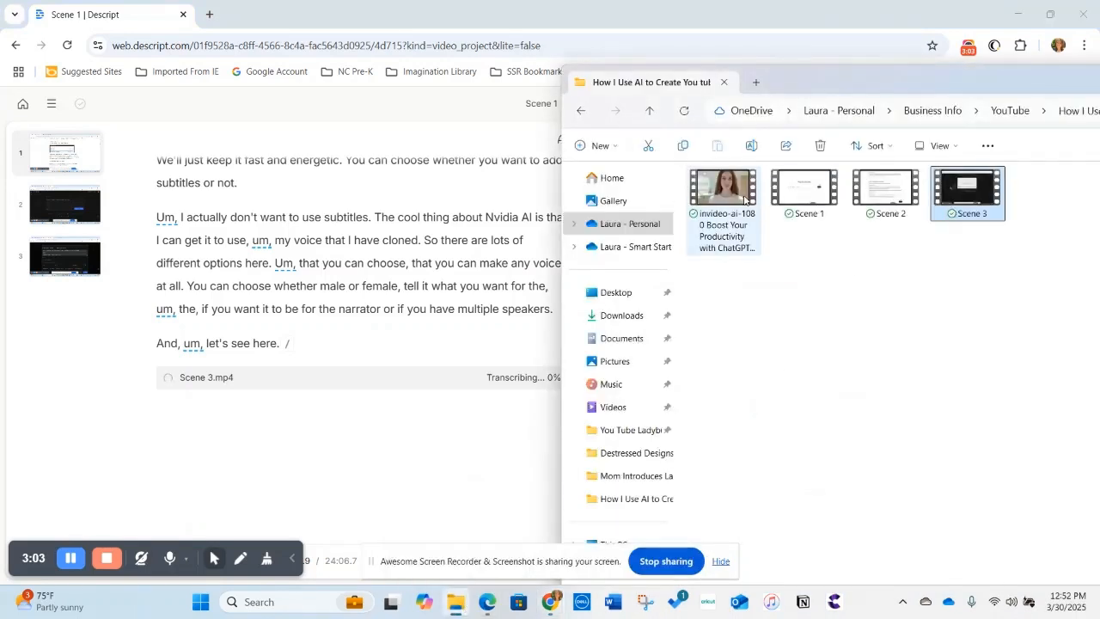
{"action": "left_click_drag", "start_coordinate": [744, 200], "coordinate": [347, 474]}
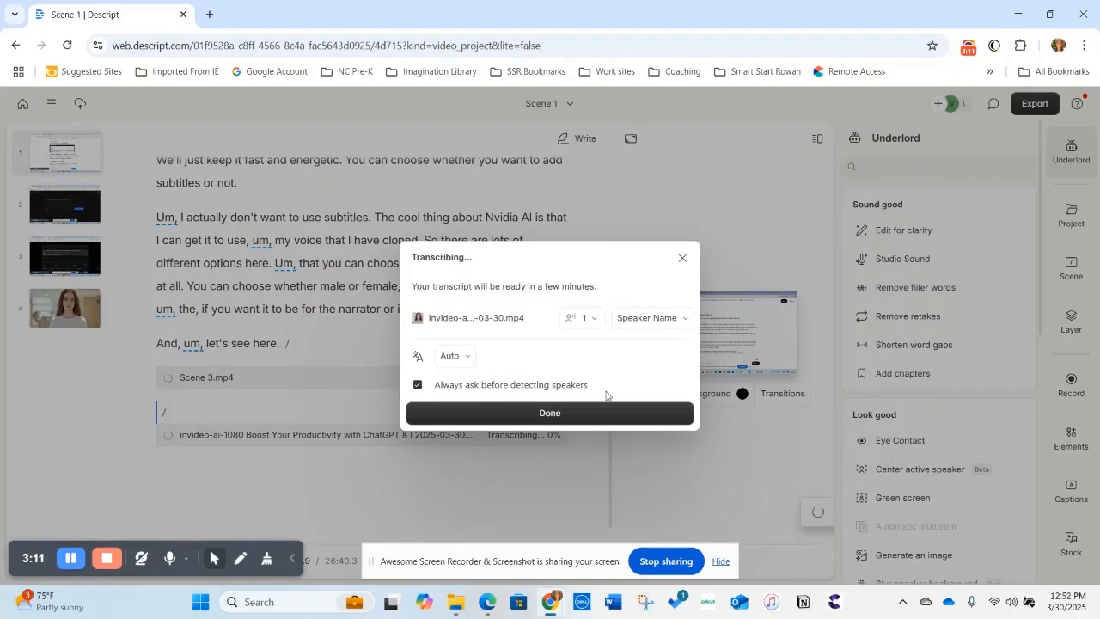
{"action": "left_click", "coordinate": [667, 325]}
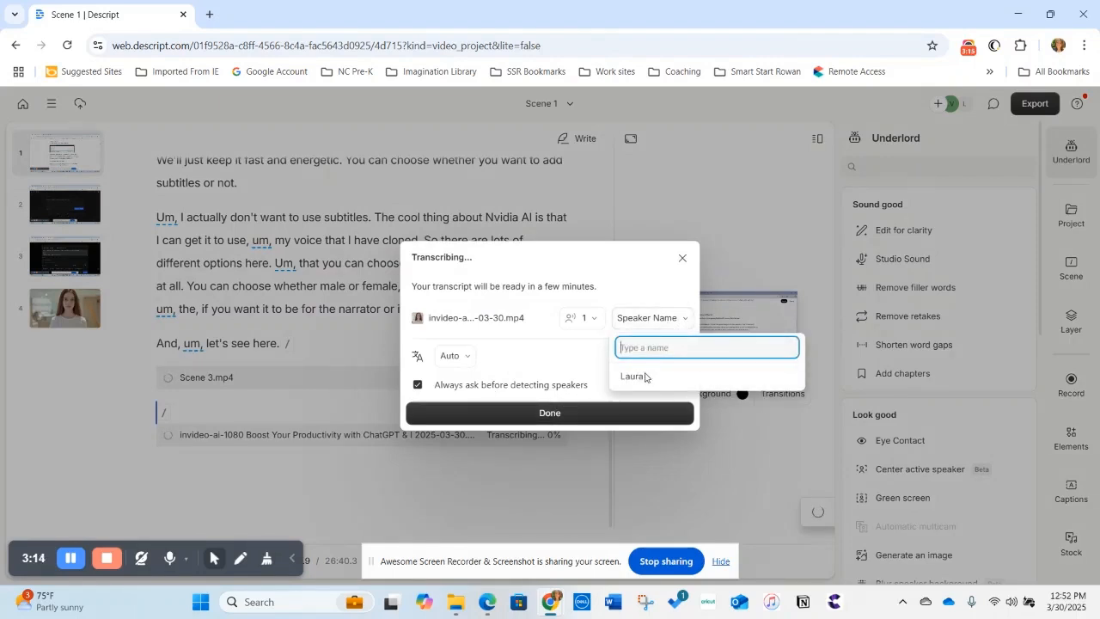
{"action": "left_click", "coordinate": [626, 414]}
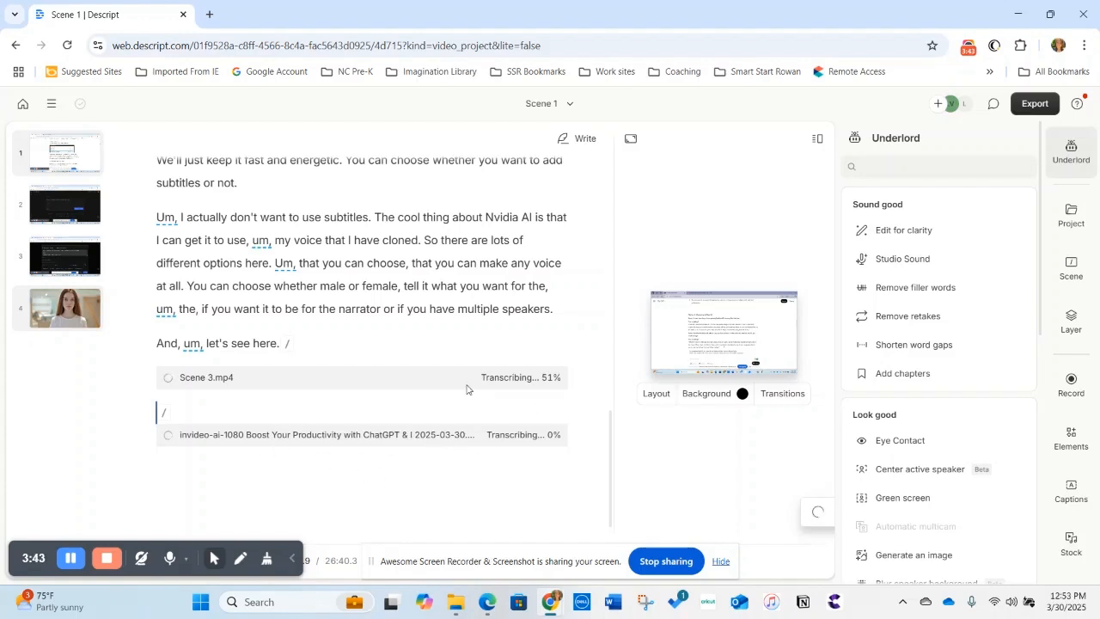
Review the Scene 1 and Scene 2 transcripts for underlined filler words, and reopen the Underlord tools to view the Remove filler words option.
{"action": "scroll", "coordinate": [470, 392], "scroll_direction": "up", "scroll_amount": 10}
{"action": "scroll", "coordinate": [467, 392], "scroll_direction": "up", "scroll_amount": 5}
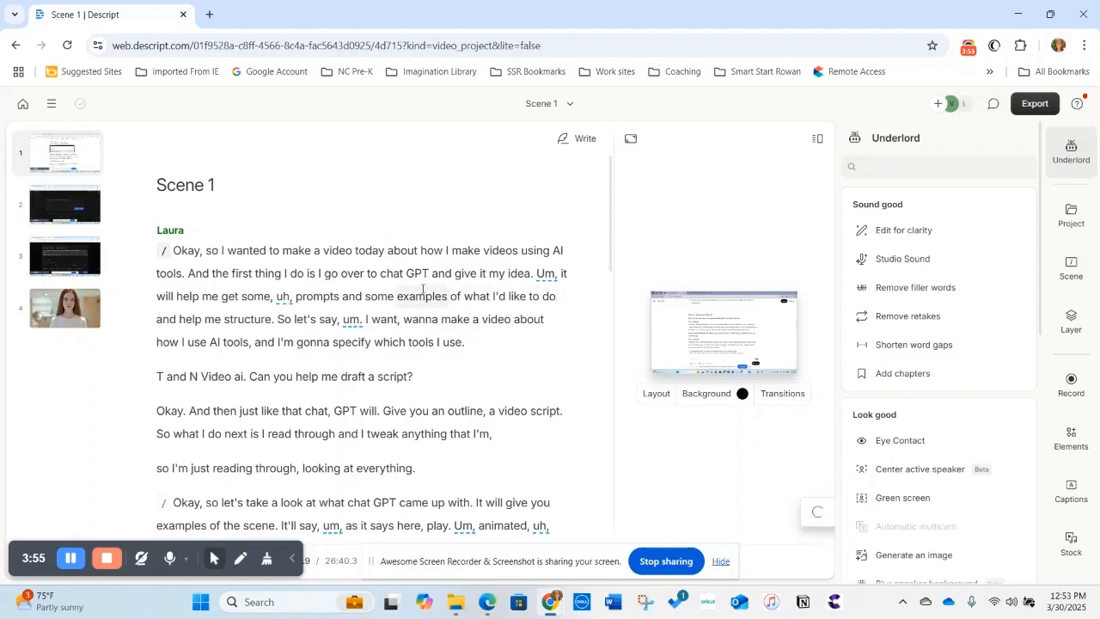
{"action": "scroll", "coordinate": [413, 352], "scroll_direction": "down", "scroll_amount": 3}
{"action": "scroll", "coordinate": [397, 379], "scroll_direction": "down", "scroll_amount": 10}
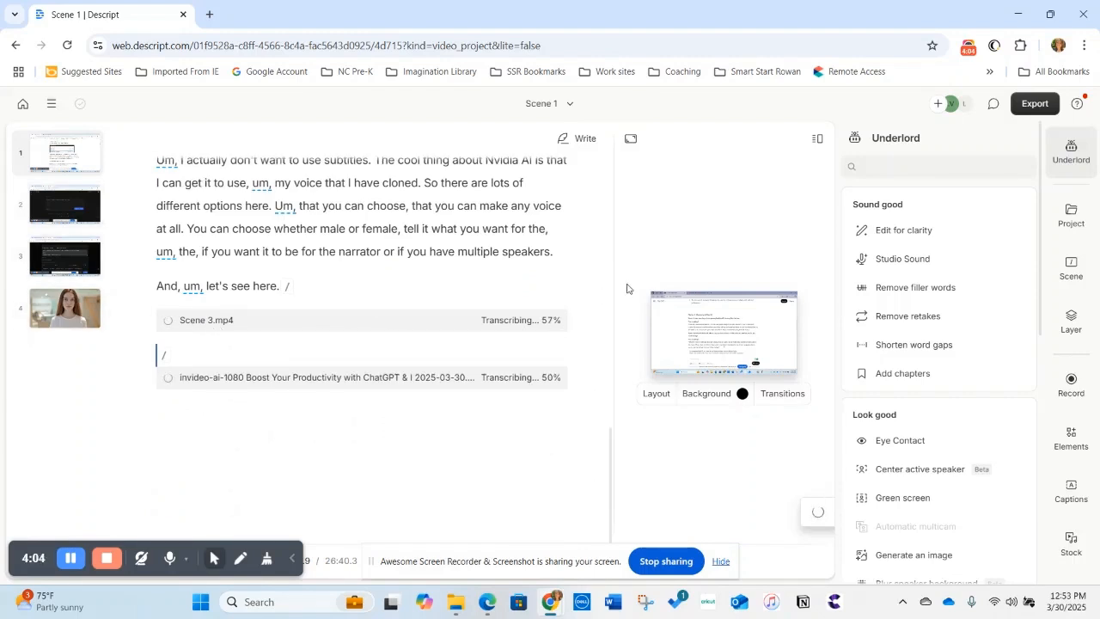
{"action": "left_click", "coordinate": [1079, 153]}
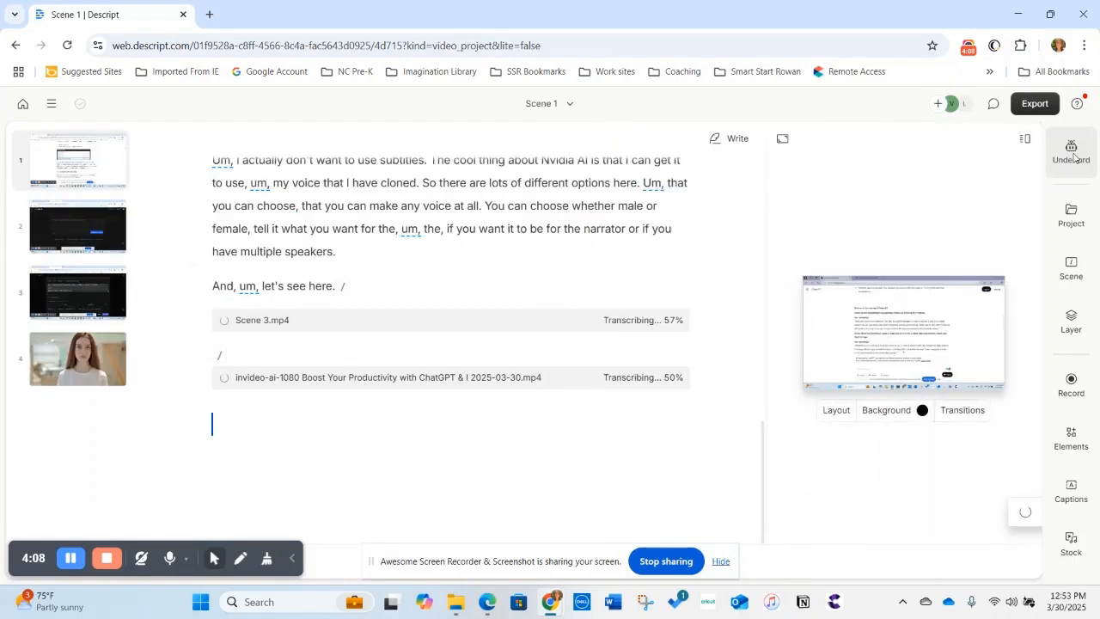
{"action": "left_click", "coordinate": [1074, 156]}
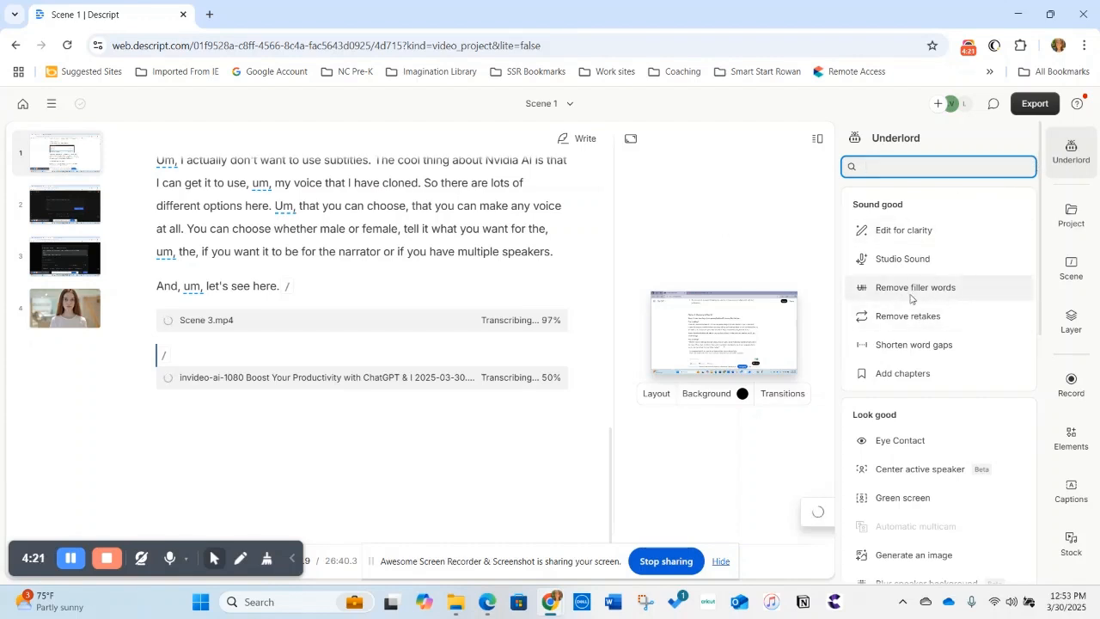
{"action": "mouse_move", "coordinate": [925, 298]}
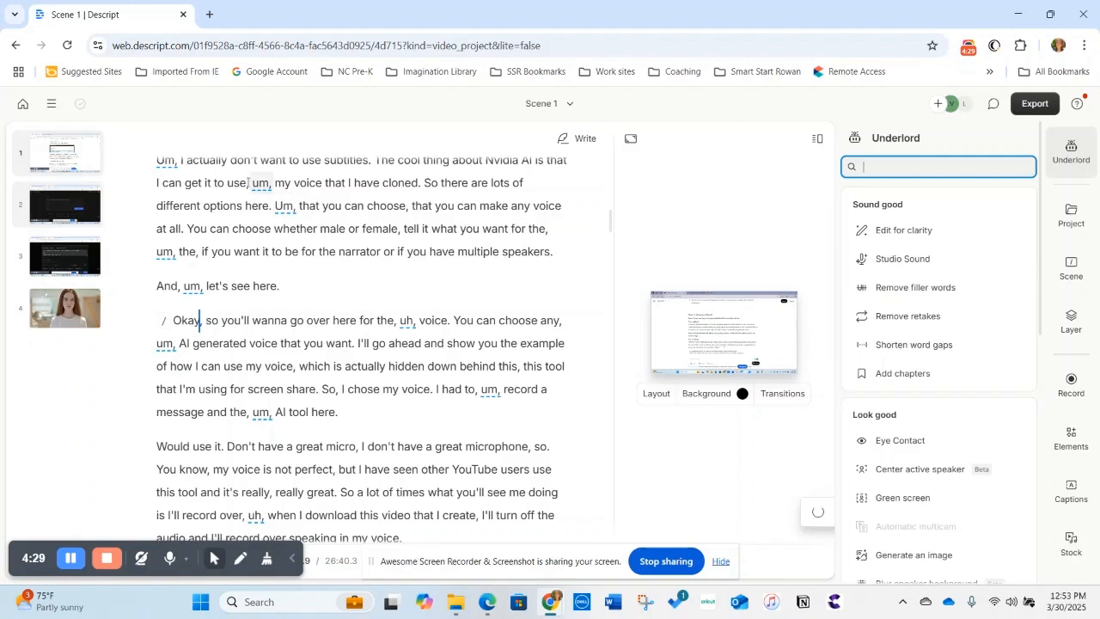
Read through the transcripts of Scene 3 and the invideo clip to examine the underlined filler words.
{"action": "scroll", "coordinate": [386, 376], "scroll_direction": "down", "scroll_amount": 2}
{"action": "scroll", "coordinate": [386, 376], "scroll_direction": "down", "scroll_amount": 5}
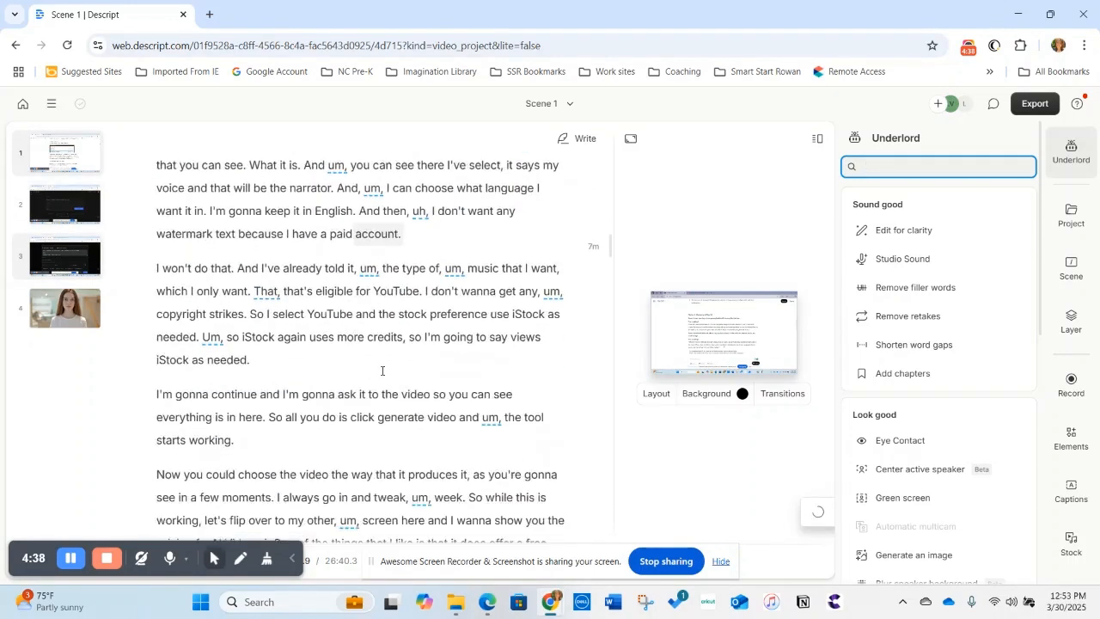
{"action": "scroll", "coordinate": [382, 370], "scroll_direction": "down", "scroll_amount": 11}
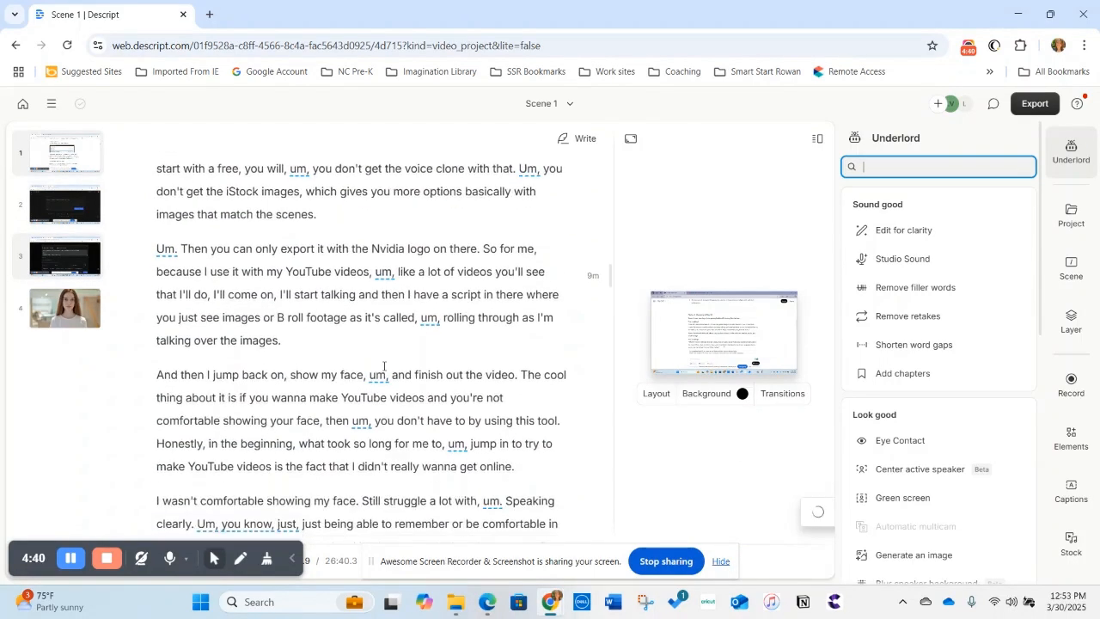
{"action": "scroll", "coordinate": [385, 364], "scroll_direction": "down", "scroll_amount": 11}
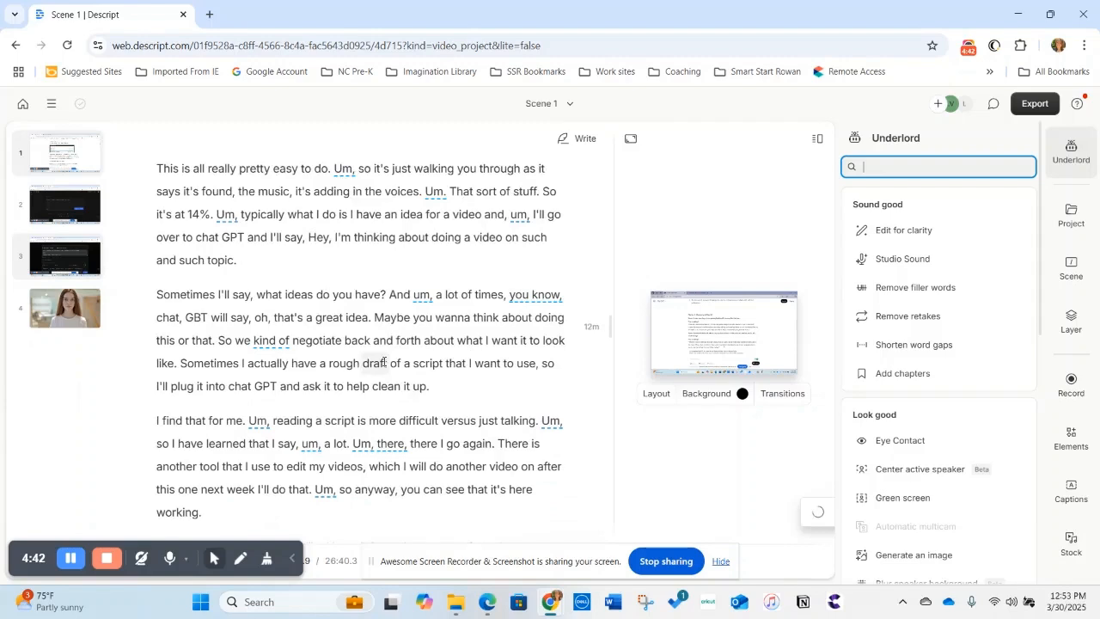
{"action": "scroll", "coordinate": [384, 362], "scroll_direction": "down", "scroll_amount": 12}
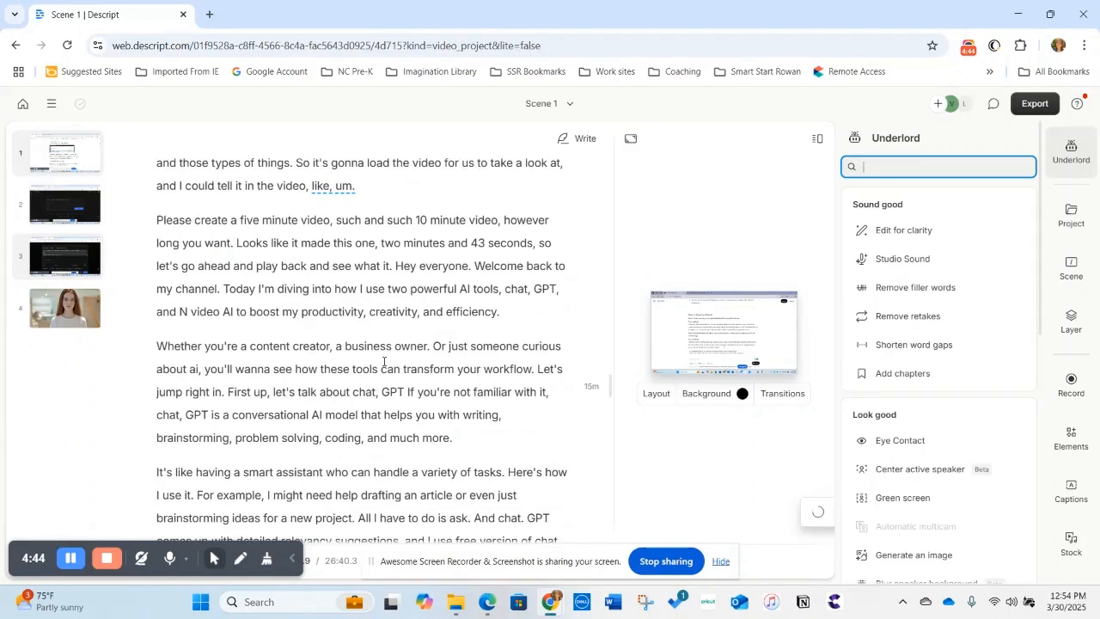
{"action": "scroll", "coordinate": [384, 362], "scroll_direction": "down", "scroll_amount": 14}
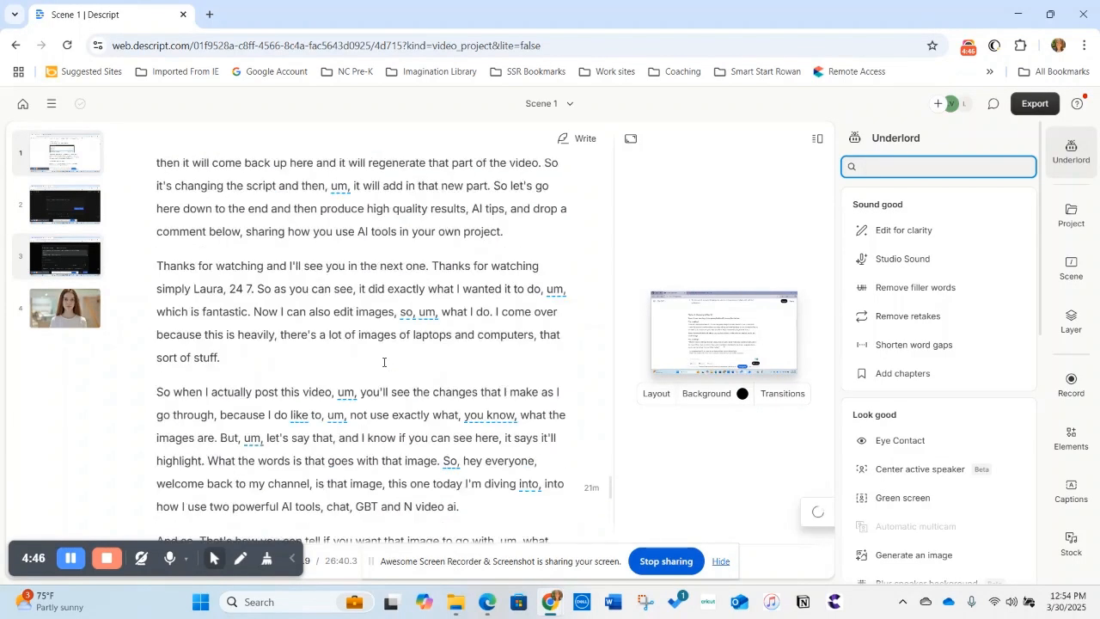
{"action": "scroll", "coordinate": [384, 362], "scroll_direction": "down", "scroll_amount": 10}
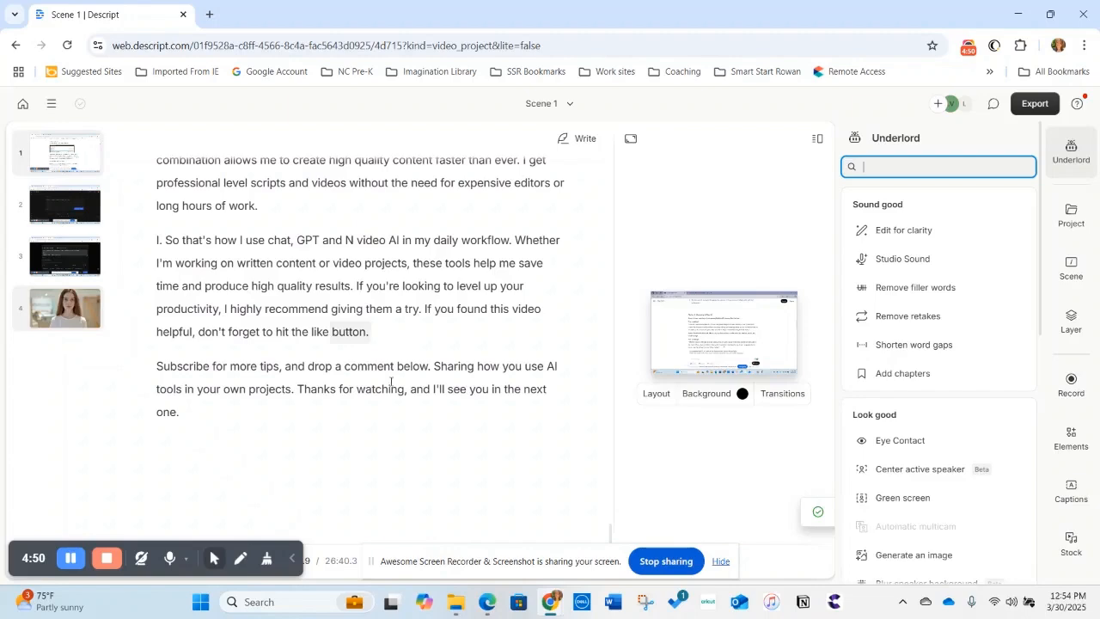
{"action": "scroll", "coordinate": [391, 381], "scroll_direction": "up", "scroll_amount": 15}
{"action": "scroll", "coordinate": [315, 325], "scroll_direction": "up", "scroll_amount": 15}
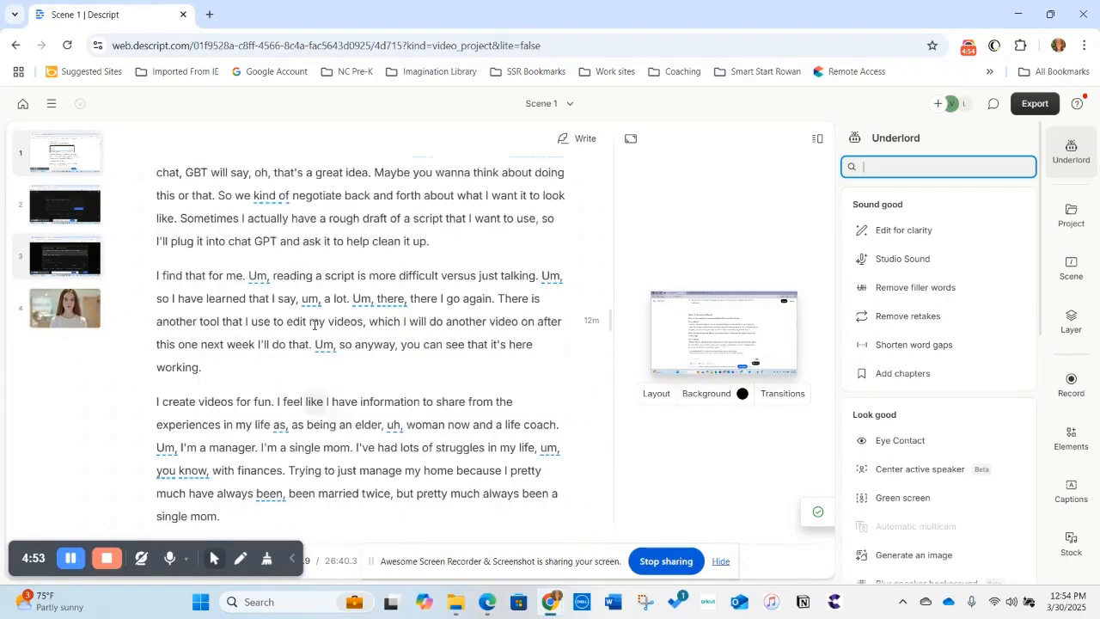
Run Remove filler words on the whole script and review the highlighted filler words through to the end of the transcript.
{"action": "left_click", "coordinate": [909, 292]}
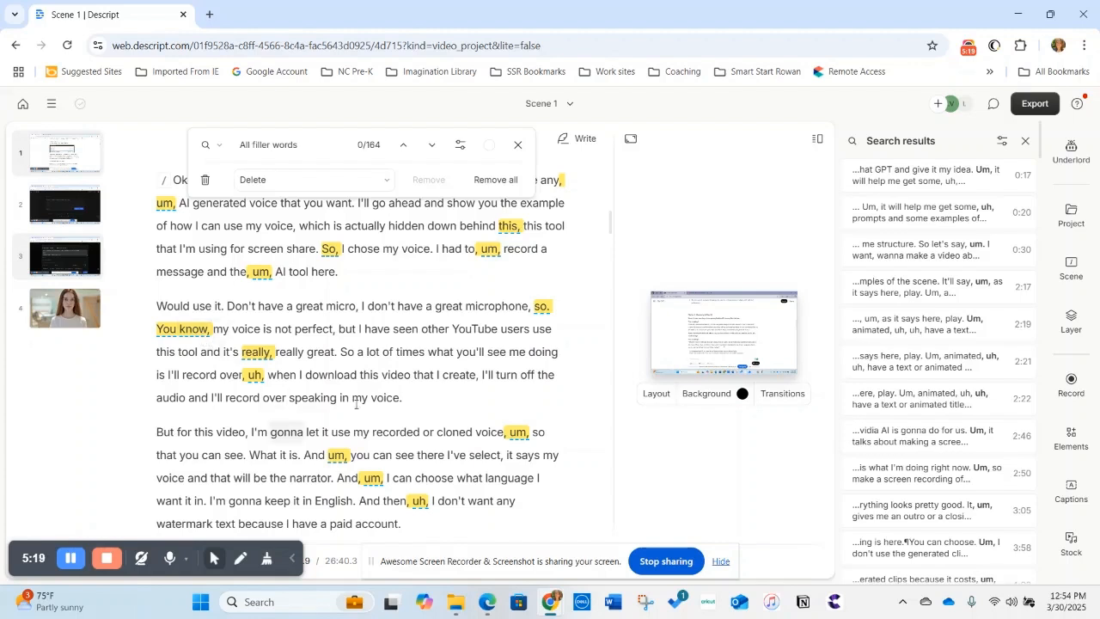
{"action": "scroll", "coordinate": [429, 356], "scroll_direction": "down", "scroll_amount": 5}
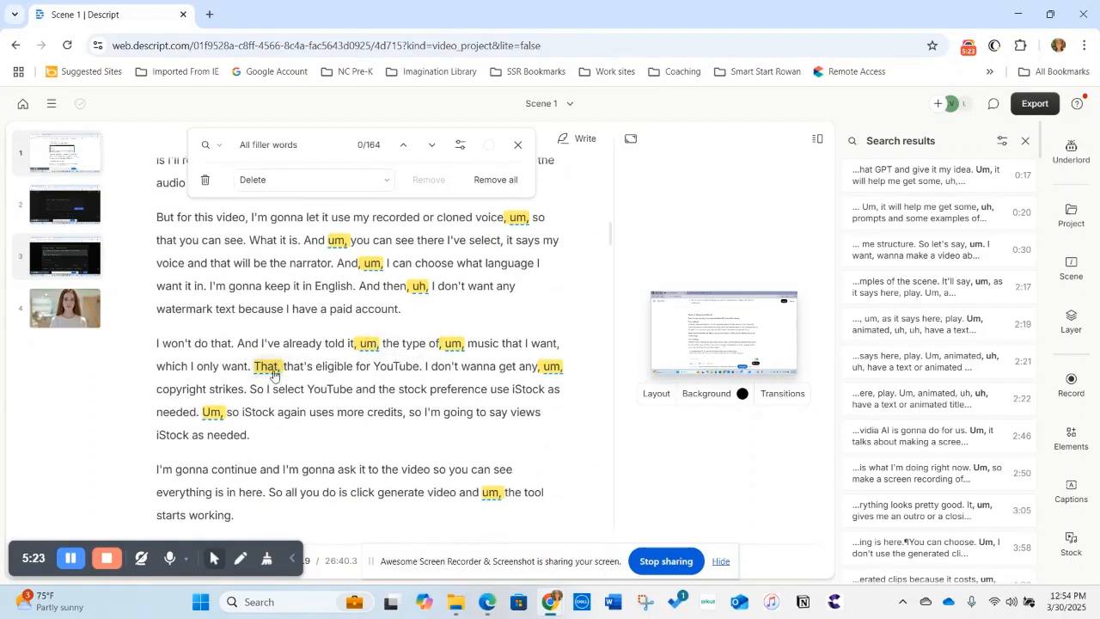
{"action": "scroll", "coordinate": [332, 364], "scroll_direction": "down", "scroll_amount": 7}
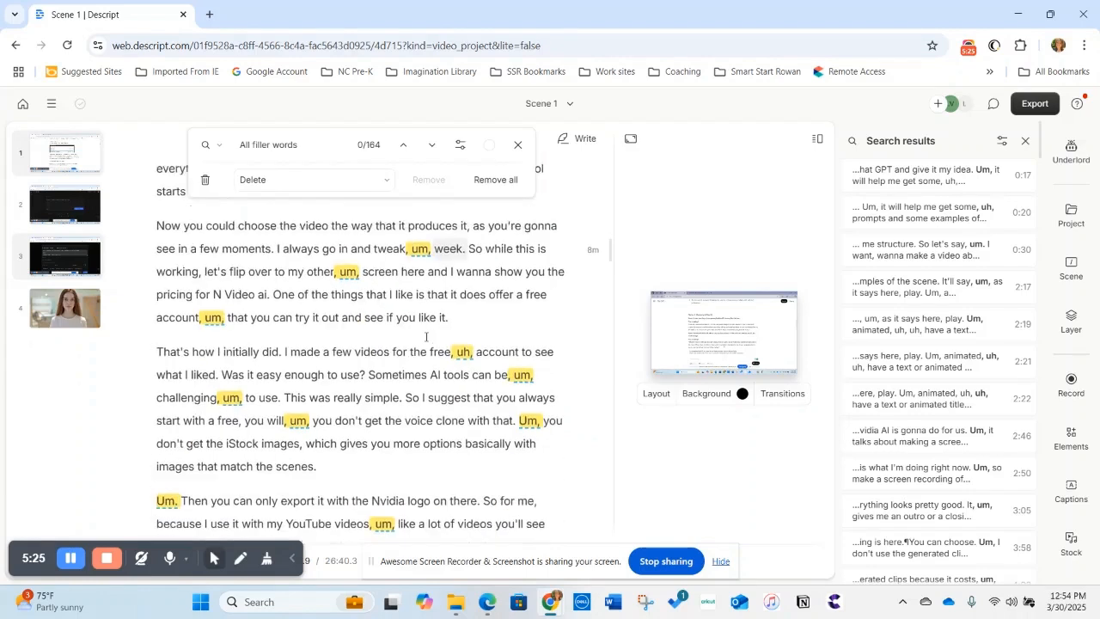
{"action": "scroll", "coordinate": [430, 337], "scroll_direction": "down", "scroll_amount": 3}
{"action": "scroll", "coordinate": [434, 335], "scroll_direction": "down", "scroll_amount": 5}
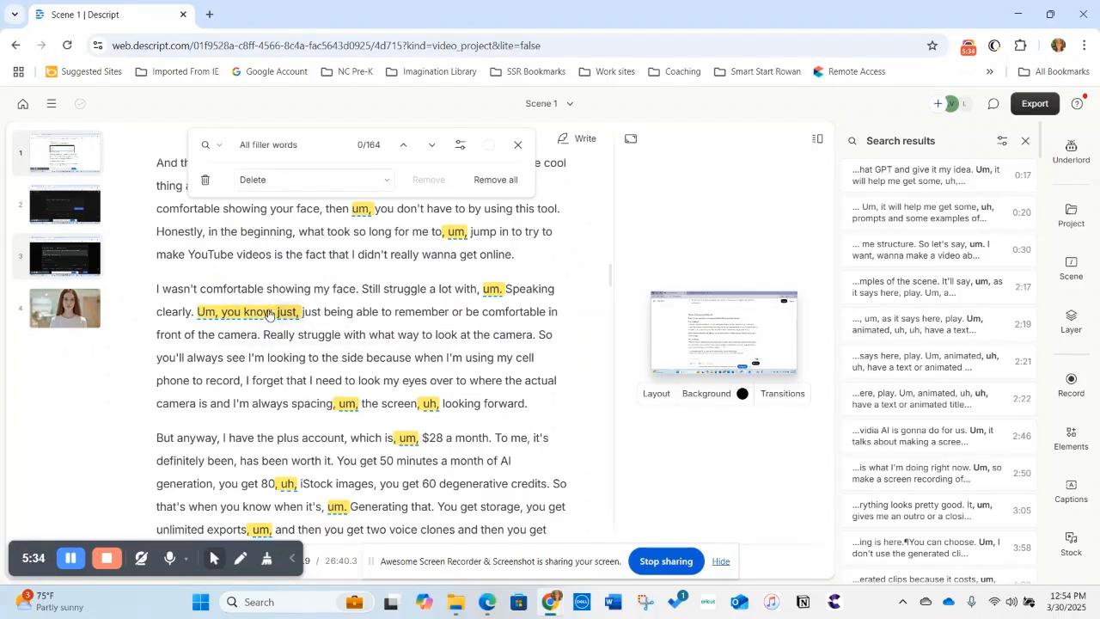
{"action": "scroll", "coordinate": [307, 333], "scroll_direction": "down", "scroll_amount": 5}
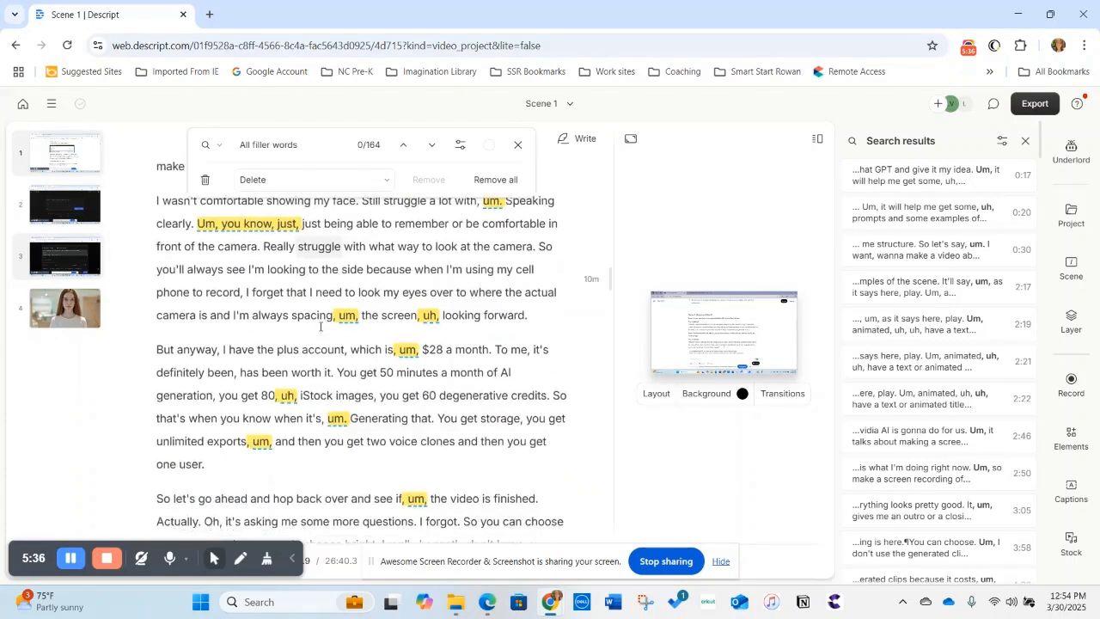
{"action": "scroll", "coordinate": [443, 351], "scroll_direction": "down", "scroll_amount": 4}
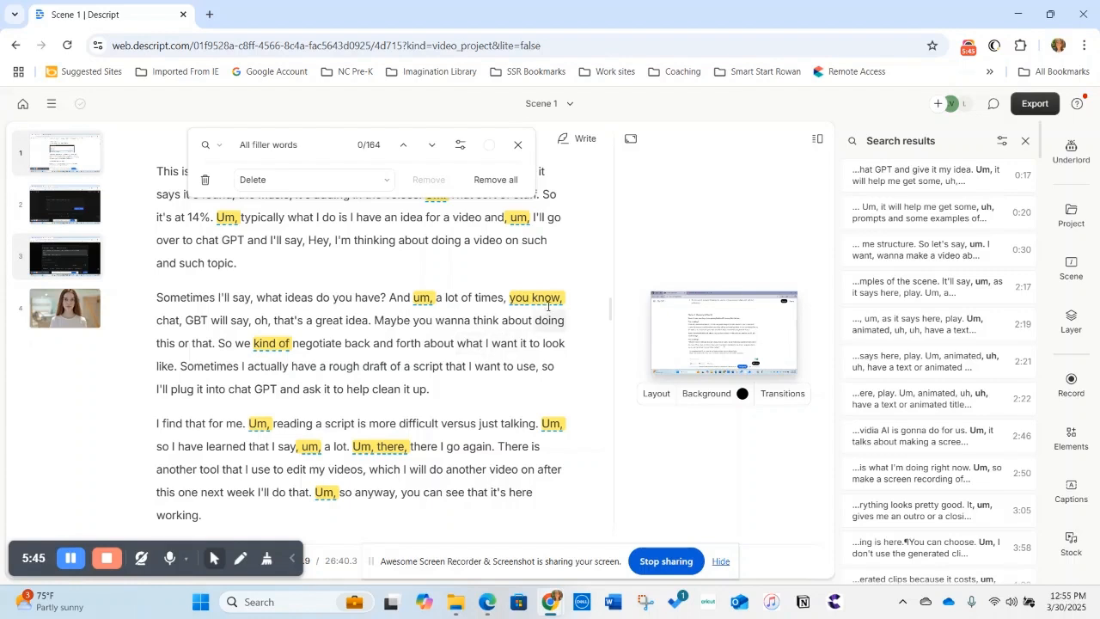
{"action": "scroll", "coordinate": [421, 322], "scroll_direction": "down", "scroll_amount": 2}
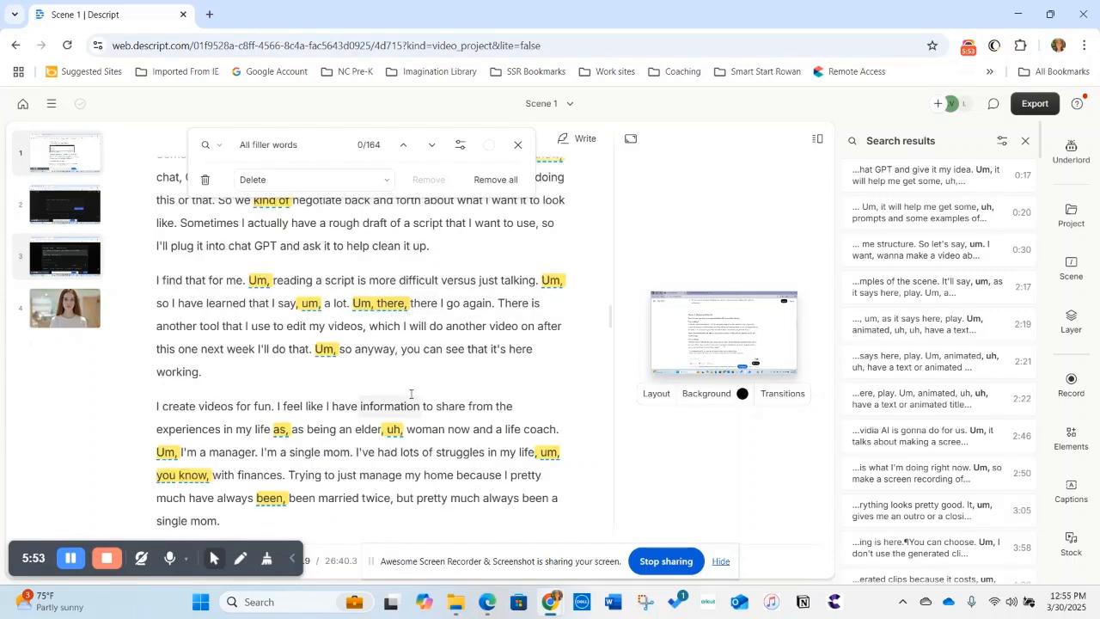
{"action": "scroll", "coordinate": [391, 404], "scroll_direction": "down", "scroll_amount": 2}
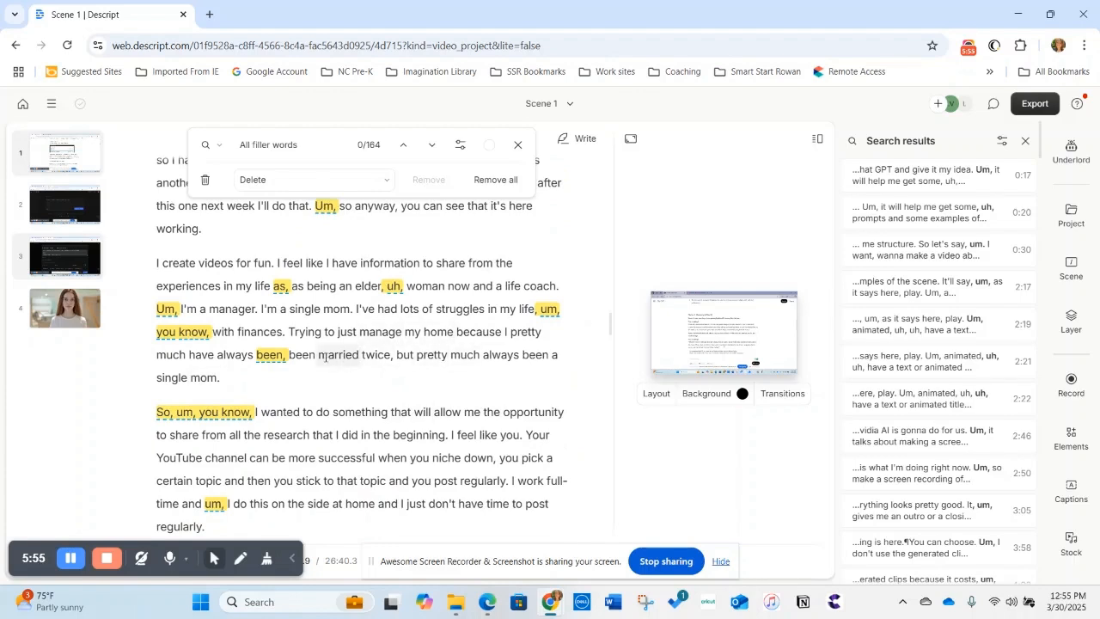
{"action": "scroll", "coordinate": [288, 372], "scroll_direction": "down", "scroll_amount": 6}
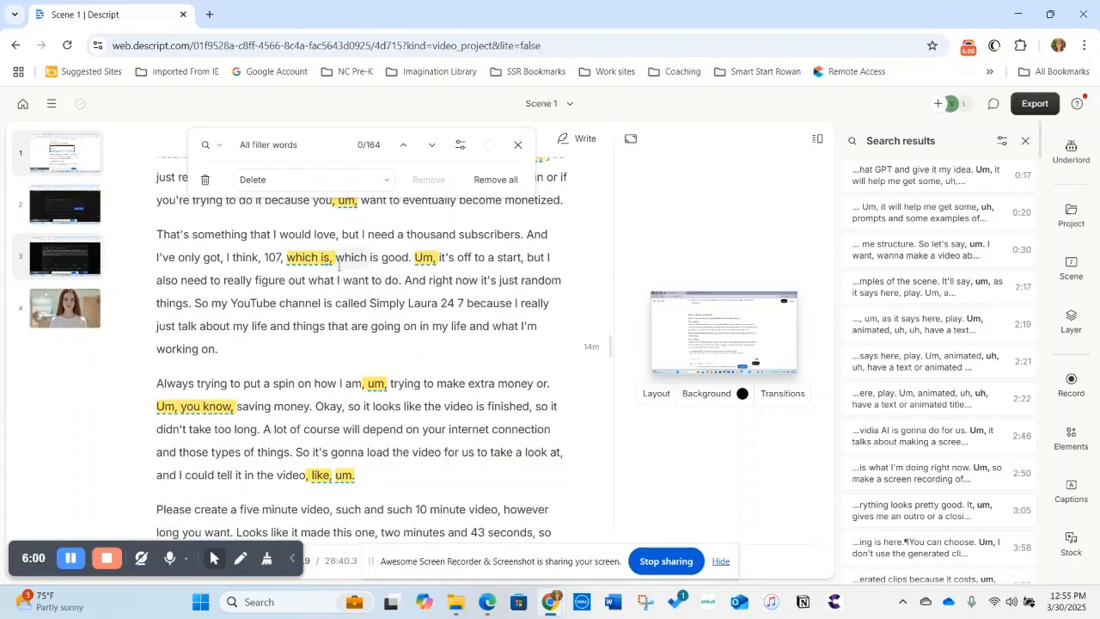
{"action": "scroll", "coordinate": [424, 315], "scroll_direction": "down", "scroll_amount": 6}
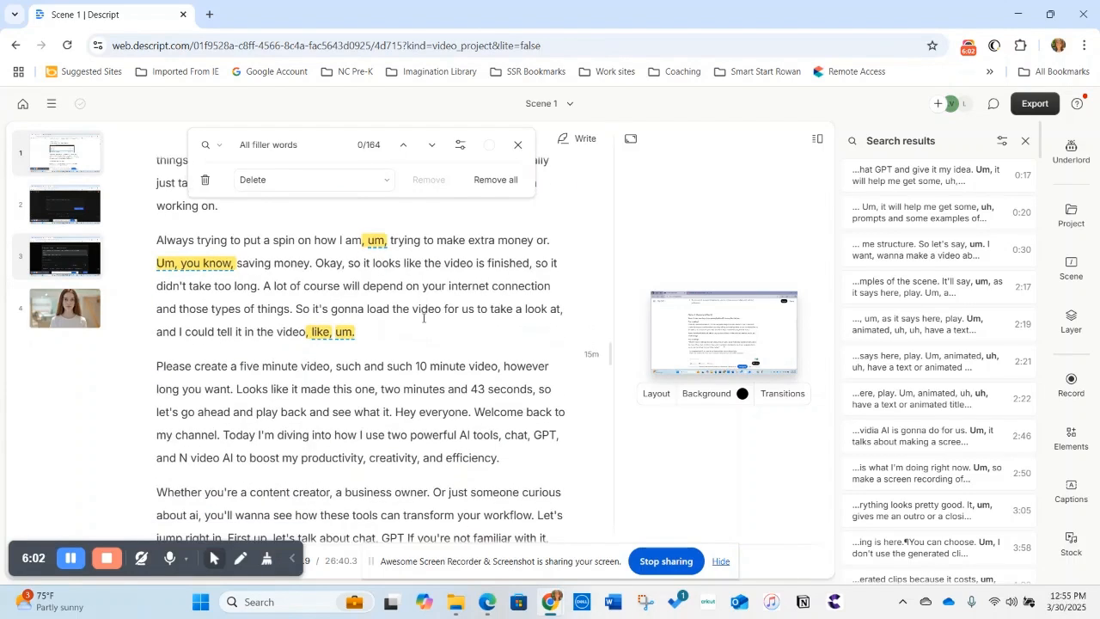
{"action": "scroll", "coordinate": [396, 341], "scroll_direction": "down", "scroll_amount": 10}
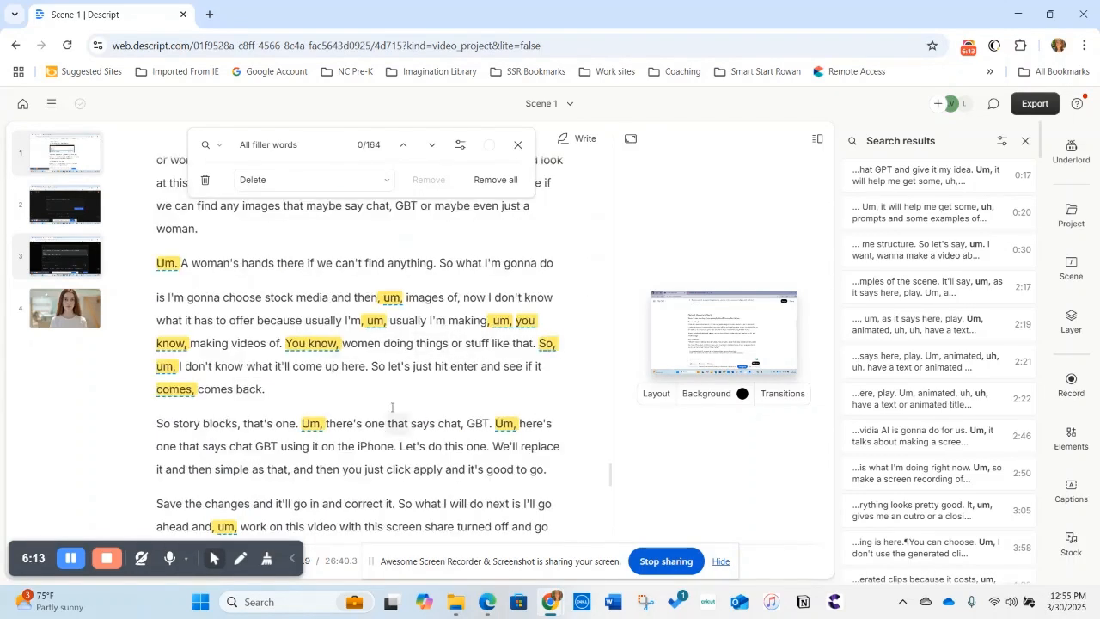
{"action": "scroll", "coordinate": [392, 406], "scroll_direction": "down", "scroll_amount": 5}
{"action": "scroll", "coordinate": [473, 387], "scroll_direction": "down", "scroll_amount": 10}
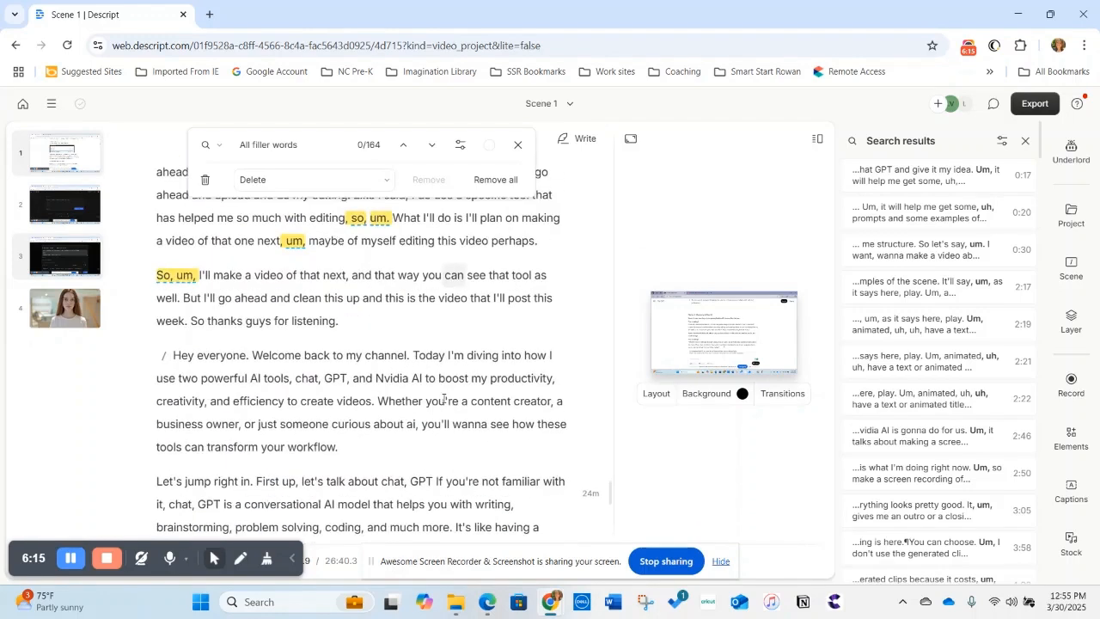
{"action": "scroll", "coordinate": [424, 411], "scroll_direction": "down", "scroll_amount": 3}
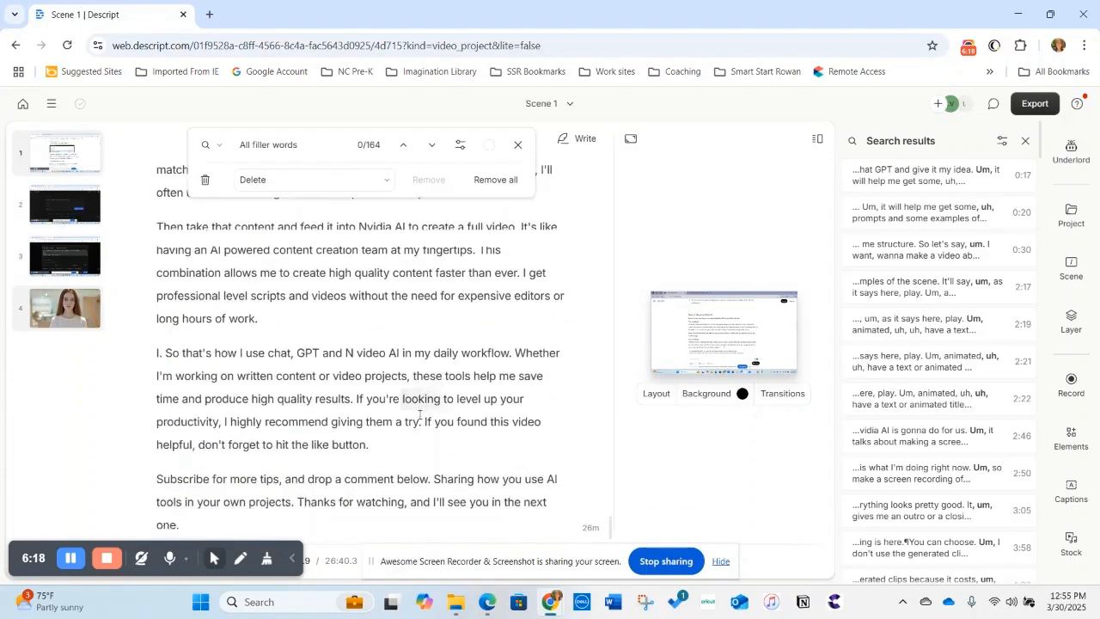
Check the transition between Scene 3 and the invideo clip and the match list, and delete all filler words from the script.
{"action": "scroll", "coordinate": [418, 415], "scroll_direction": "up", "scroll_amount": 8}
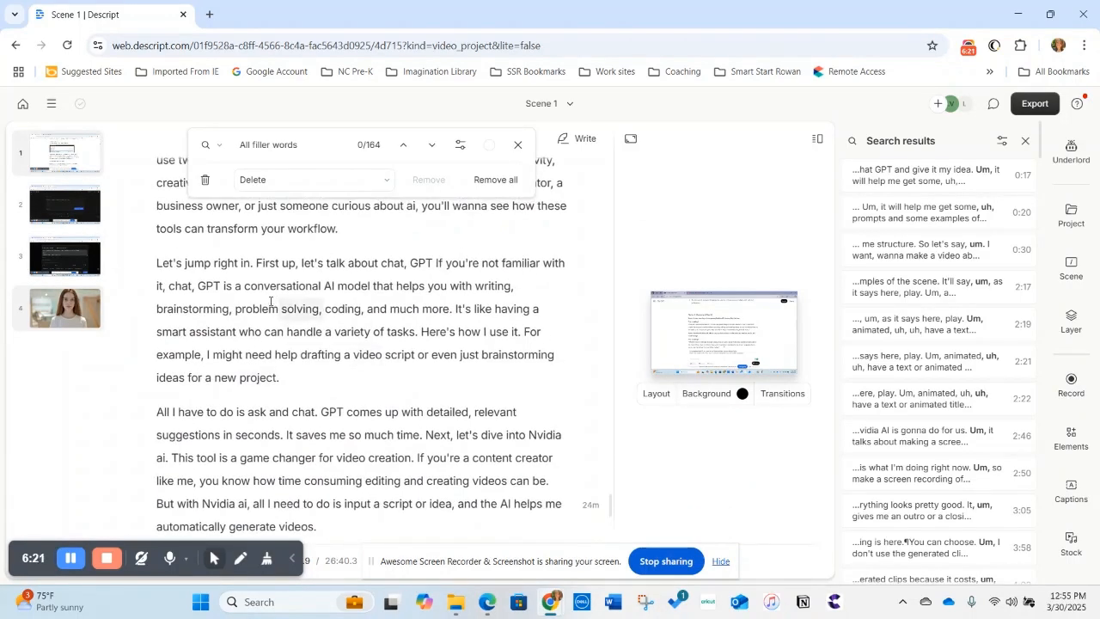
{"action": "scroll", "coordinate": [405, 365], "scroll_direction": "up", "scroll_amount": 4}
{"action": "scroll", "coordinate": [402, 370], "scroll_direction": "up", "scroll_amount": 1}
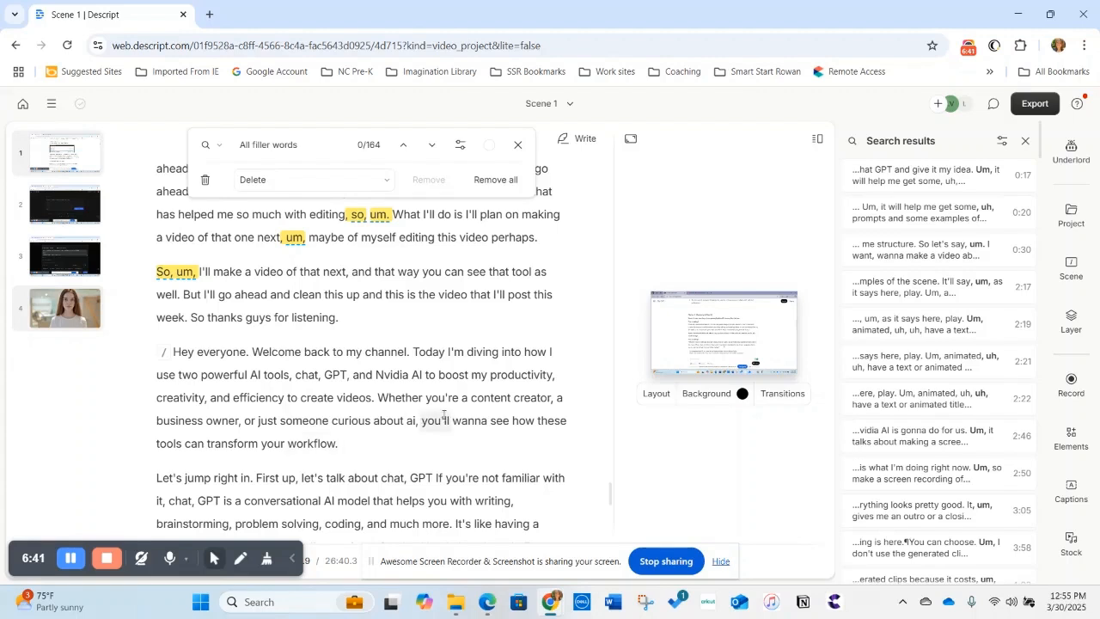
{"action": "scroll", "coordinate": [925, 402], "scroll_direction": "down", "scroll_amount": 4}
{"action": "scroll", "coordinate": [925, 401], "scroll_direction": "down", "scroll_amount": 5}
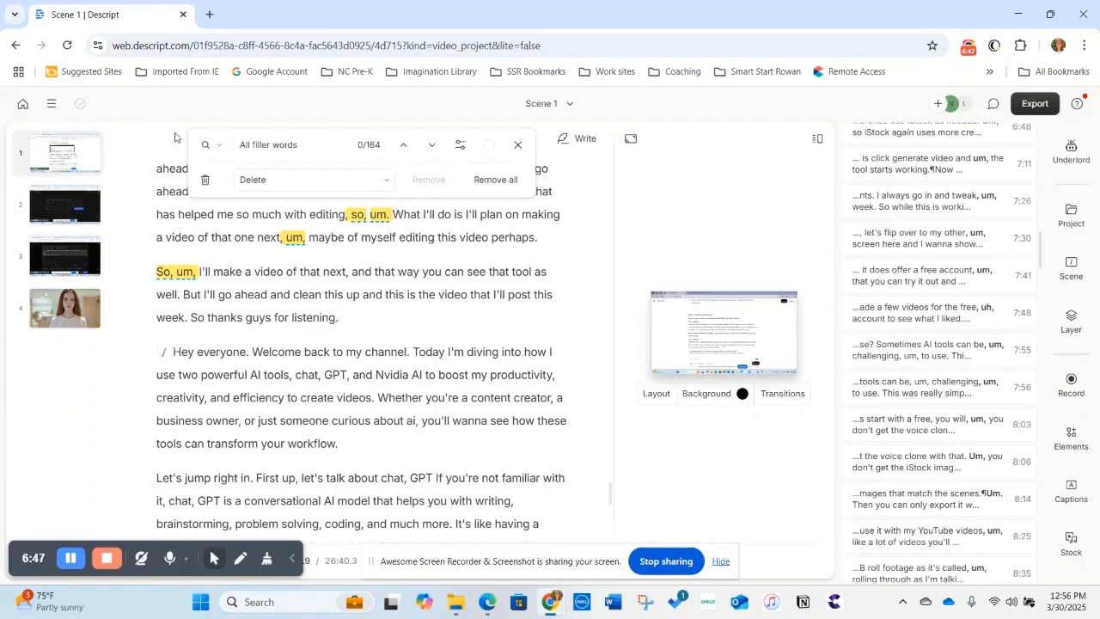
{"action": "left_click", "coordinate": [495, 186]}
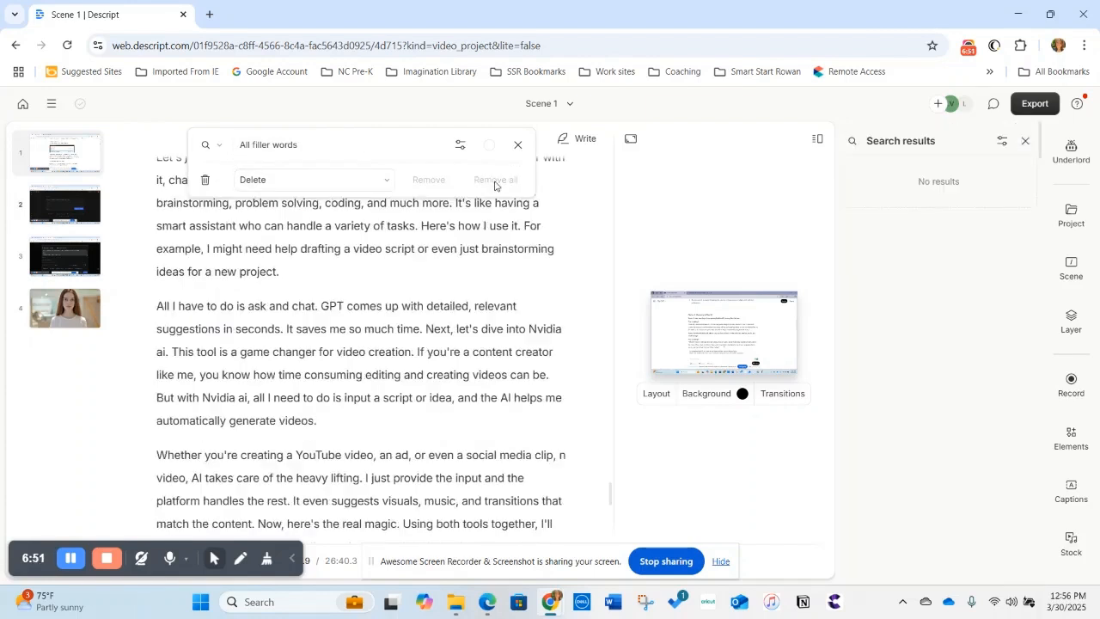
Review the cleaned transcript back to the start of the second scene, close the filler word search and place the cursor after "voice that".
{"action": "scroll", "coordinate": [402, 348], "scroll_direction": "up", "scroll_amount": 20}
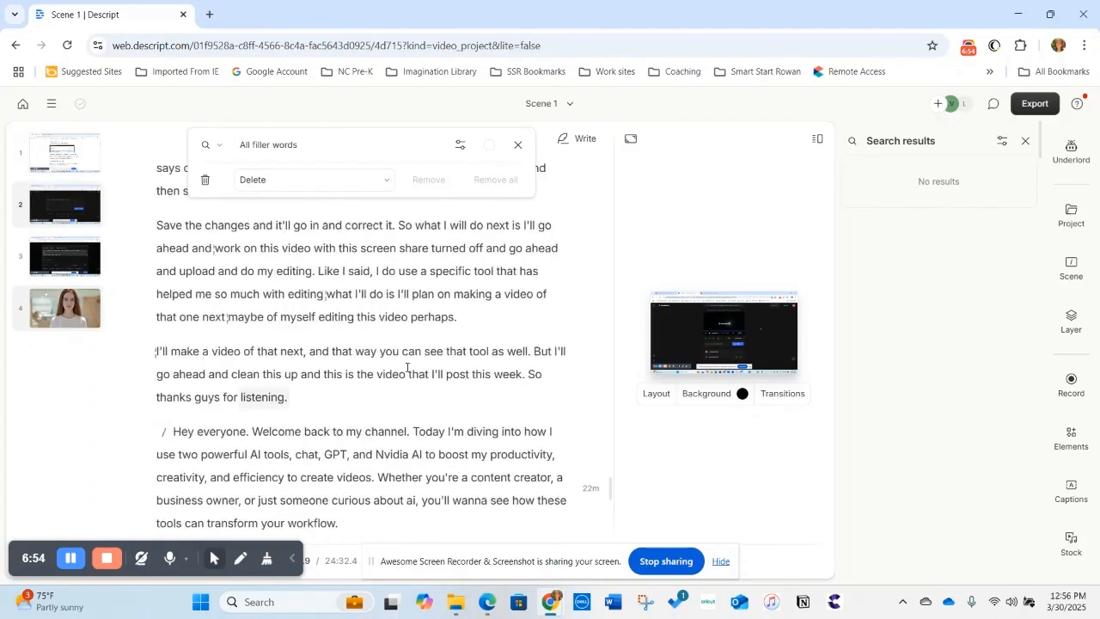
{"action": "scroll", "coordinate": [411, 388], "scroll_direction": "up", "scroll_amount": 20}
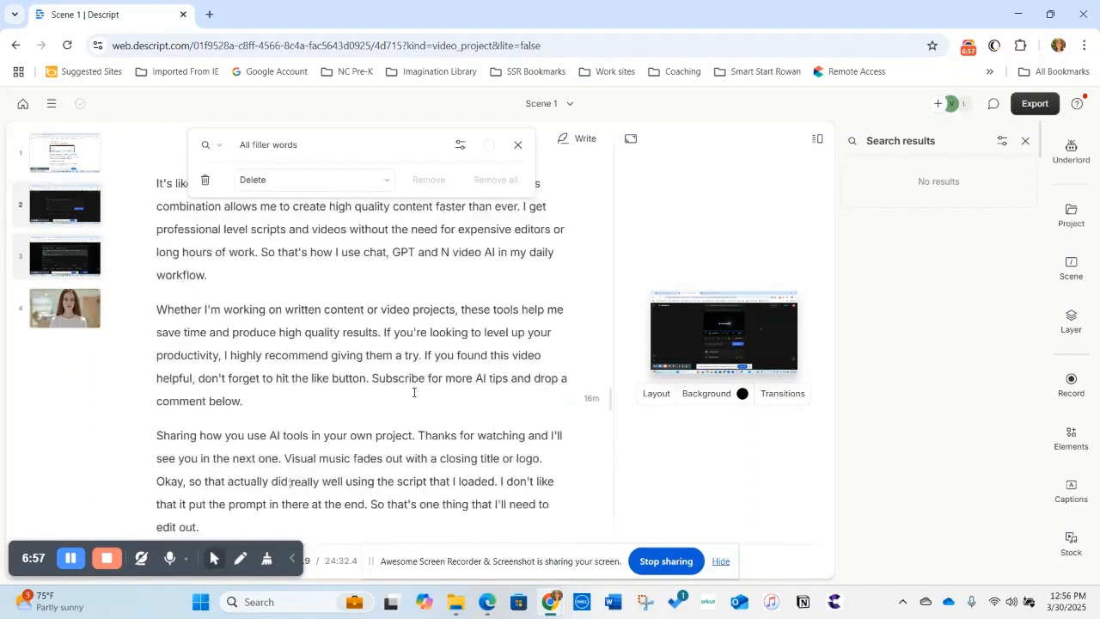
{"action": "scroll", "coordinate": [361, 415], "scroll_direction": "up", "scroll_amount": 20}
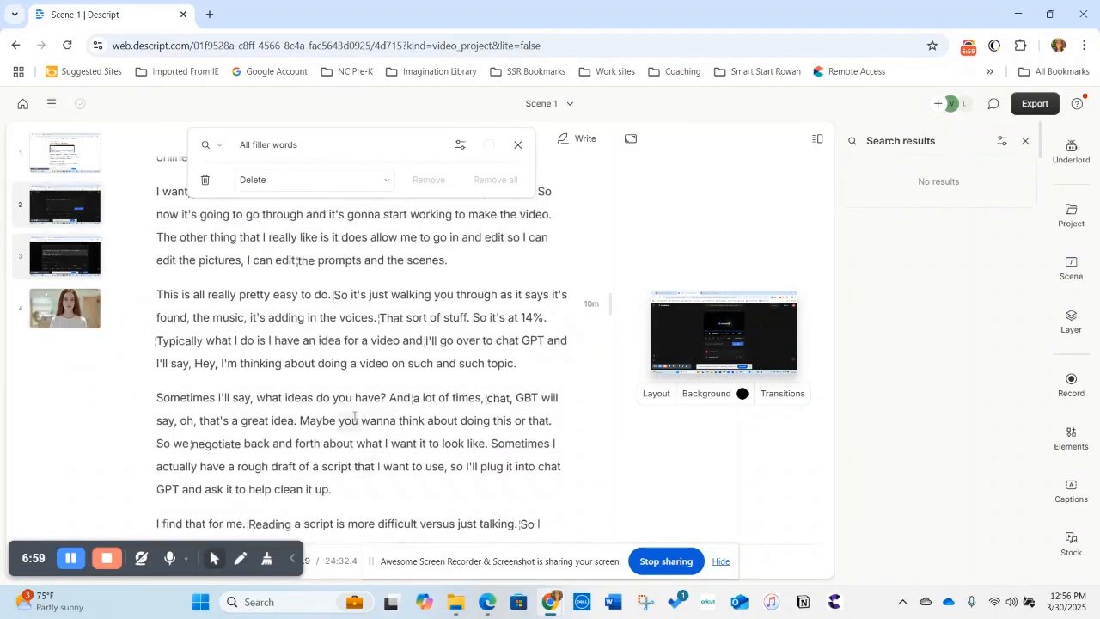
{"action": "scroll", "coordinate": [349, 418], "scroll_direction": "up", "scroll_amount": 5}
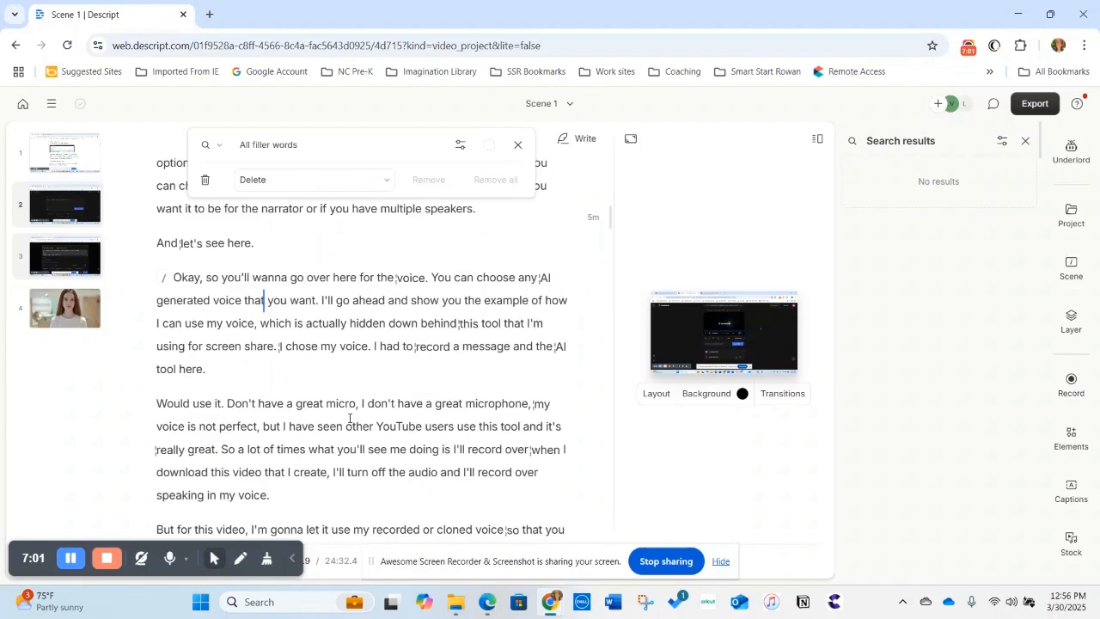
{"action": "left_click", "coordinate": [517, 144]}
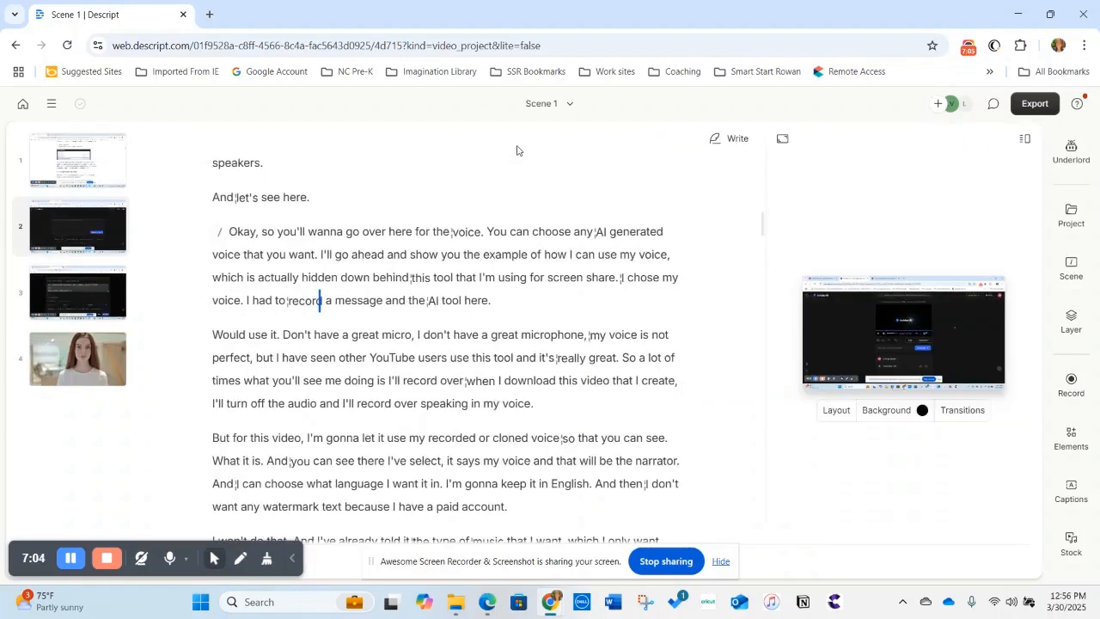
{"action": "left_click", "coordinate": [263, 254]}
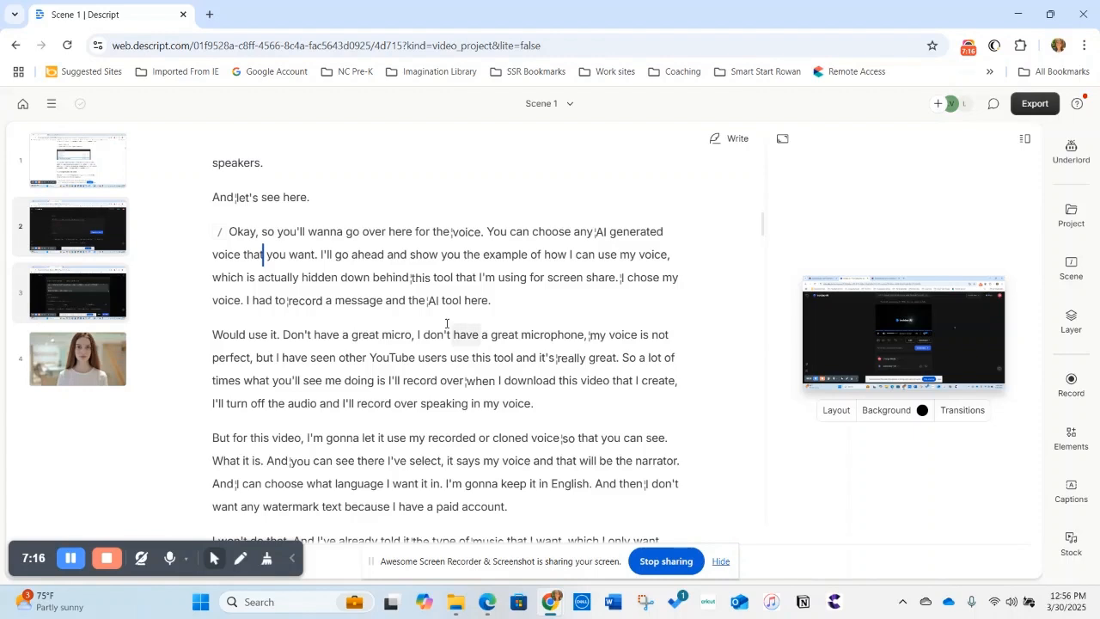
Move the floating screen-sharing and recorder bars away from the editor's playback and timeline controls.
{"action": "mouse_move", "coordinate": [427, 301]}
{"action": "left_click_drag", "start_coordinate": [484, 554], "coordinate": [629, 12]}
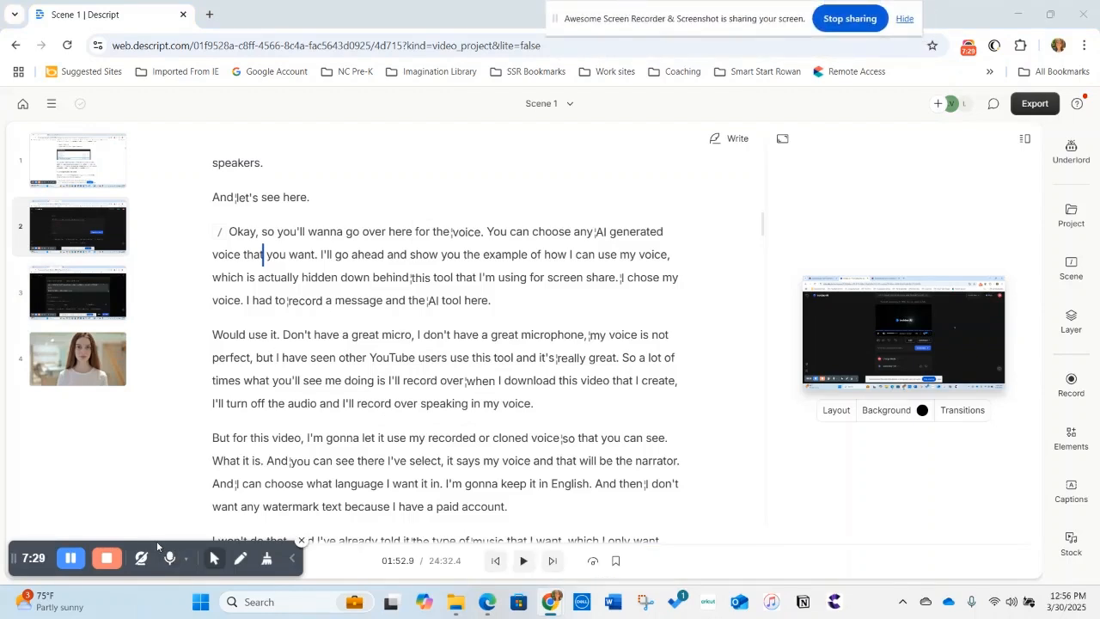
{"action": "left_click_drag", "start_coordinate": [49, 535], "coordinate": [278, 23]}
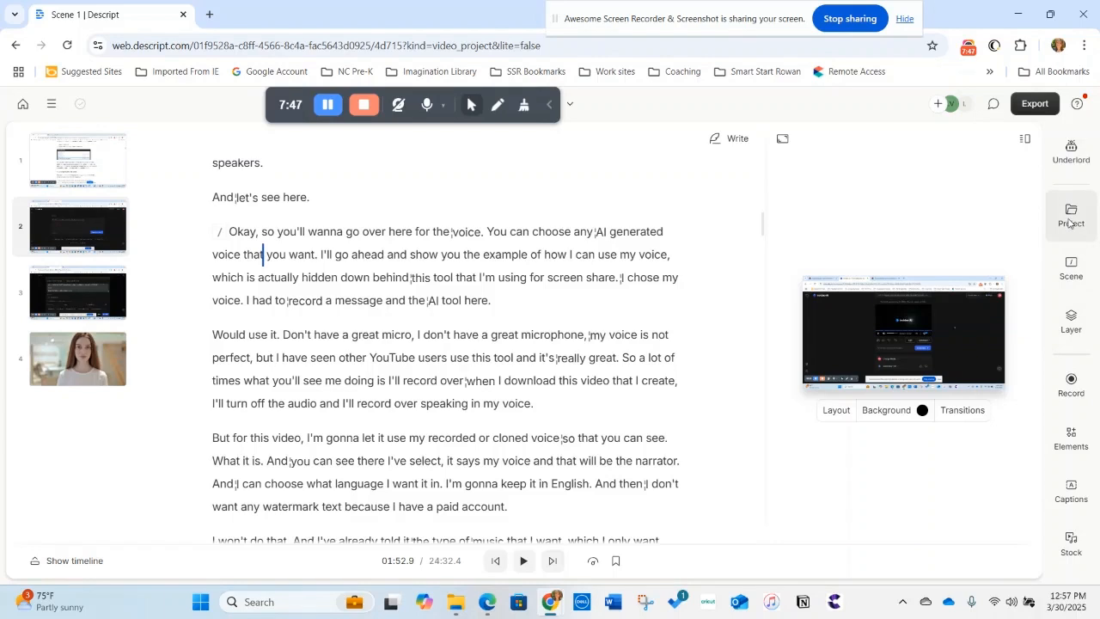
Open the second scene's properties and show the timeline beneath the script.
{"action": "left_click", "coordinate": [1069, 259]}
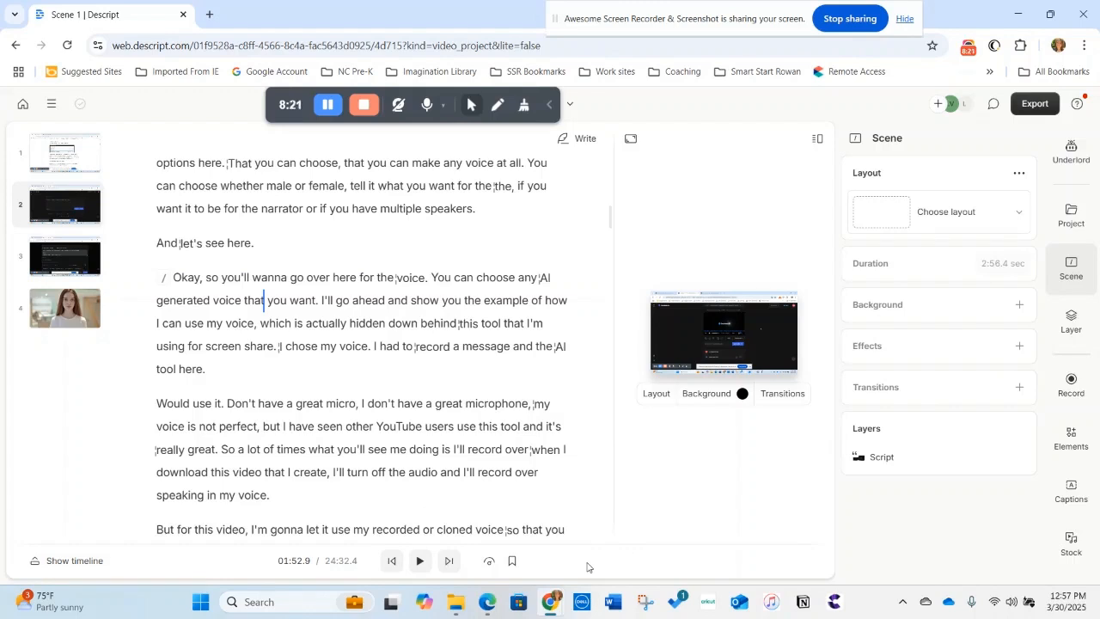
{"action": "left_click", "coordinate": [77, 561]}
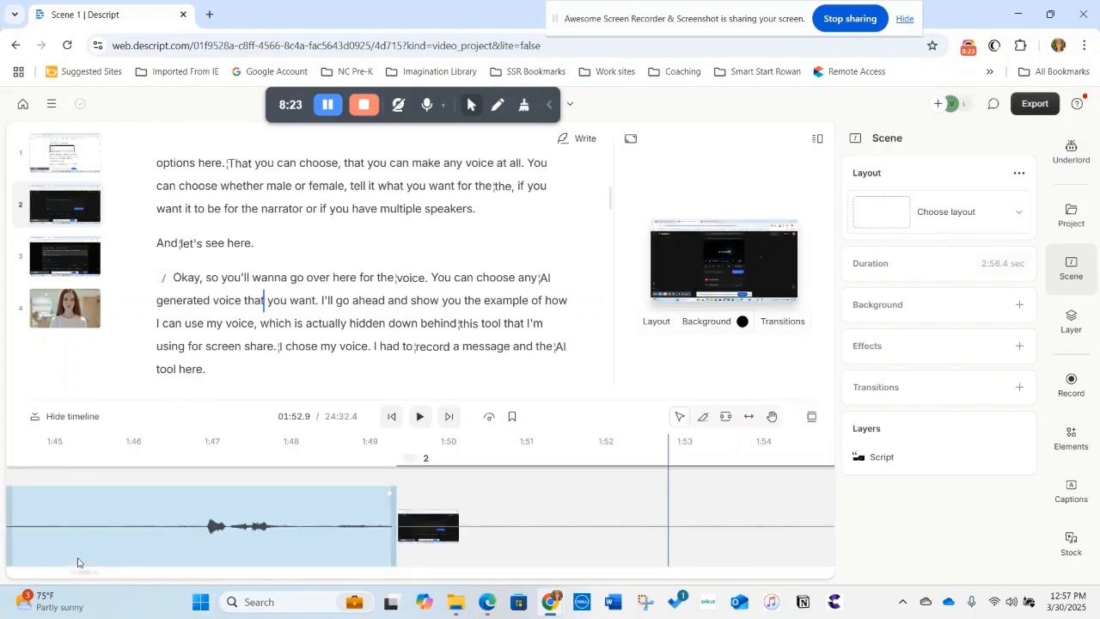
{"action": "left_click", "coordinate": [481, 507]}
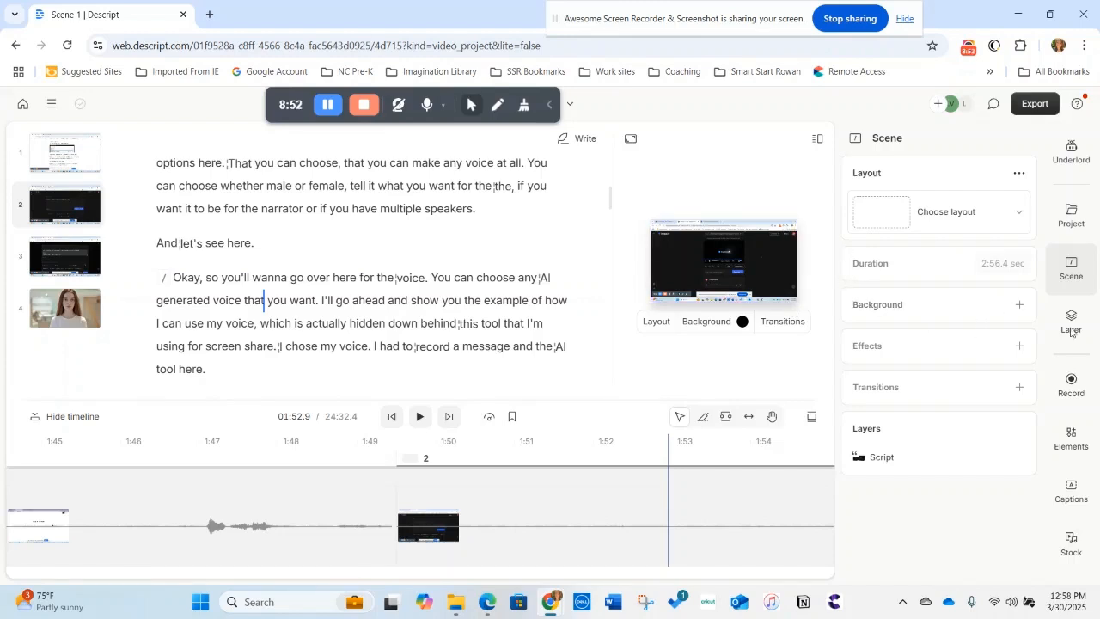
Look through the available Elements, including text, basic shapes, placeholder, dynamic text and waveforms.
{"action": "left_click", "coordinate": [1071, 436]}
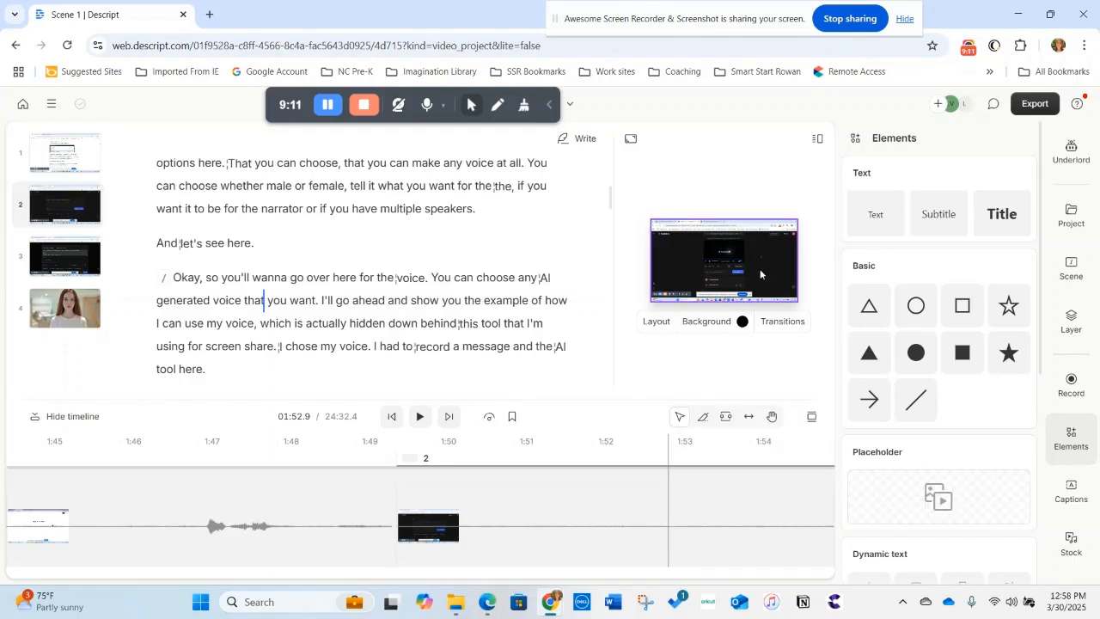
{"action": "scroll", "coordinate": [933, 329], "scroll_direction": "down", "scroll_amount": 2}
{"action": "scroll", "coordinate": [936, 408], "scroll_direction": "down", "scroll_amount": 1}
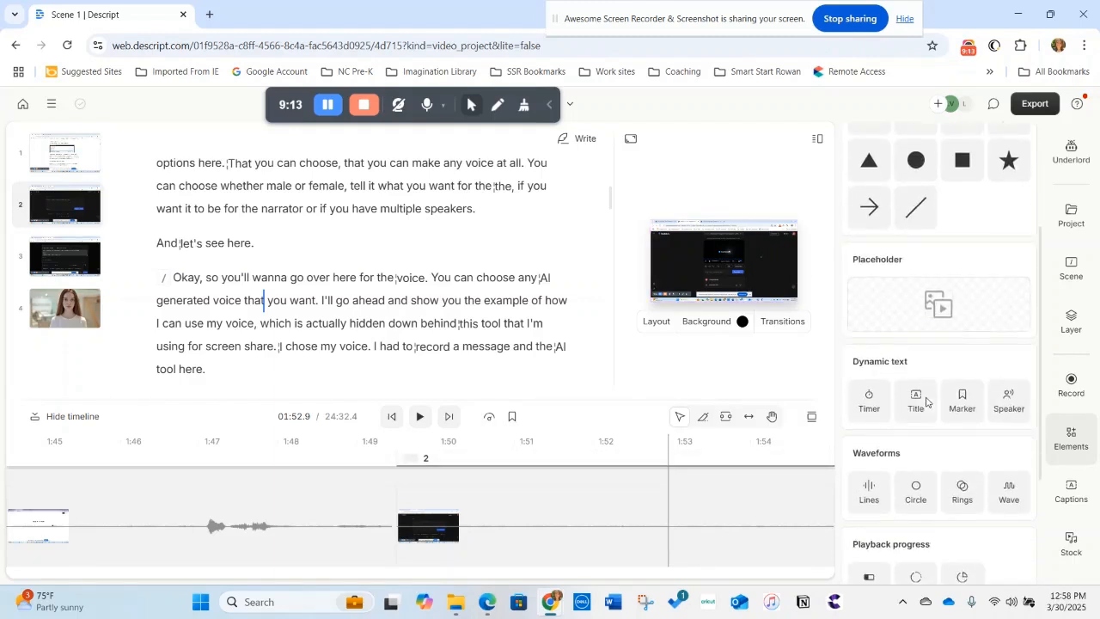
Open the Descript help chat to view its greeting, and minimize it again.
{"action": "left_click", "coordinate": [1077, 104]}
{"action": "left_click", "coordinate": [969, 213]}
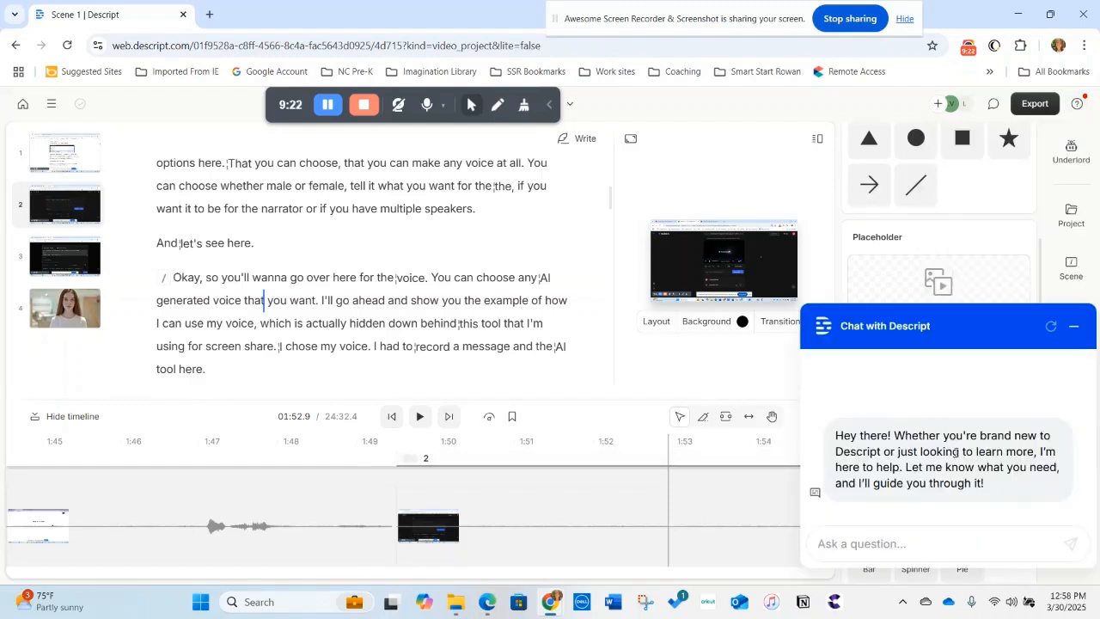
{"action": "left_click", "coordinate": [1073, 332]}
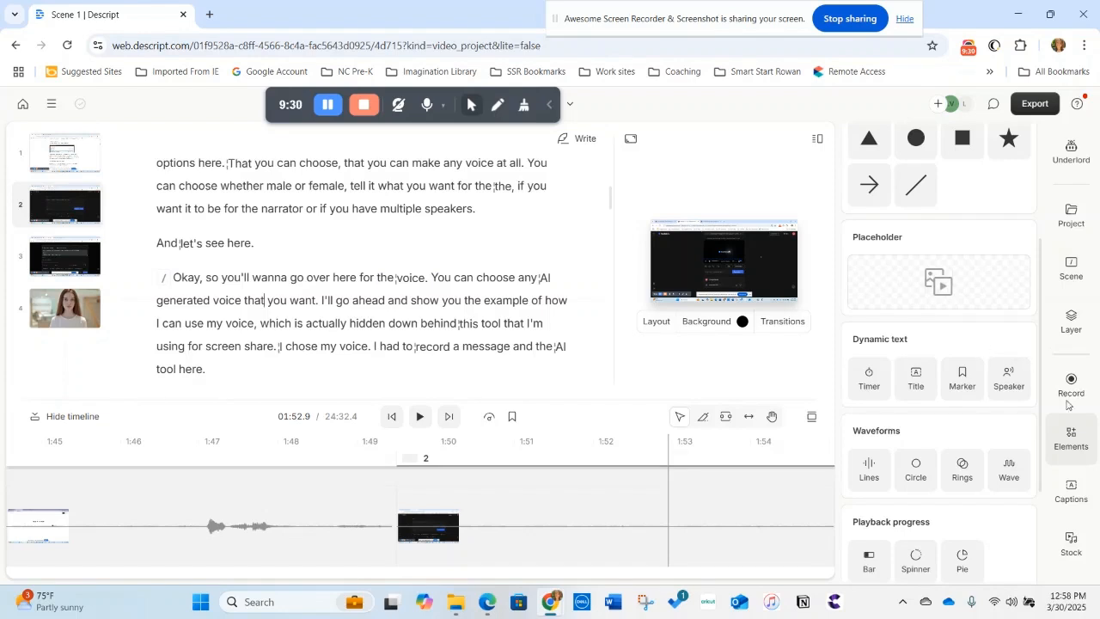
Browse the stock visuals, including videos, GIPHY GIFs, images, stickers and backgrounds.
{"action": "left_click", "coordinate": [1072, 547]}
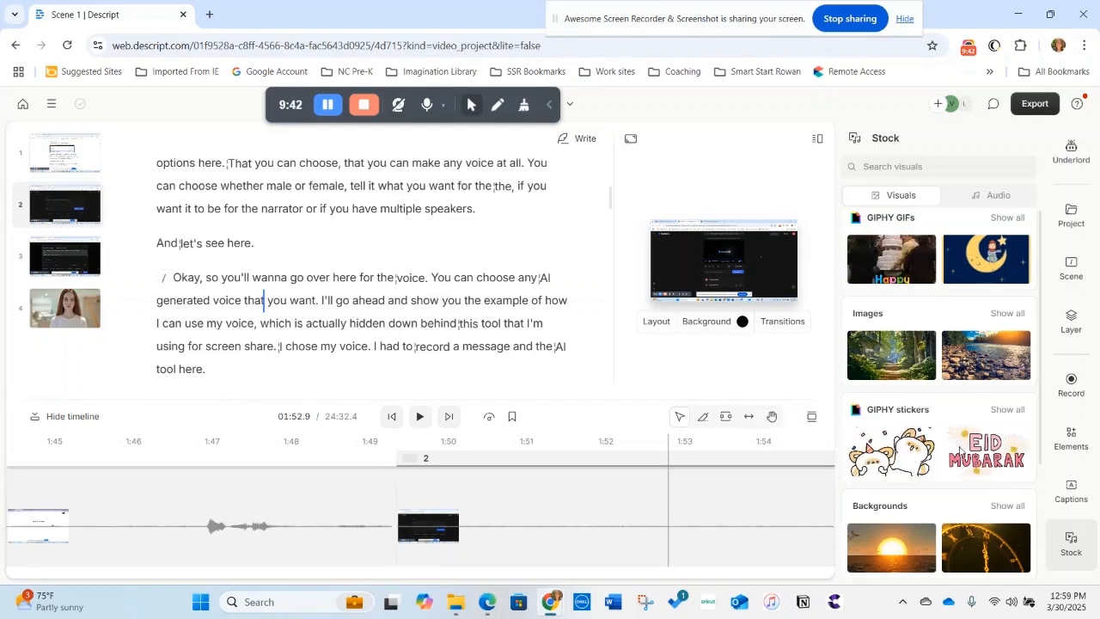
{"action": "scroll", "coordinate": [981, 302], "scroll_direction": "up", "scroll_amount": 2}
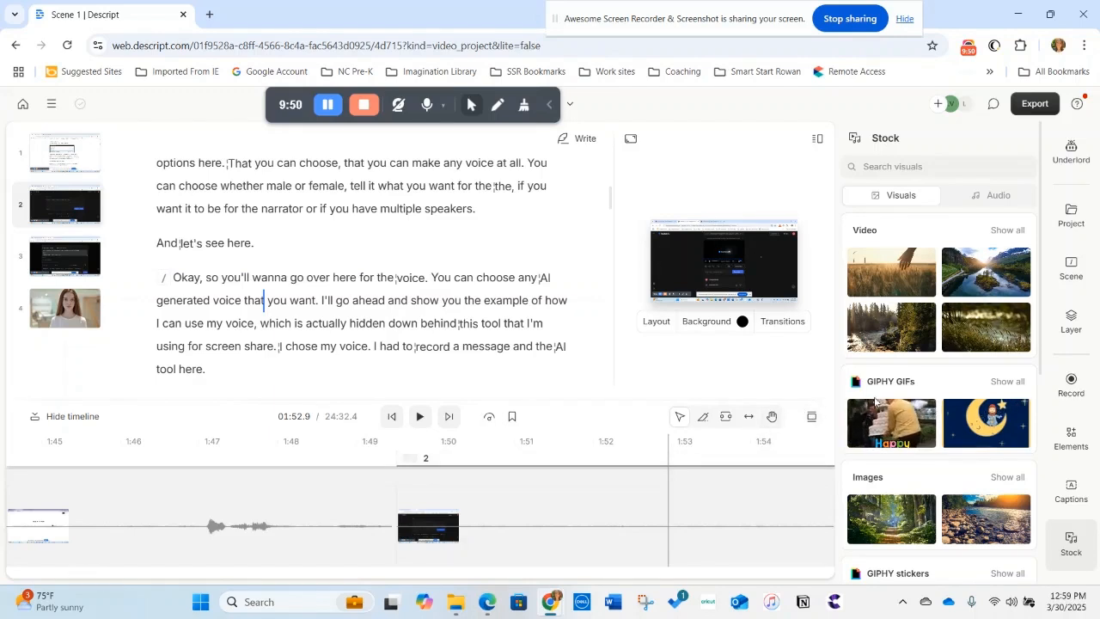
{"action": "mouse_move", "coordinate": [965, 344]}
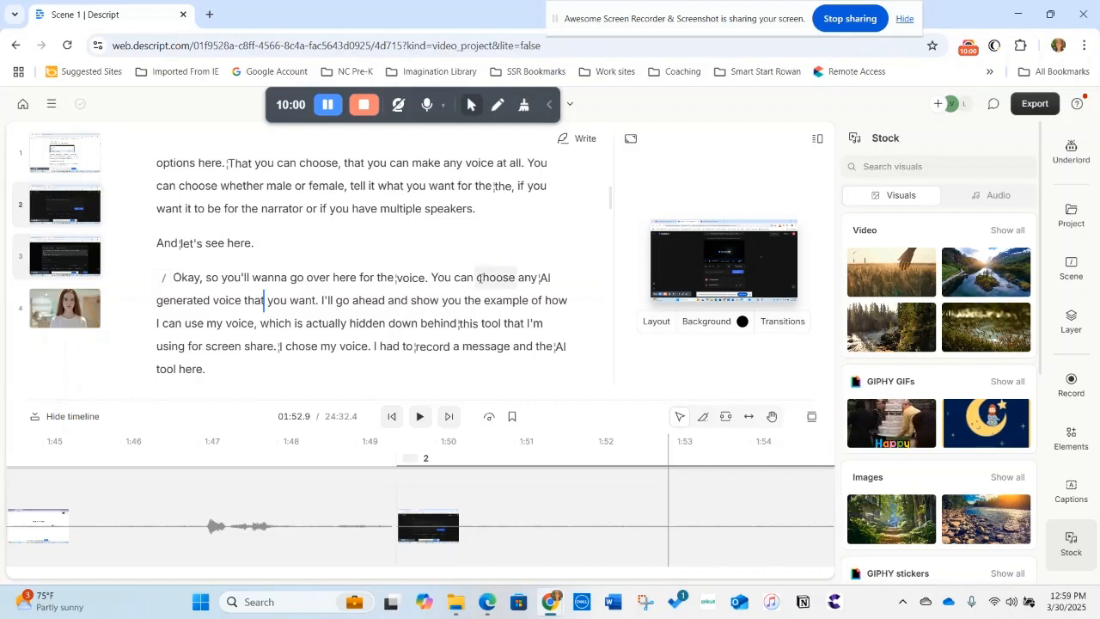
Return to the very beginning of the Scene 1 script and close the Stock side panel.
{"action": "scroll", "coordinate": [446, 293], "scroll_direction": "up", "scroll_amount": 15}
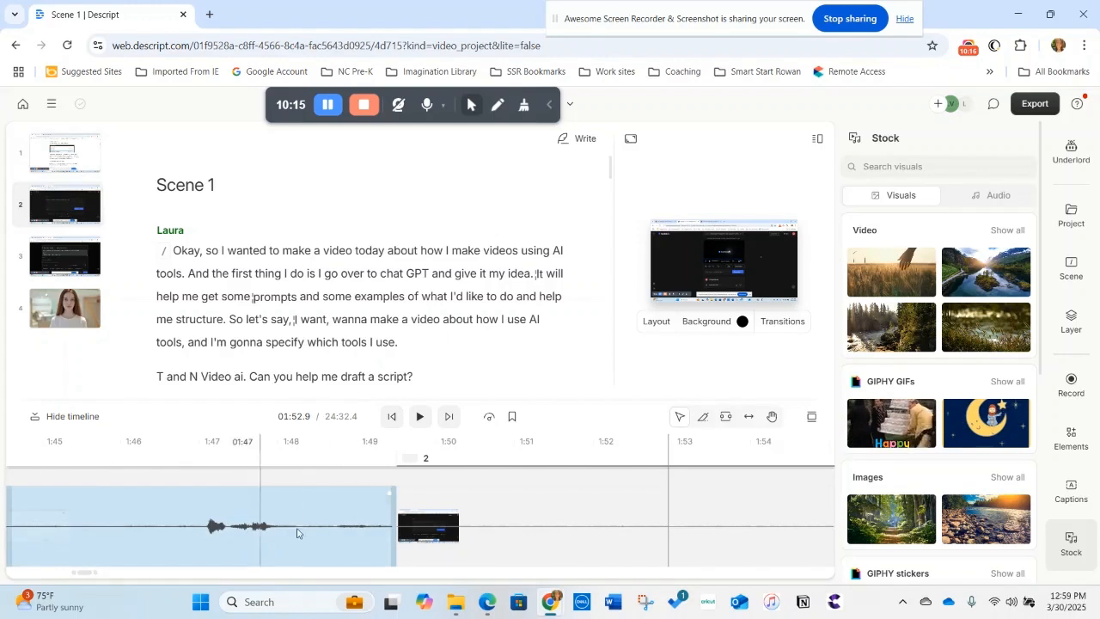
{"action": "left_click", "coordinate": [174, 249]}
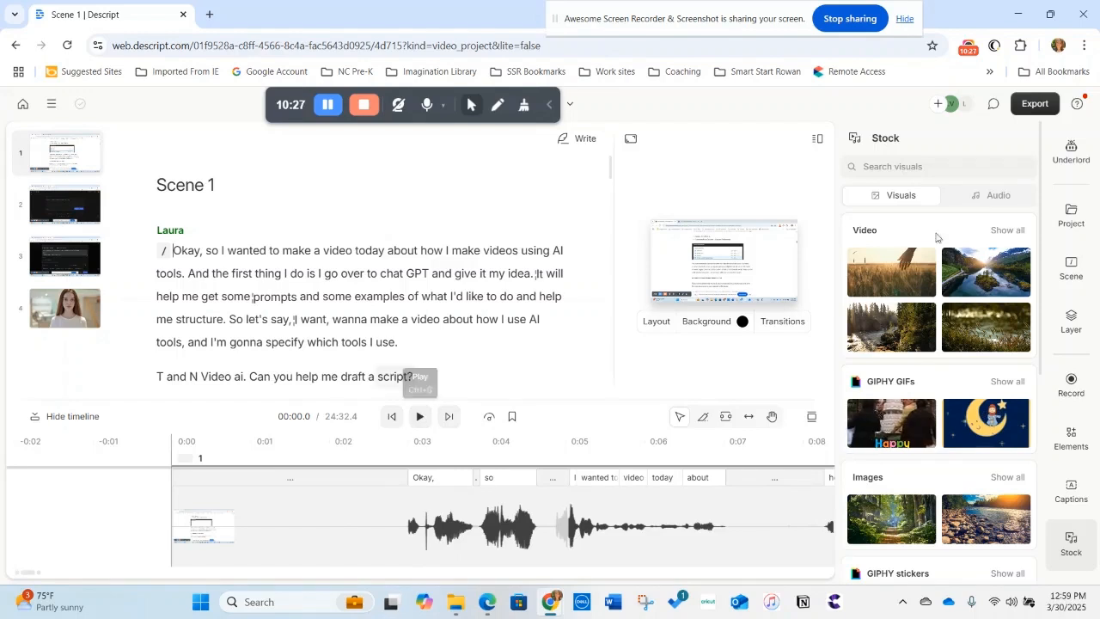
{"action": "left_click", "coordinate": [1072, 152]}
{"action": "left_click", "coordinate": [1072, 152]}
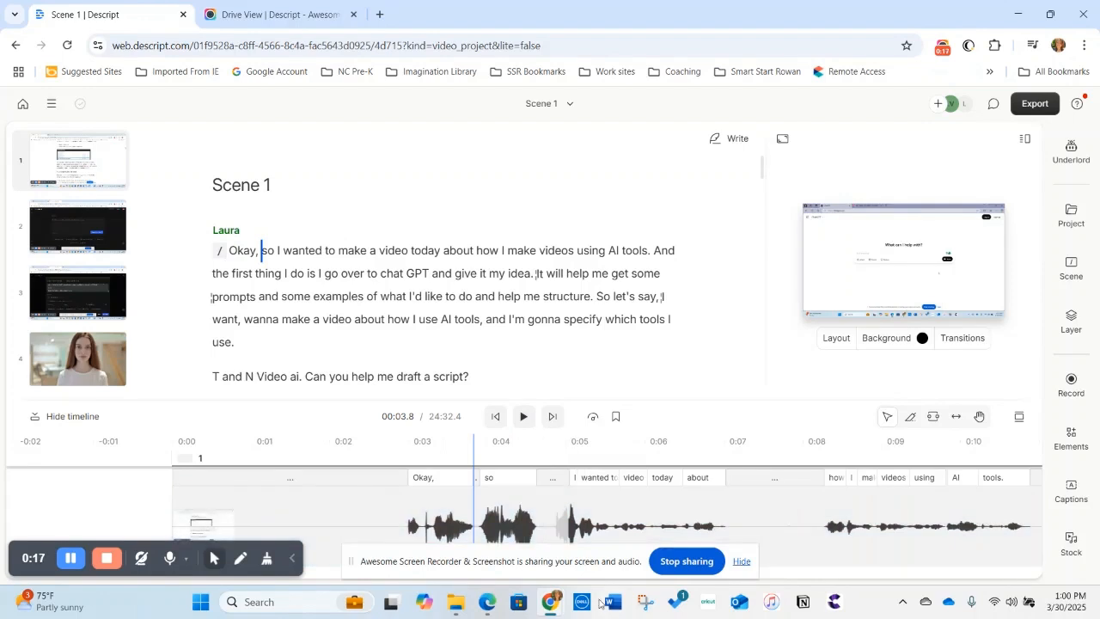
Split the first clip just before "Okay," on the timeline and delete the silent section at the start.
{"action": "left_click_drag", "start_coordinate": [588, 573], "coordinate": [733, 35]}
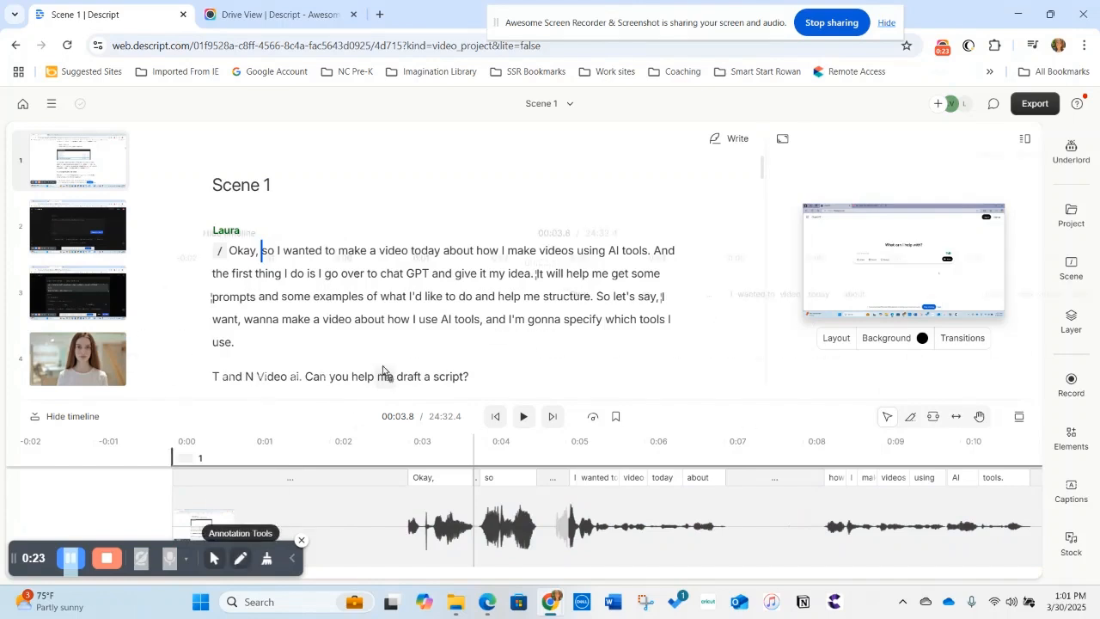
{"action": "left_click", "coordinate": [188, 505]}
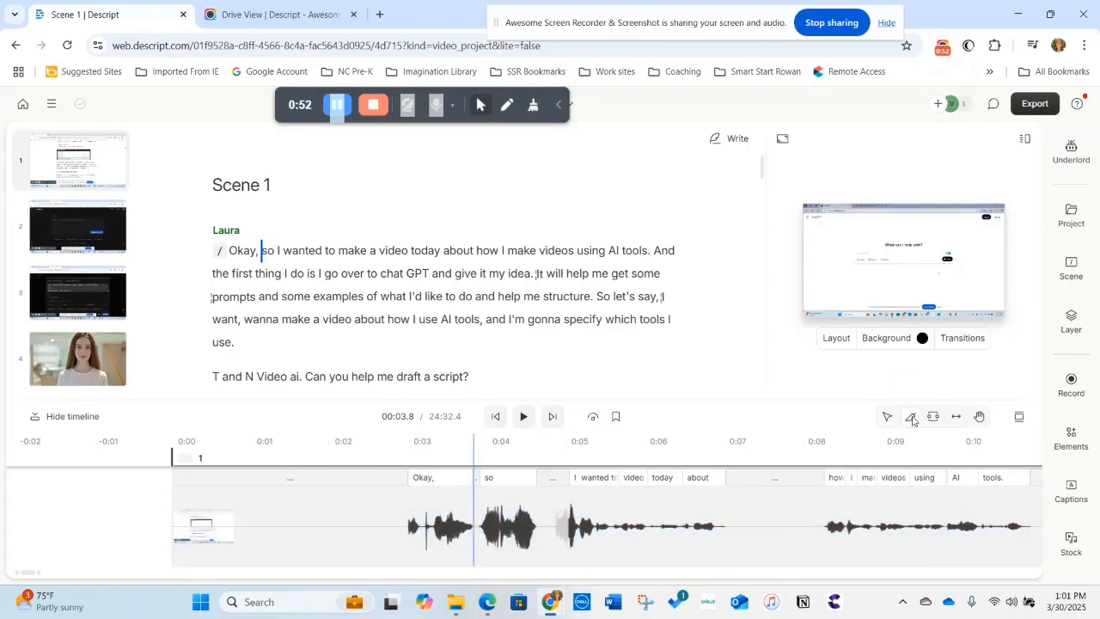
{"action": "left_click", "coordinate": [409, 525]}
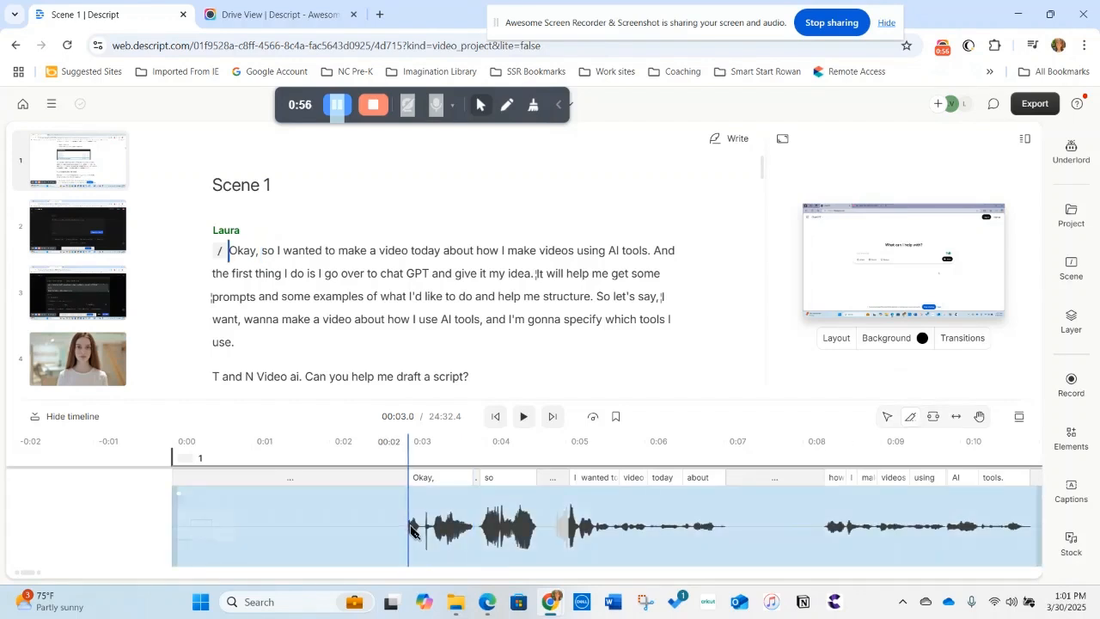
{"action": "right_click", "coordinate": [201, 517]}
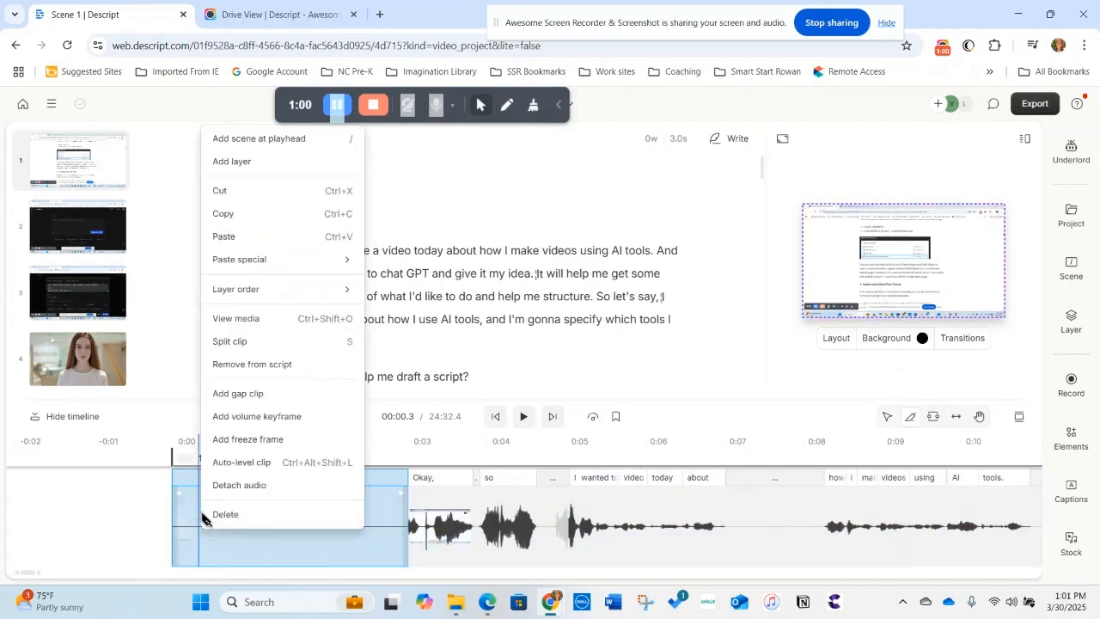
{"action": "left_click", "coordinate": [236, 516]}
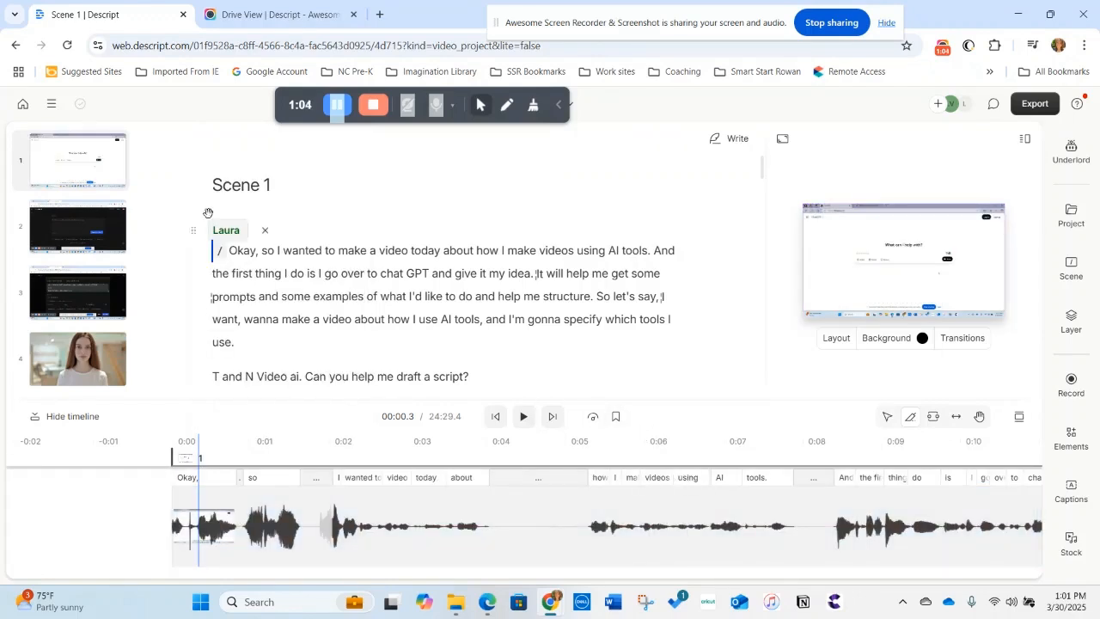
Play back the trimmed opening from the start of the script and switch back to the selection tool.
{"action": "left_click", "coordinate": [230, 250]}
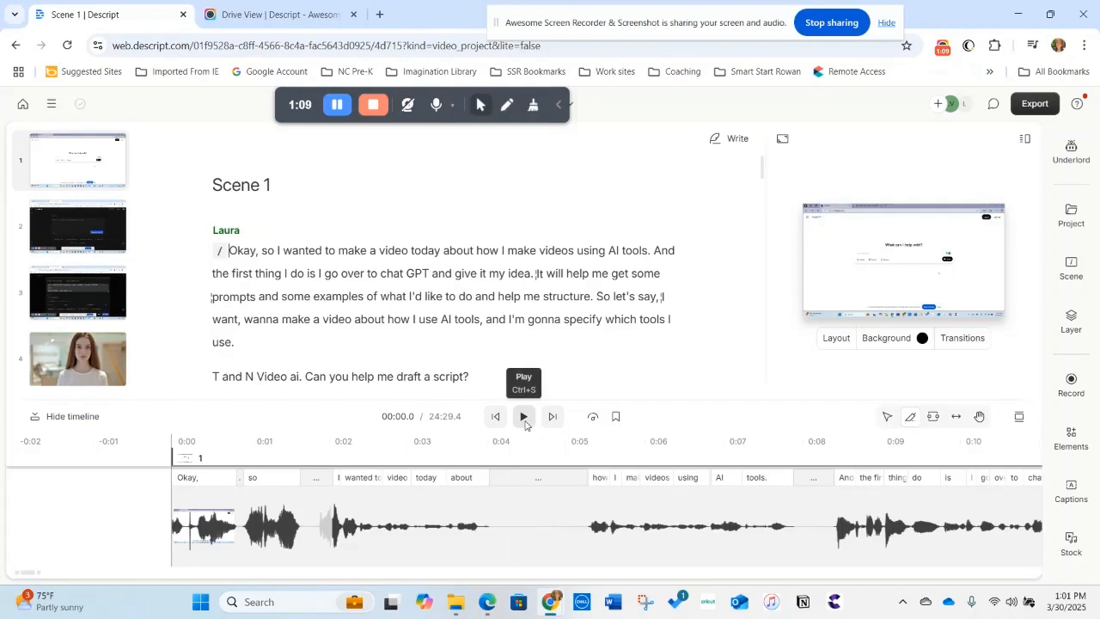
{"action": "left_click", "coordinate": [524, 417]}
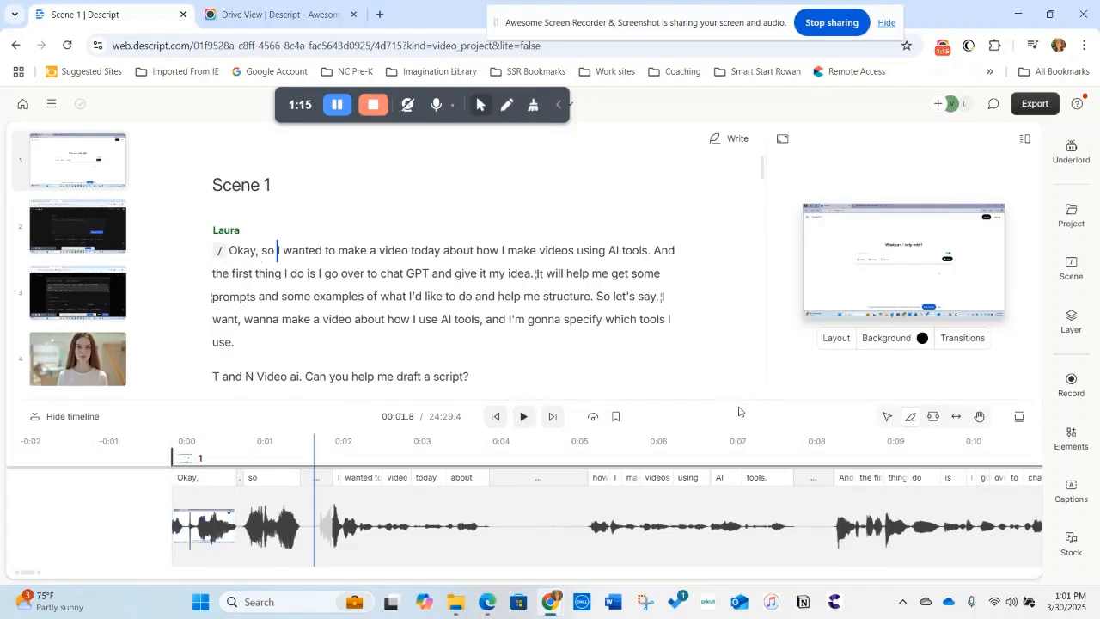
{"action": "left_click", "coordinate": [653, 498]}
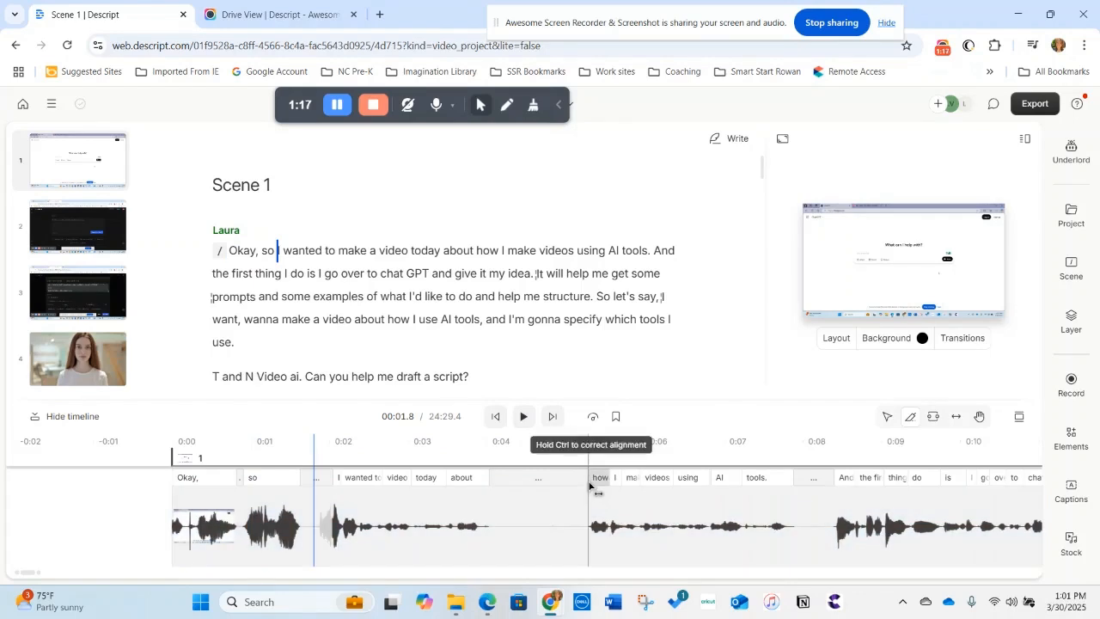
{"action": "left_click", "coordinate": [889, 417]}
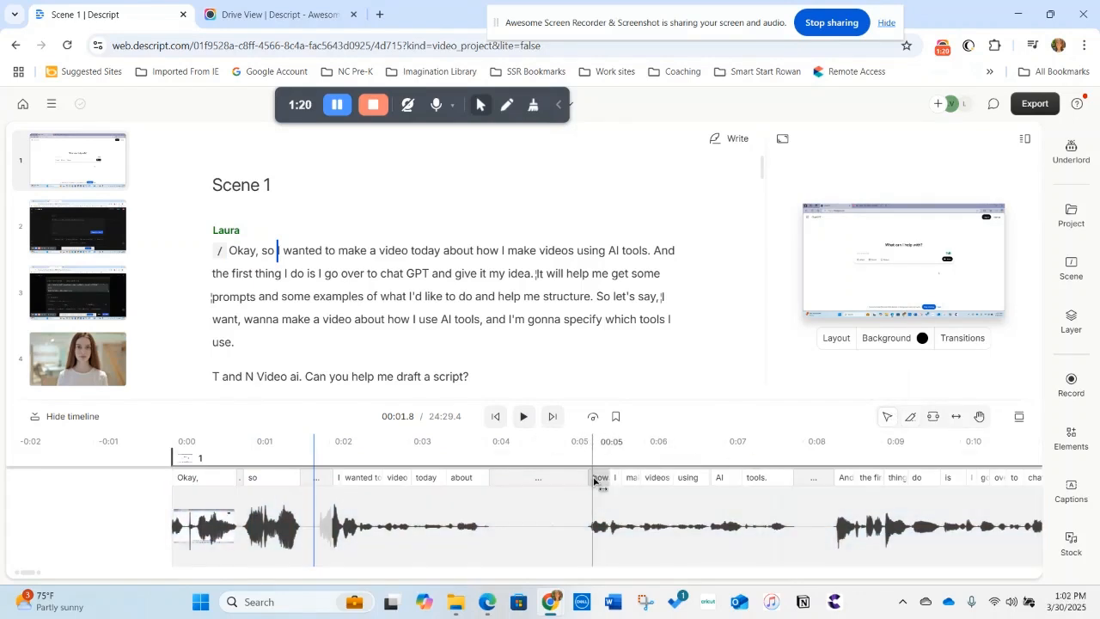
{"action": "left_click", "coordinate": [910, 418]}
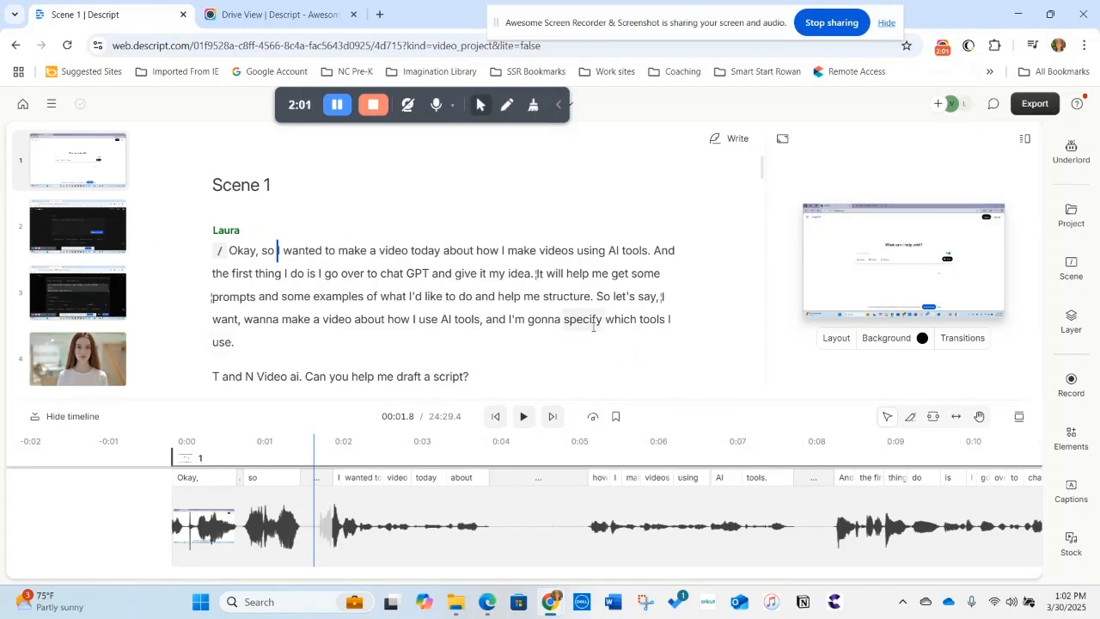
Delete the words "Okay, so" from the beginning of the Scene 1 script.
{"action": "left_click", "coordinate": [230, 250]}
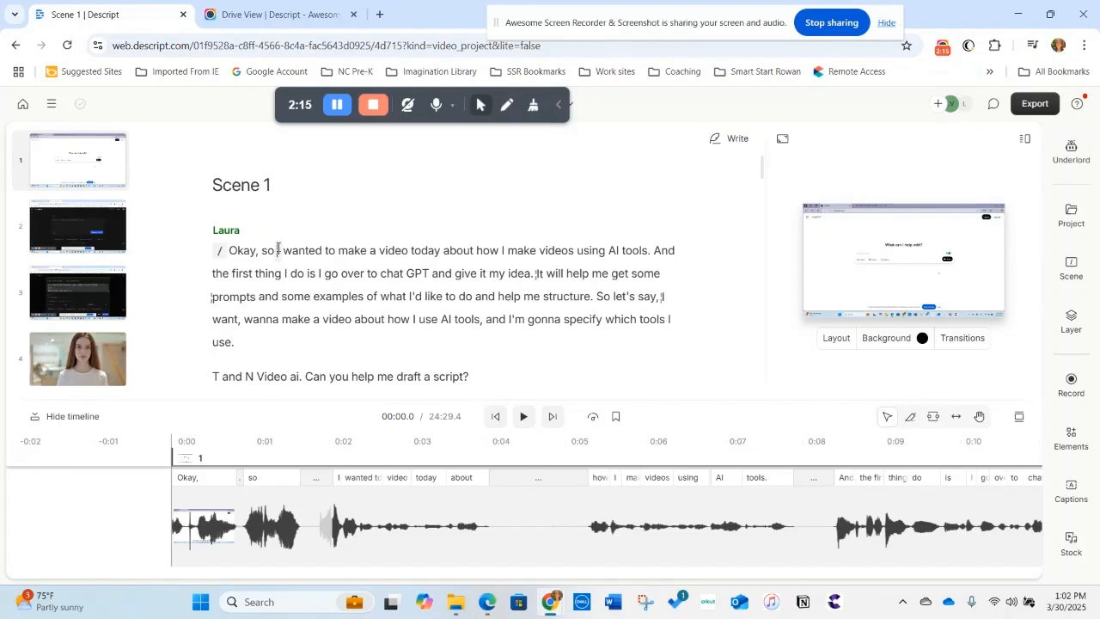
{"action": "left_click_drag", "start_coordinate": [278, 250], "coordinate": [247, 248]}
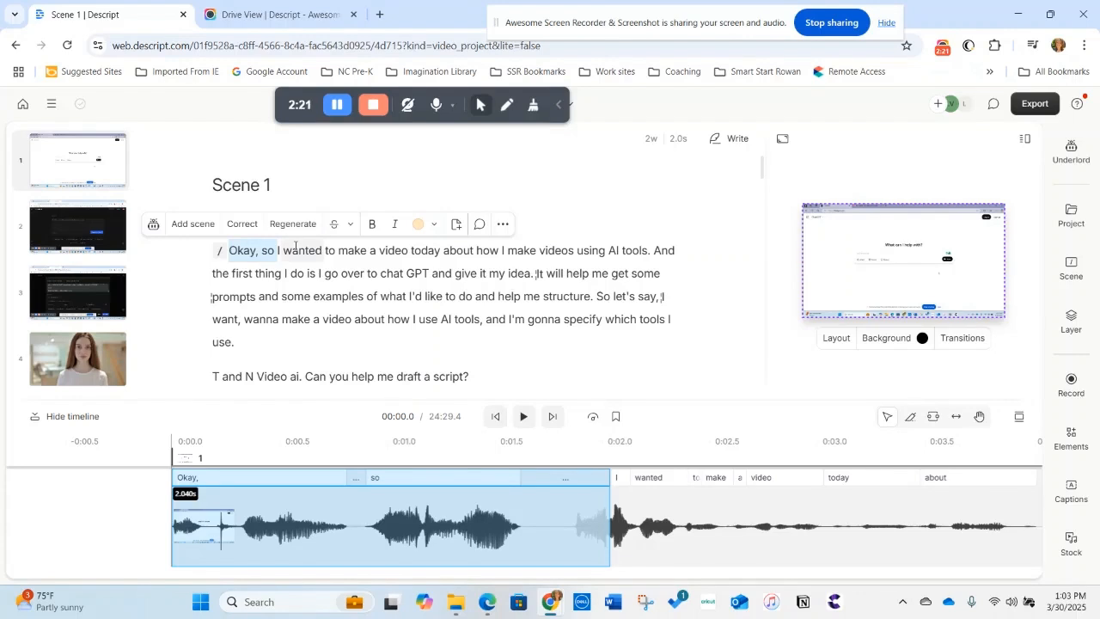
{"action": "right_click", "coordinate": [271, 249]}
{"action": "left_click", "coordinate": [293, 453]}
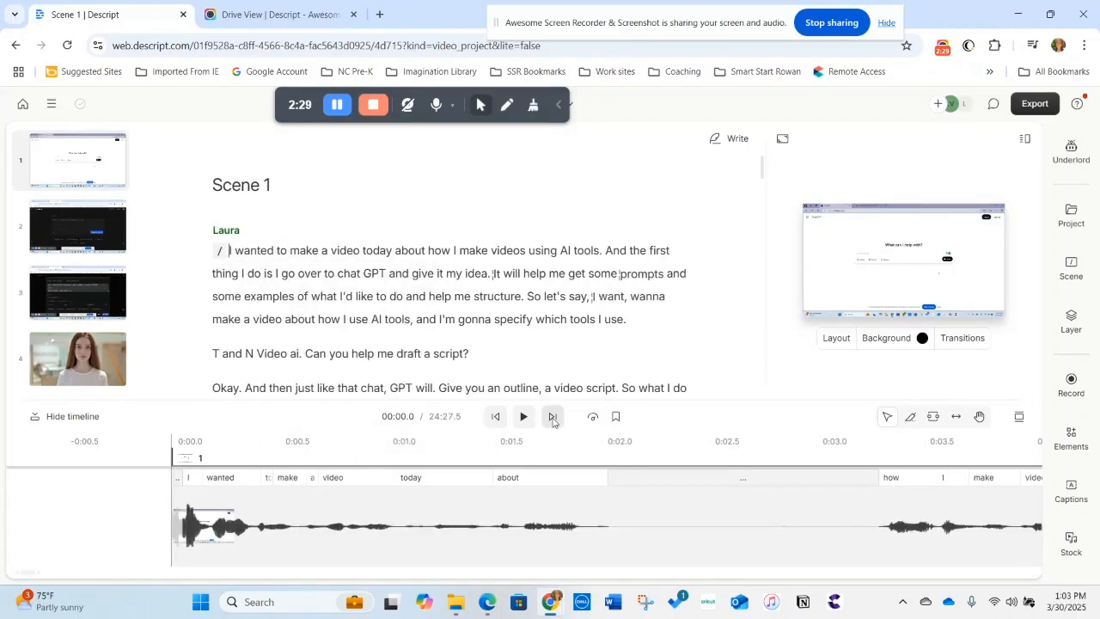
Play the opening, and split off and delete the silent pause between "about" and "how" on the timeline.
{"action": "left_click", "coordinate": [523, 417]}
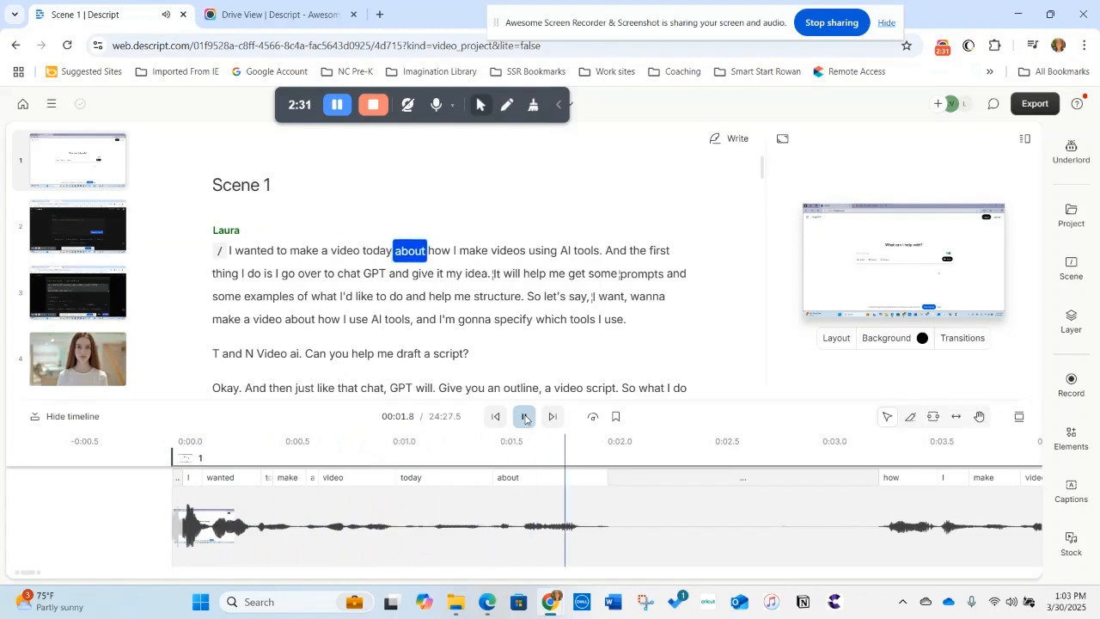
{"action": "left_click", "coordinate": [666, 506]}
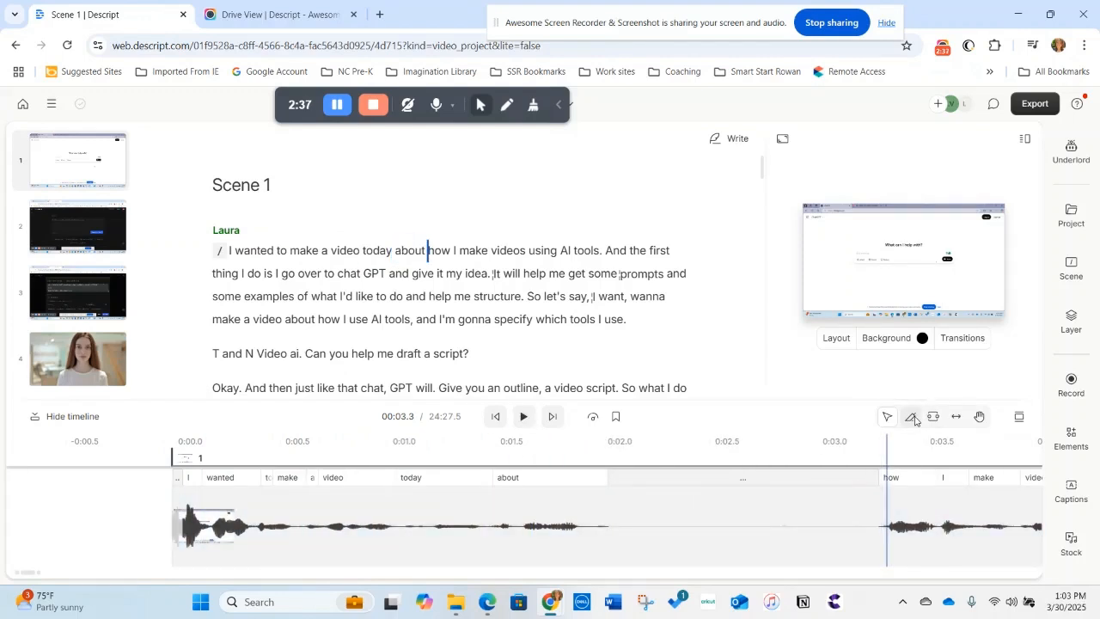
{"action": "left_click", "coordinate": [610, 498]}
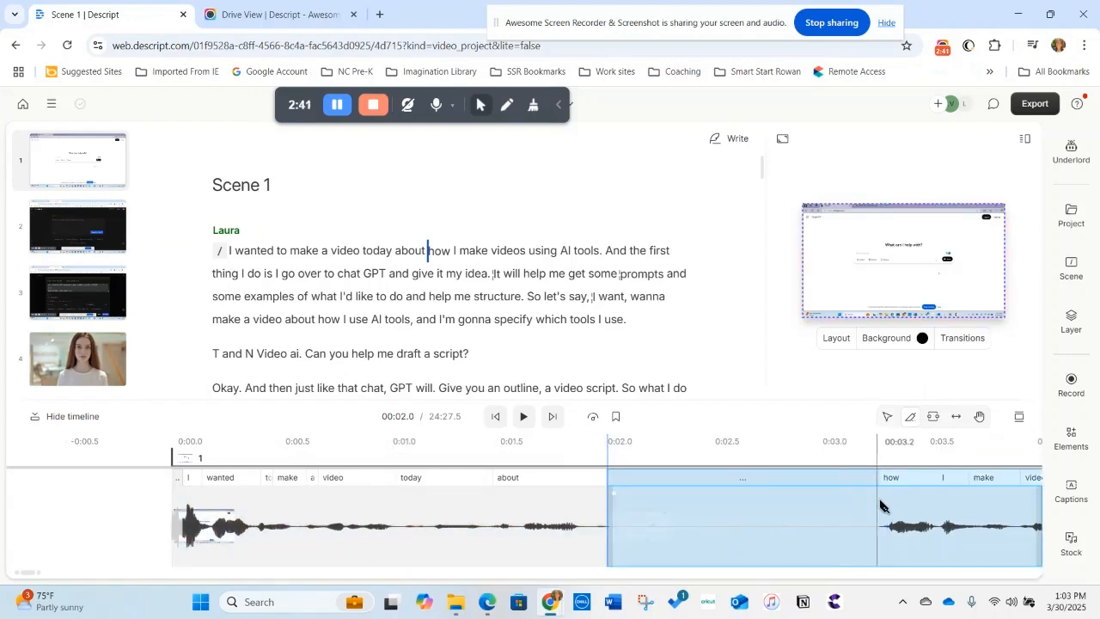
{"action": "right_click", "coordinate": [677, 513]}
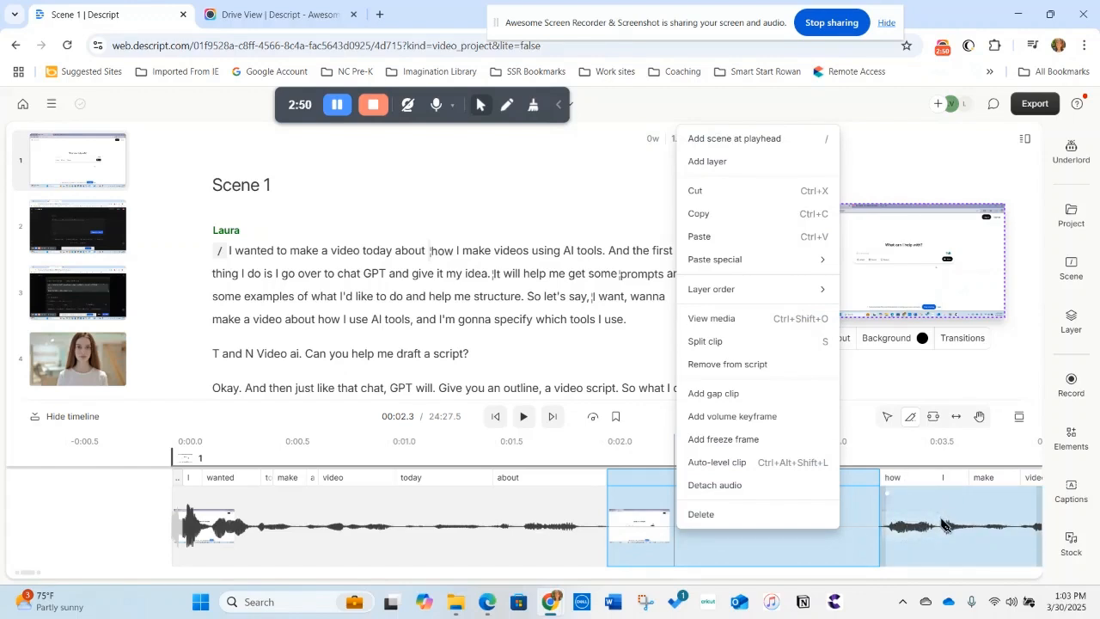
{"action": "left_click", "coordinate": [700, 514]}
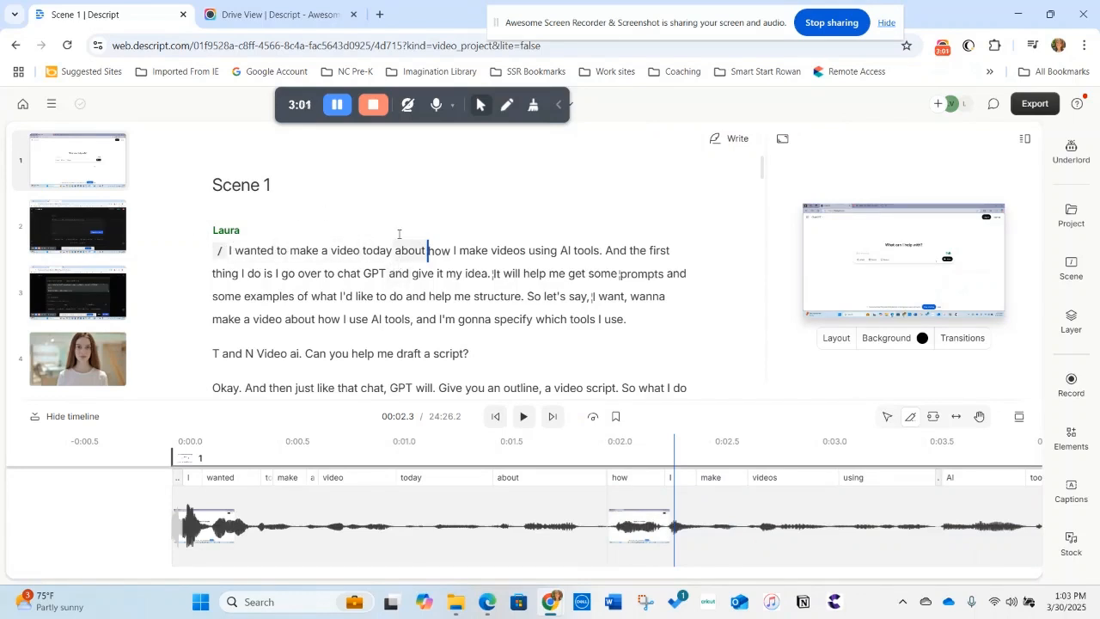
Play the scene from its start through "some prompts and some examples" to check for further pauses.
{"action": "left_click", "coordinate": [230, 251]}
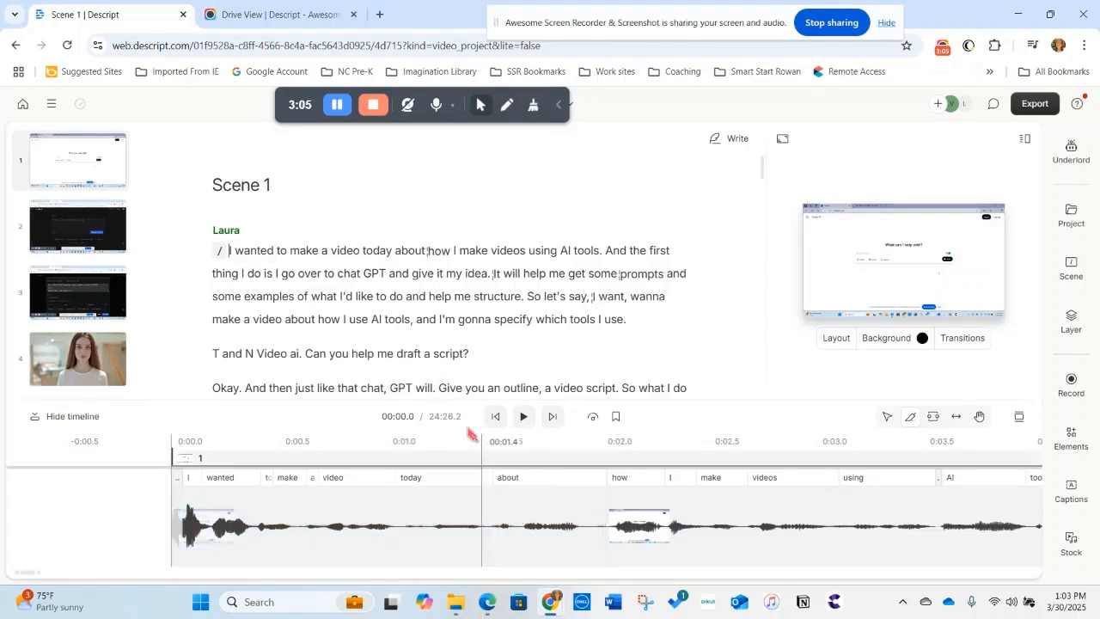
{"action": "left_click", "coordinate": [523, 417]}
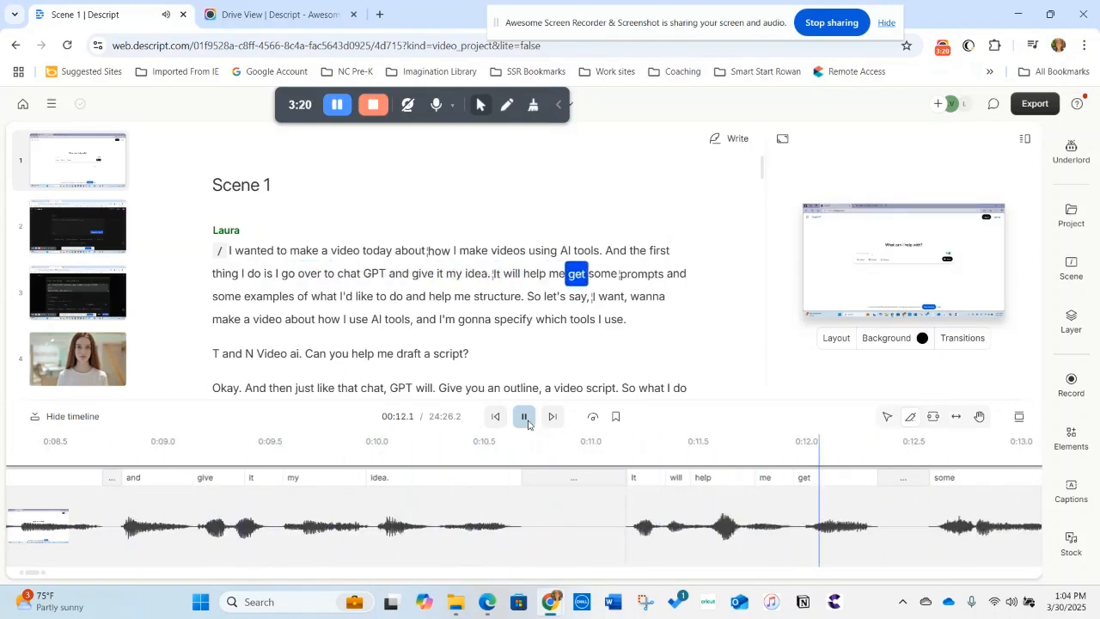
{"action": "left_click", "coordinate": [527, 423]}
Split off and delete the pause between "some" and "prompts" on the timeline, and play back the edited passage.
{"action": "left_click", "coordinate": [135, 498]}
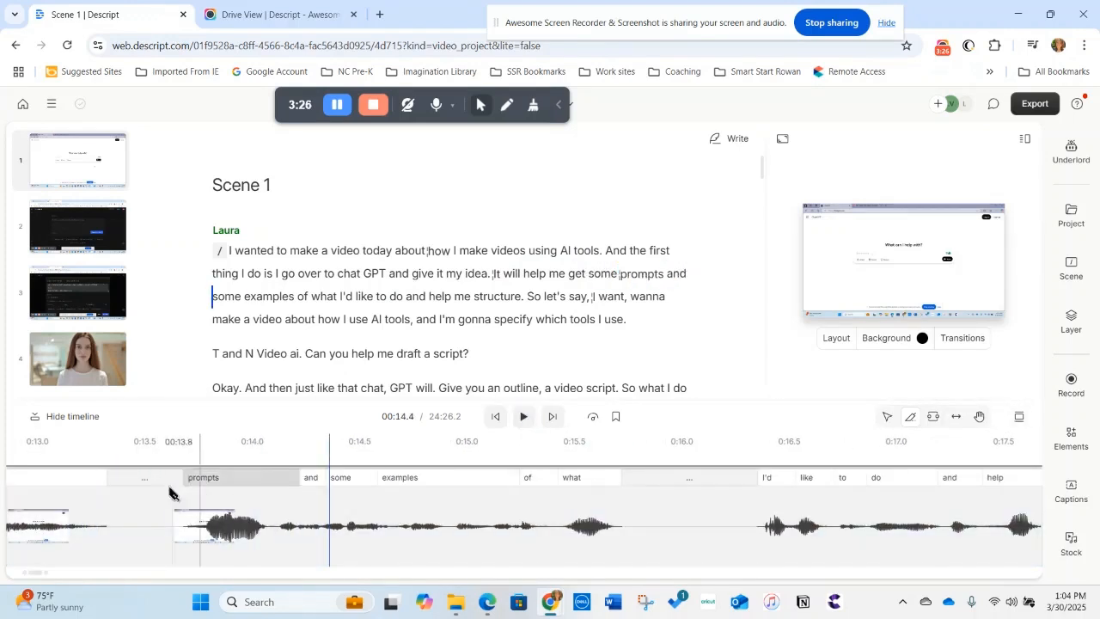
{"action": "left_click", "coordinate": [110, 501]}
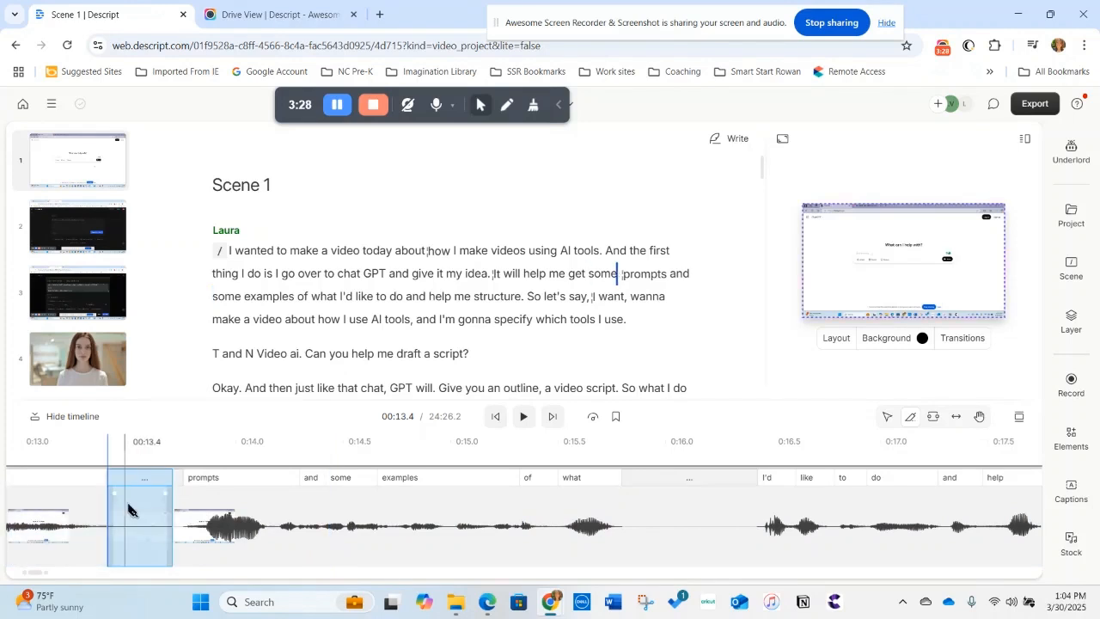
{"action": "right_click", "coordinate": [134, 513]}
{"action": "left_click", "coordinate": [146, 514]}
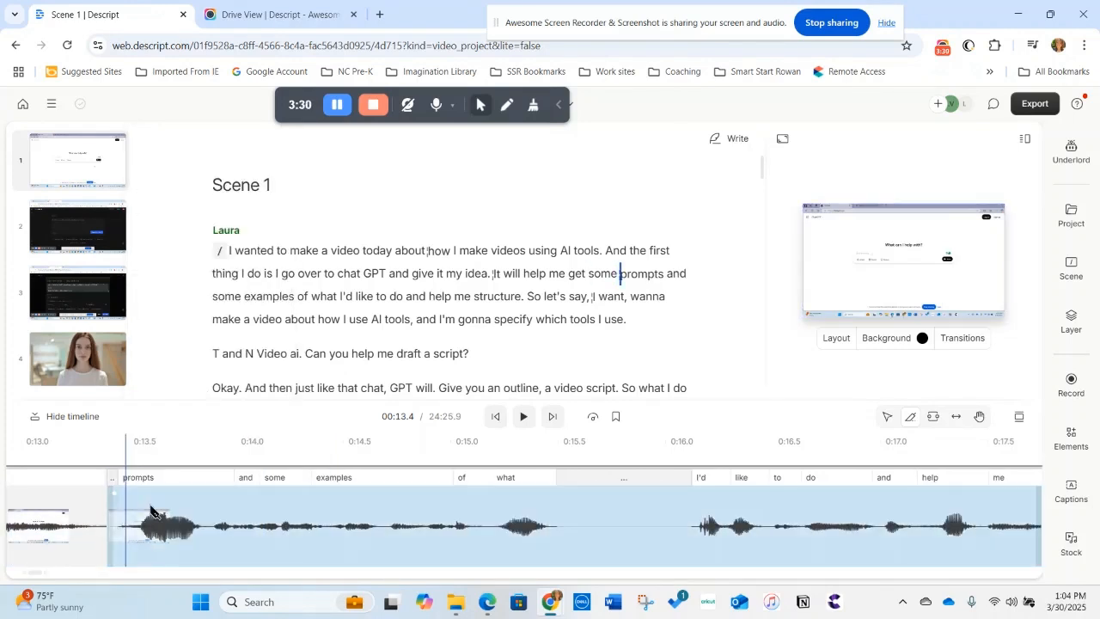
{"action": "left_click", "coordinate": [523, 417]}
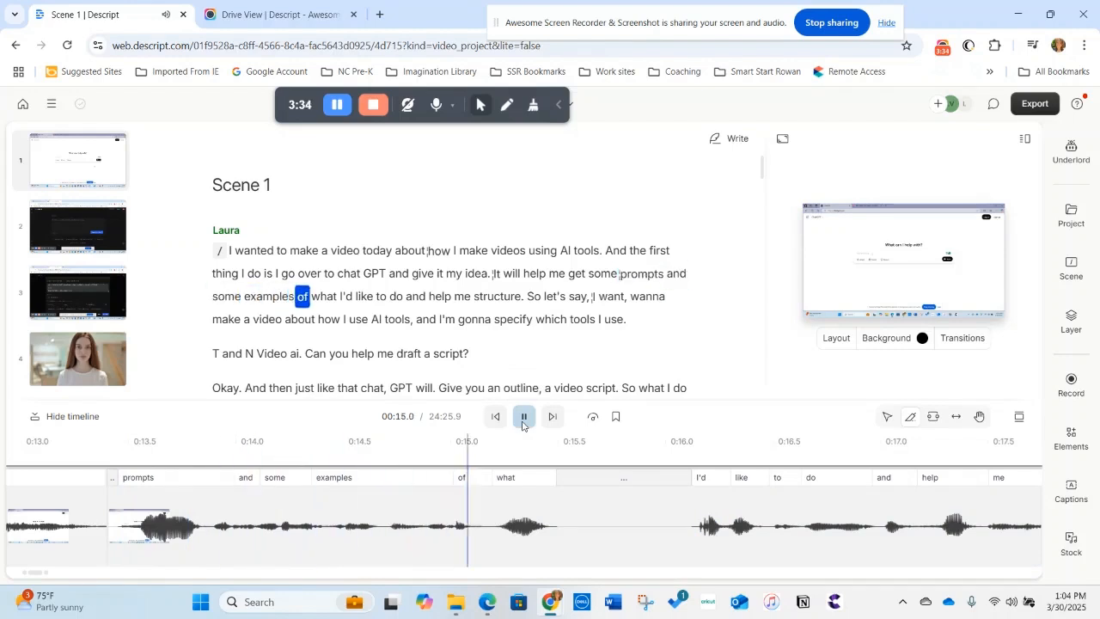
{"action": "left_click", "coordinate": [522, 424]}
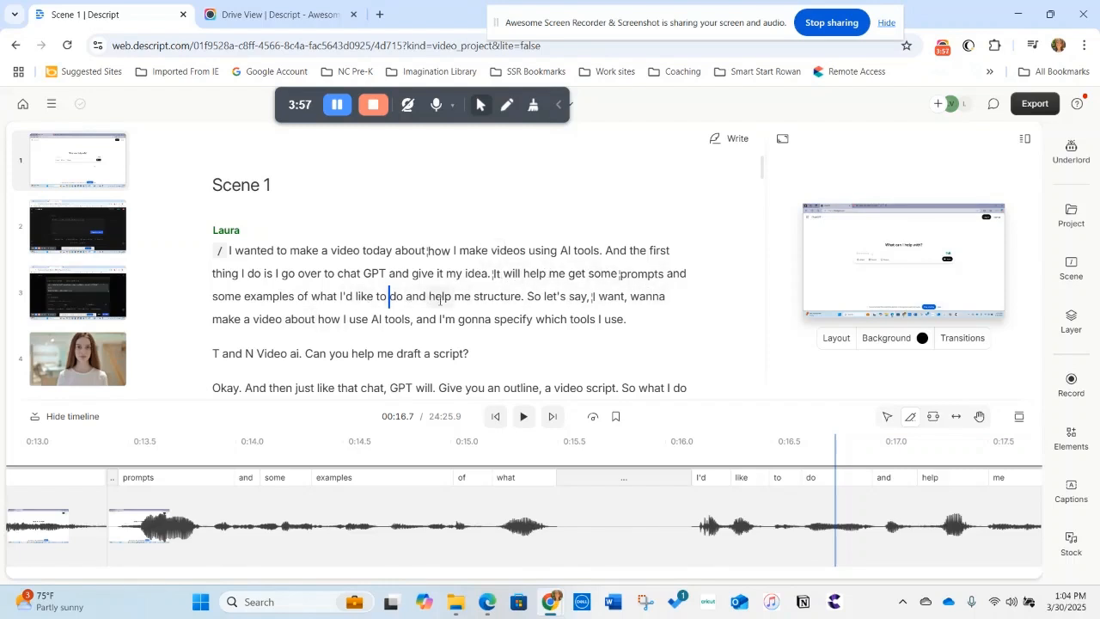
Delete the word "some" before "prompts" in the script.
{"action": "left_click", "coordinate": [650, 273]}
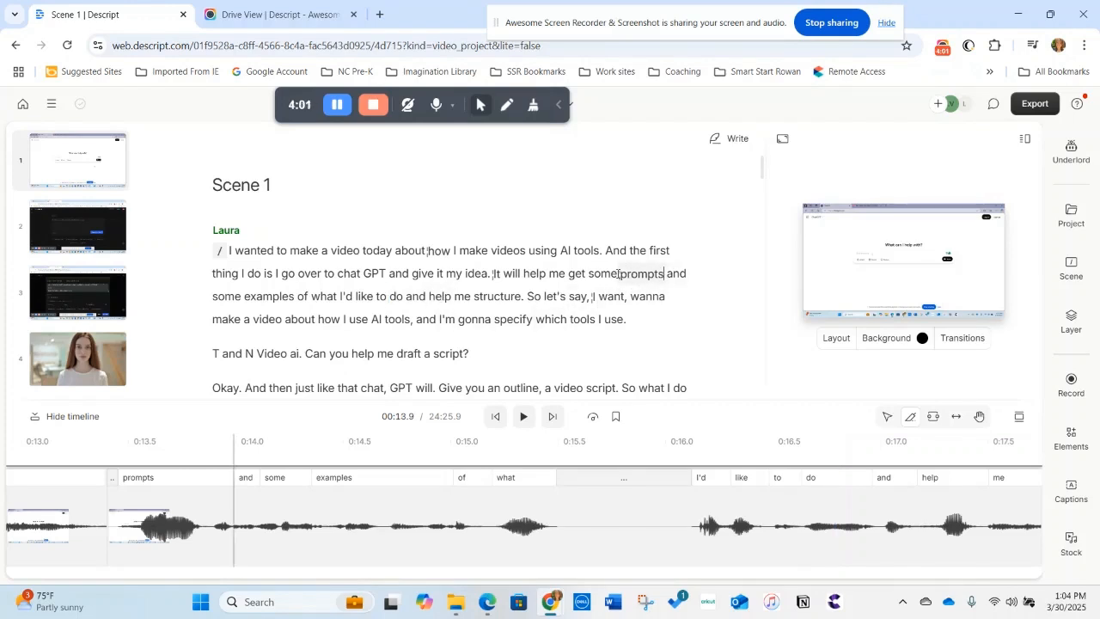
{"action": "left_click_drag", "start_coordinate": [615, 273], "coordinate": [590, 274]}
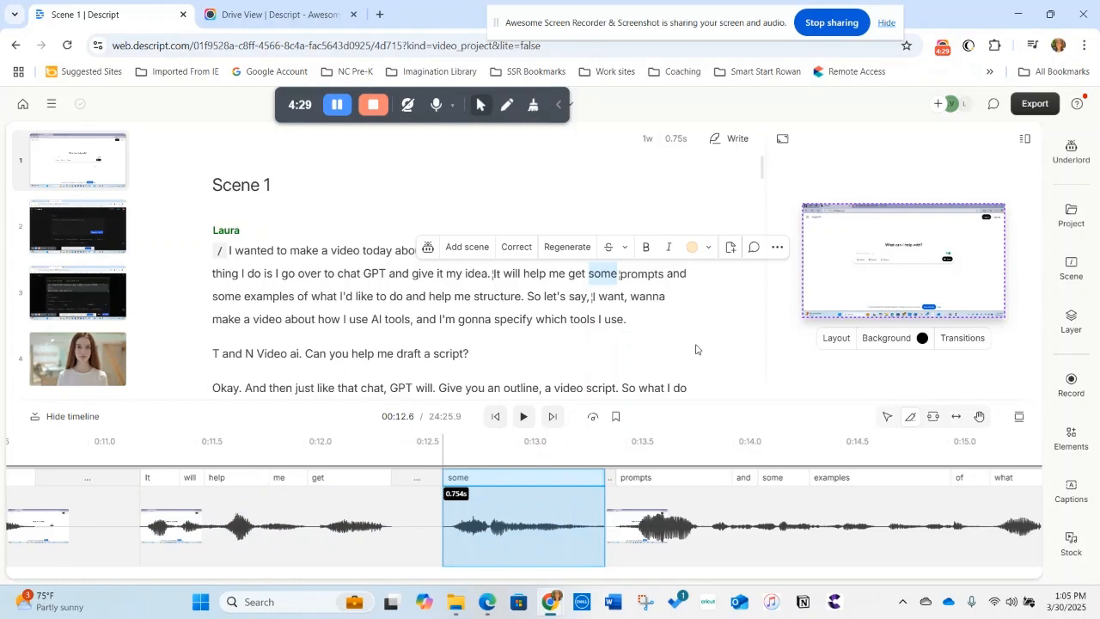
{"action": "key", "text": "BackSpace"}
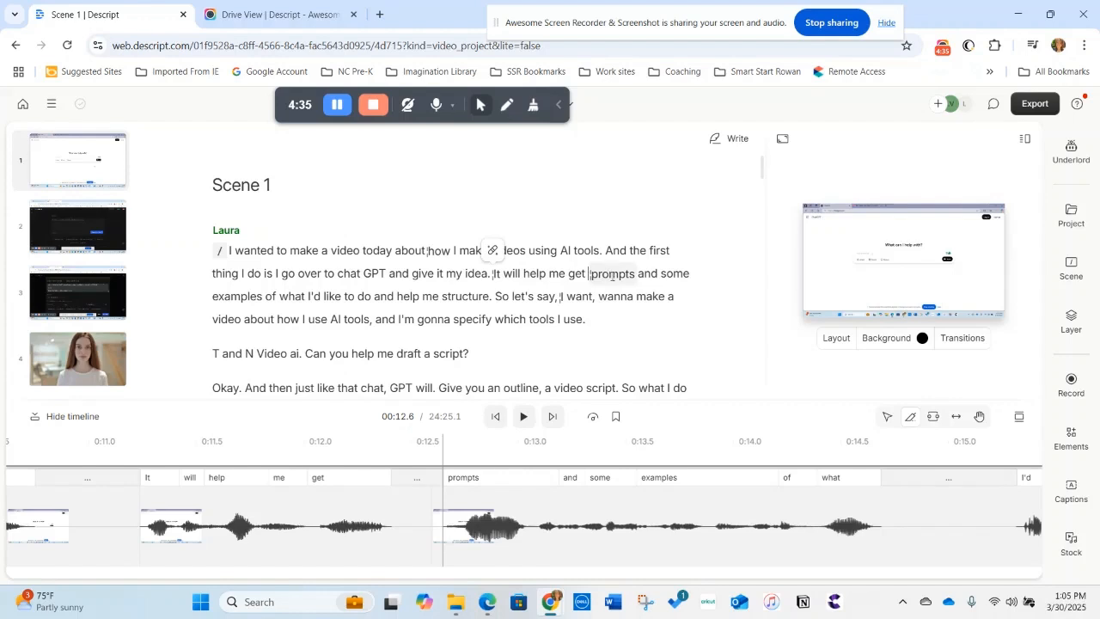
Correct the transcript word "structure" to "structure my video" for this occurrence only.
{"action": "left_click", "coordinate": [492, 297]}
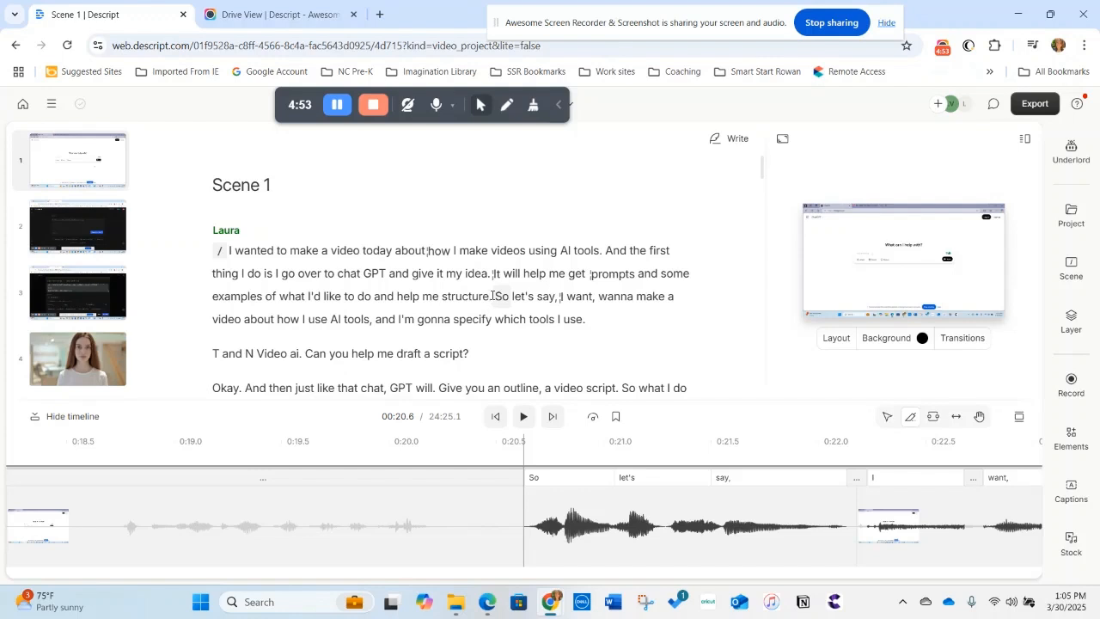
{"action": "left_click_drag", "start_coordinate": [490, 295], "coordinate": [450, 296]}
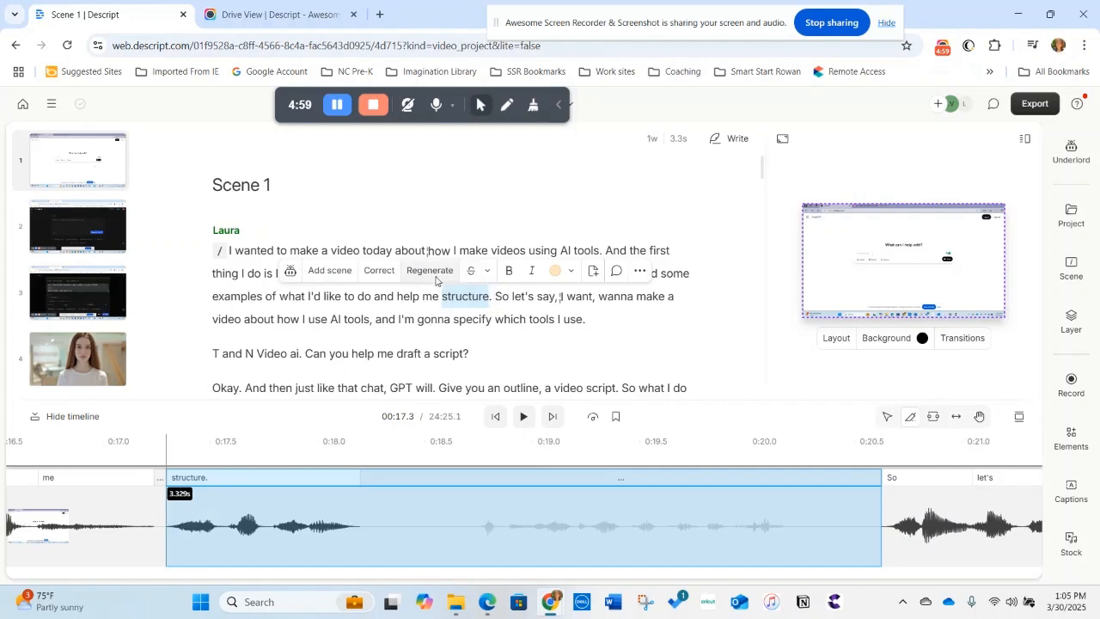
{"action": "left_click", "coordinate": [379, 271]}
{"action": "left_click", "coordinate": [399, 266]}
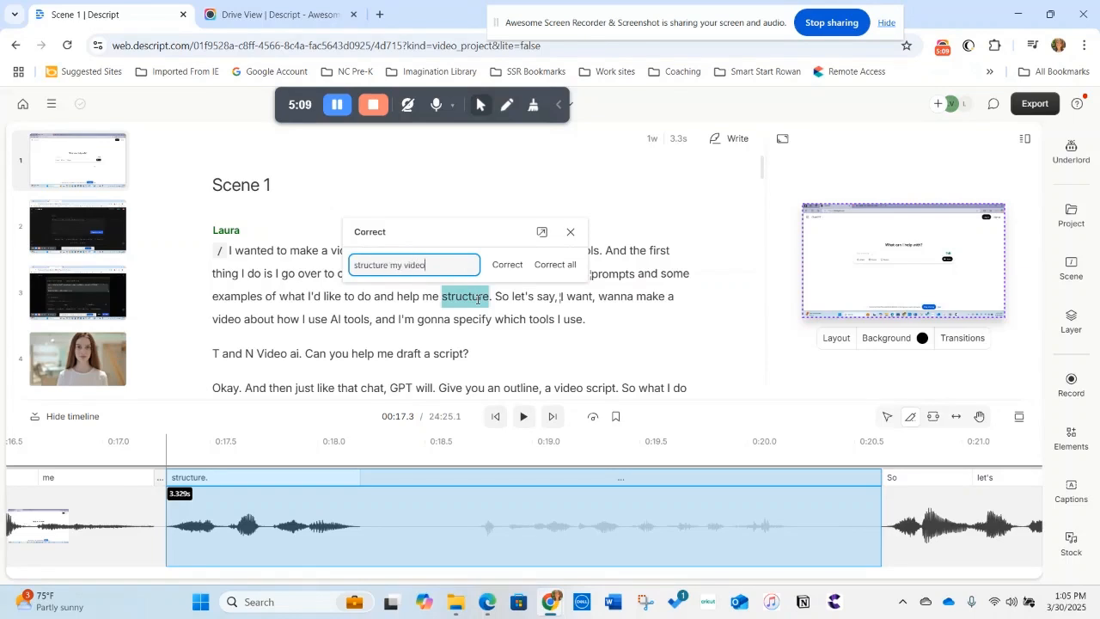
{"action": "left_click", "coordinate": [508, 267]}
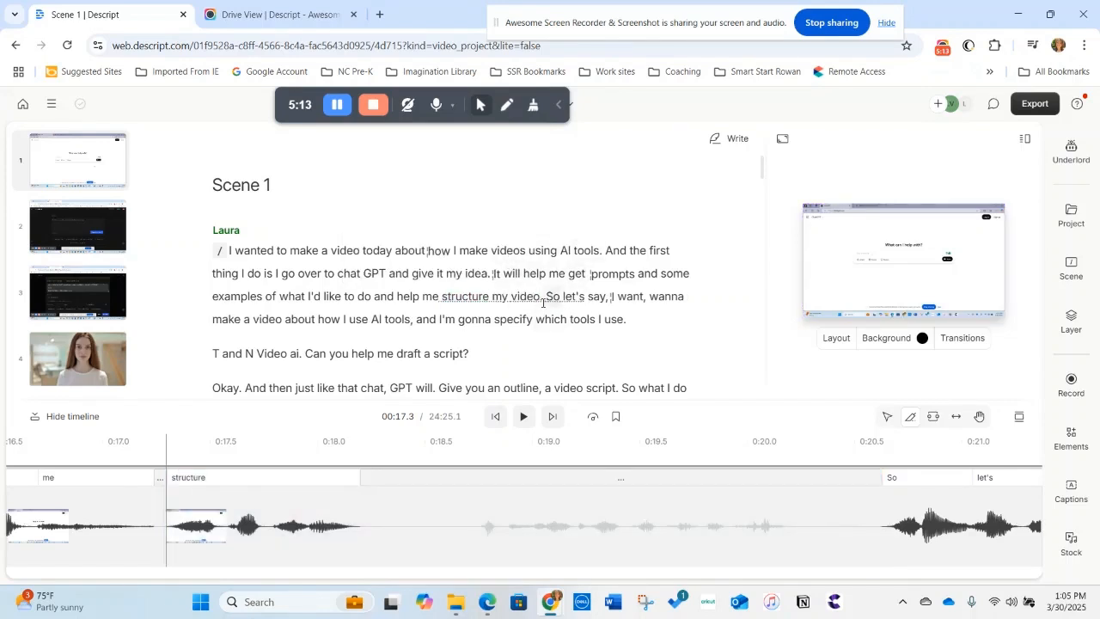
Play back the passage from "and help me structure" up to "my video" to check the corrected wording.
{"action": "left_click_drag", "start_coordinate": [536, 296], "coordinate": [492, 295]}
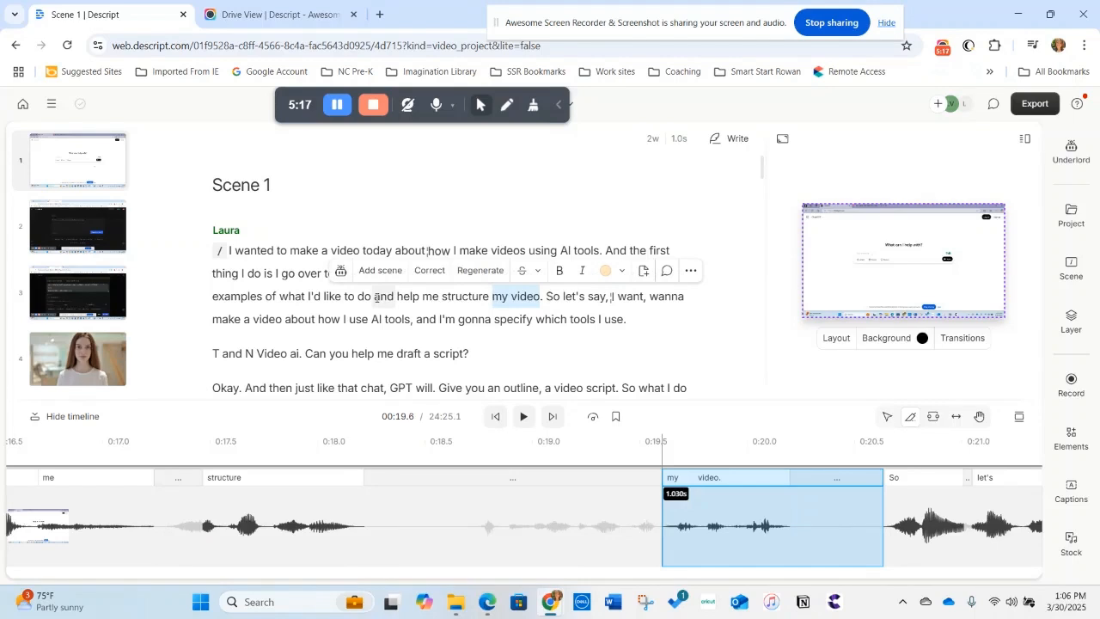
{"action": "left_click", "coordinate": [376, 297]}
{"action": "left_click", "coordinate": [521, 418]}
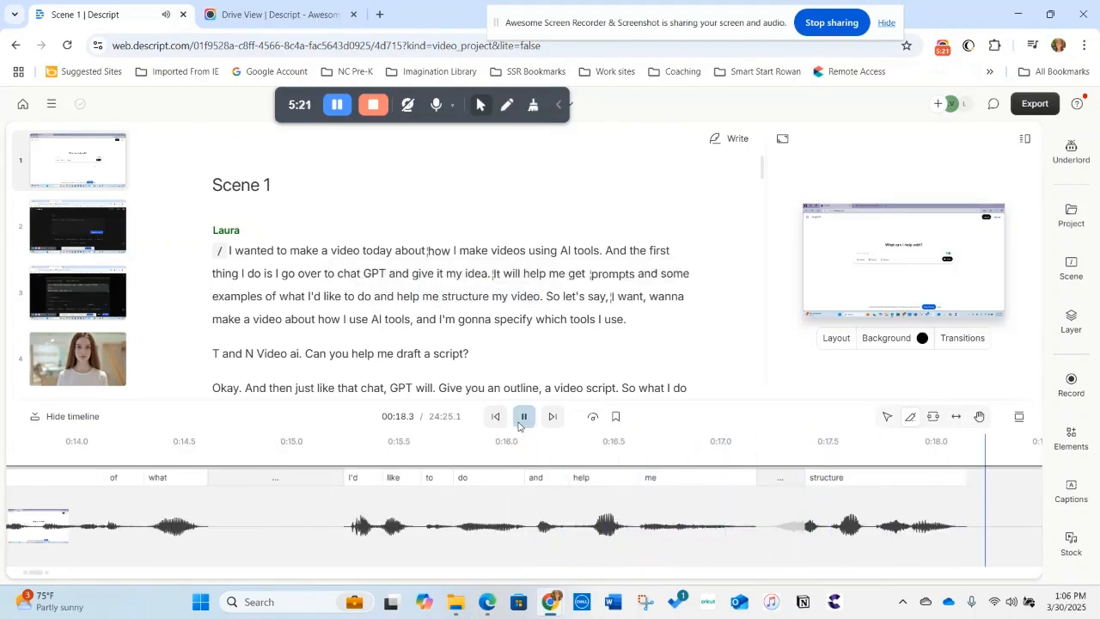
{"action": "left_click", "coordinate": [520, 418]}
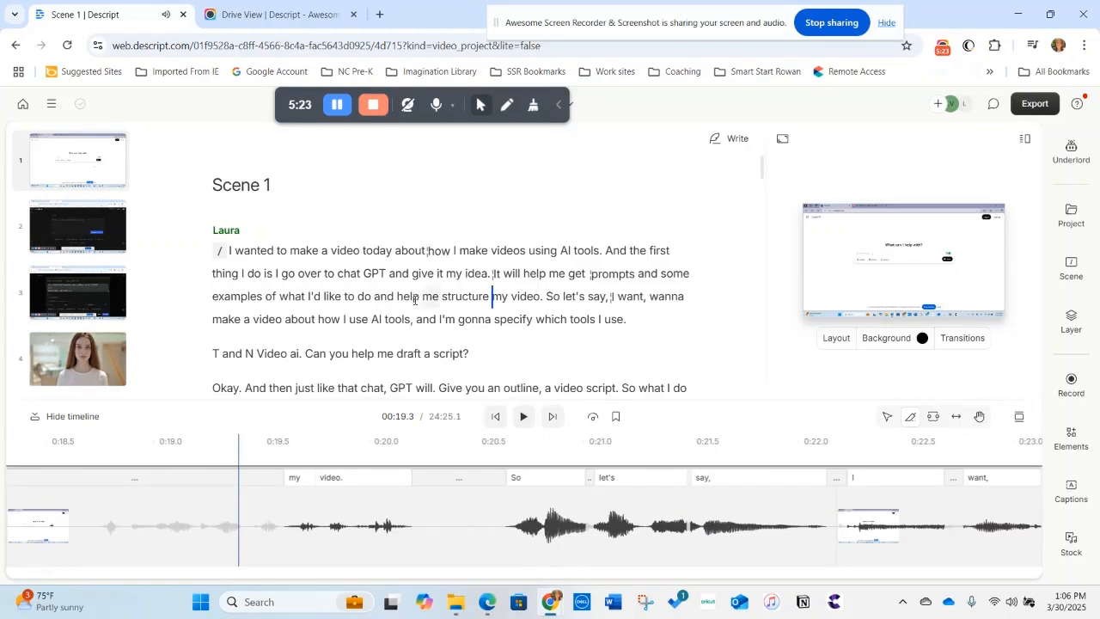
Regenerate the speech for the words "my video" after "structure" in the script.
{"action": "left_click", "coordinate": [490, 297]}
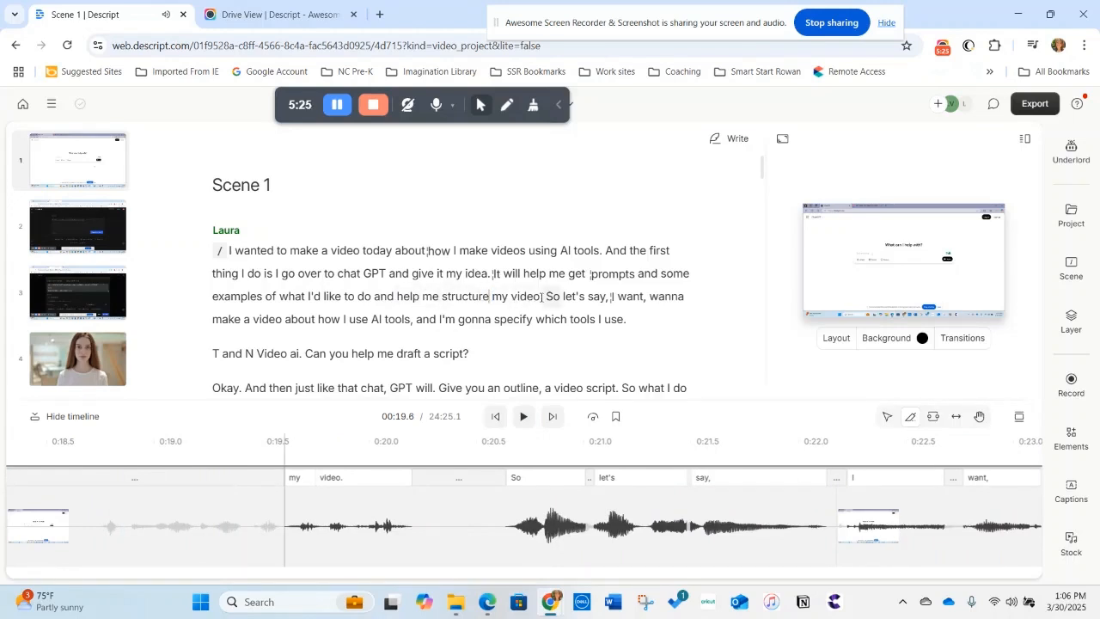
{"action": "left_click_drag", "start_coordinate": [535, 297], "coordinate": [497, 298]}
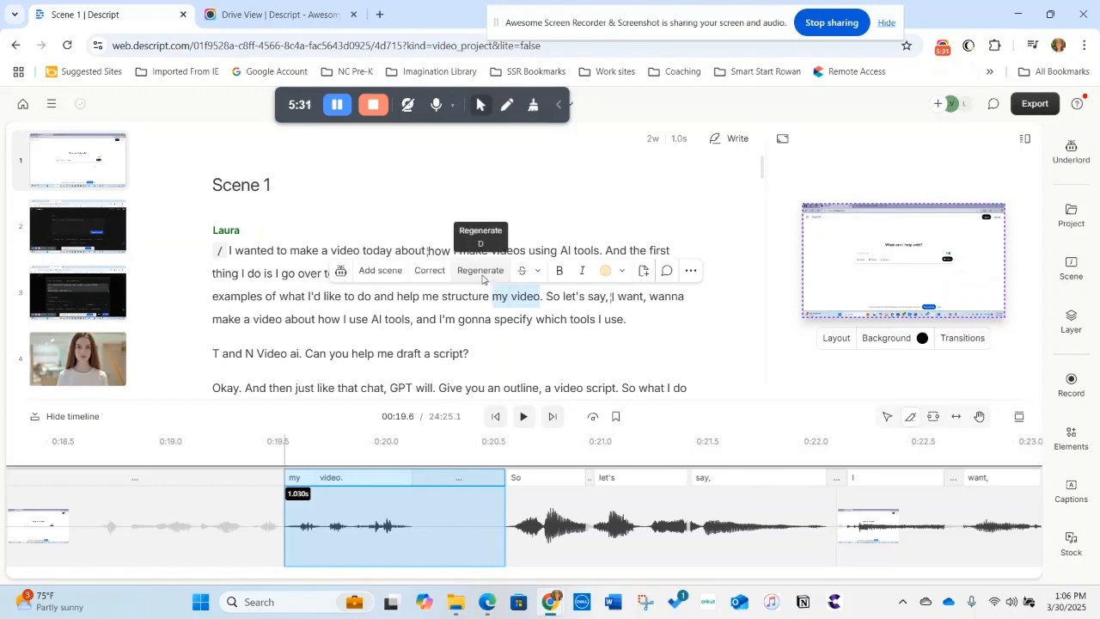
{"action": "left_click", "coordinate": [482, 273]}
{"action": "left_click", "coordinate": [646, 365]}
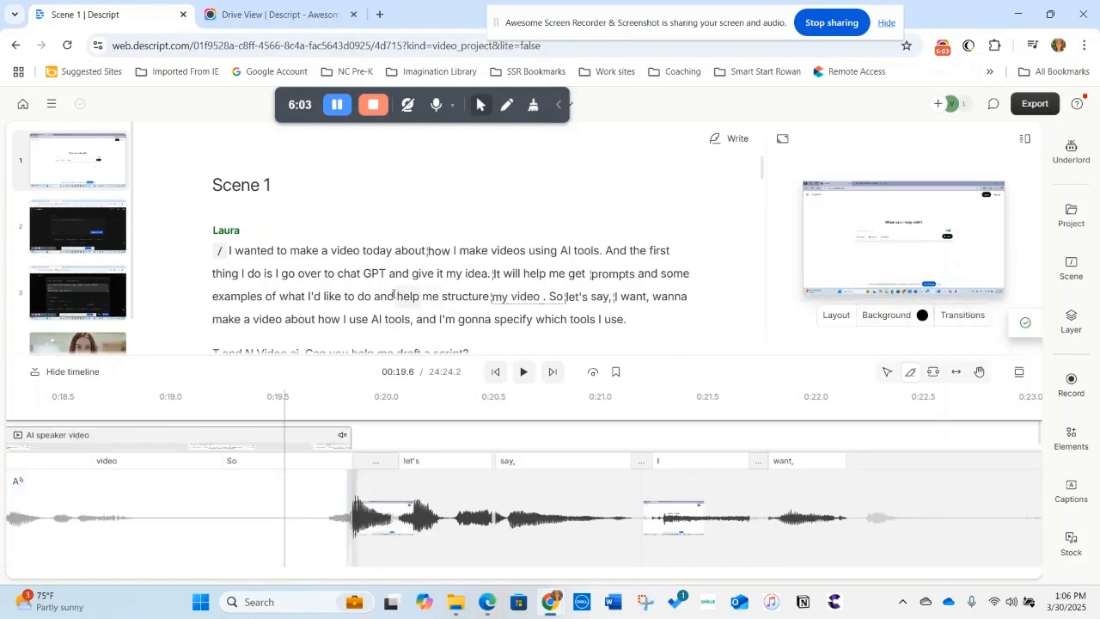
Play back from "like to do and help me structure" through the regenerated "my video" to check how it sounds.
{"action": "left_click", "coordinate": [394, 296]}
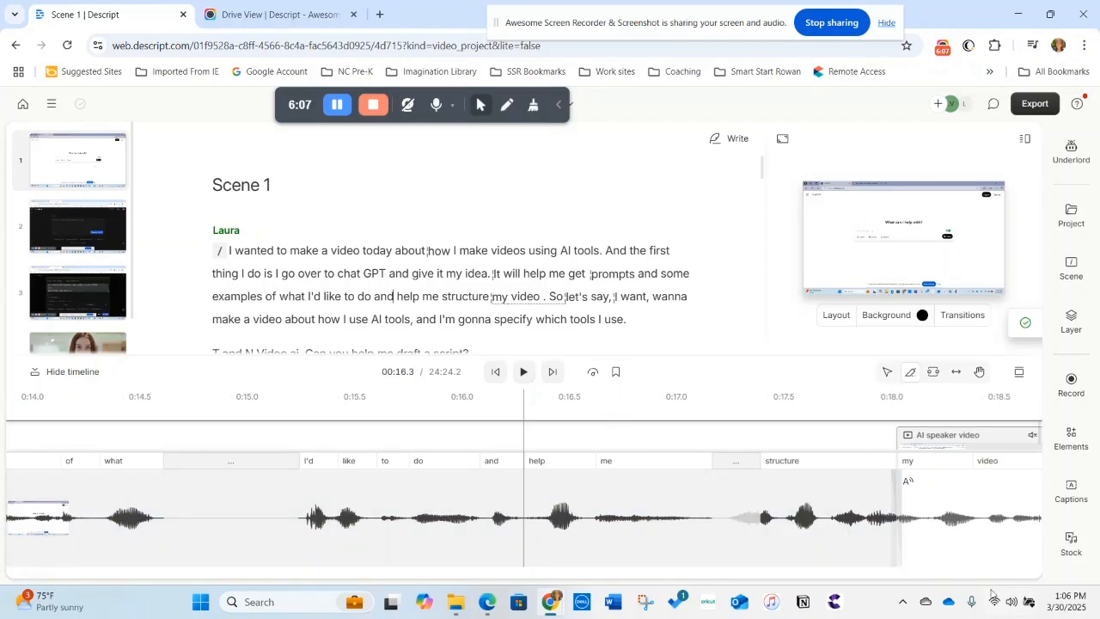
{"action": "left_click", "coordinate": [1011, 609]}
{"action": "left_click", "coordinate": [705, 325]}
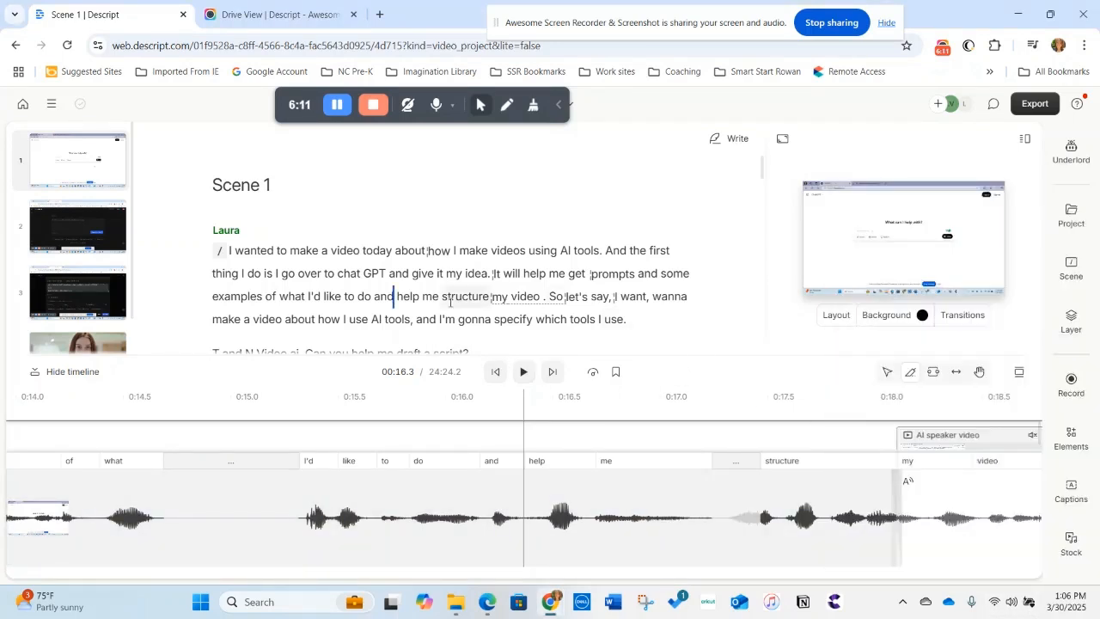
{"action": "left_click", "coordinate": [375, 295]}
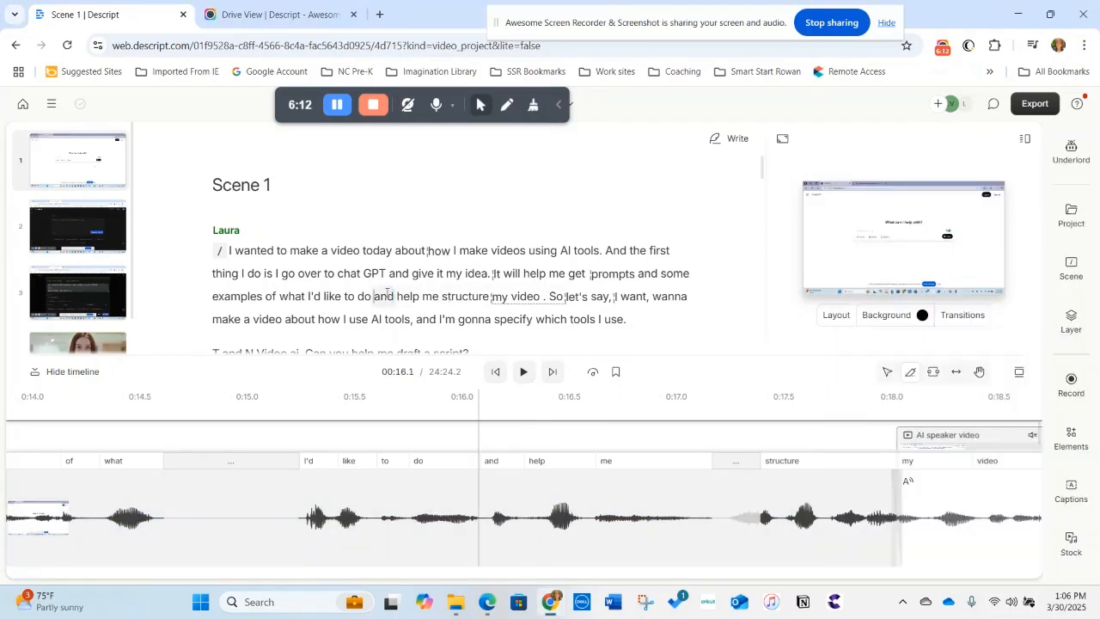
{"action": "left_click", "coordinate": [336, 296]}
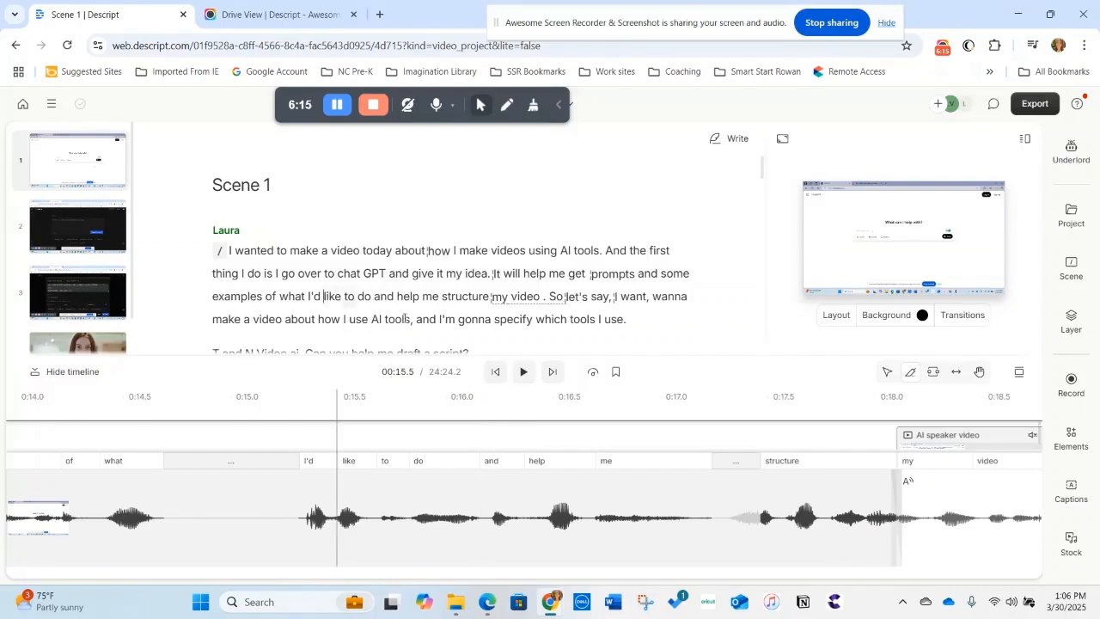
{"action": "left_click", "coordinate": [524, 372]}
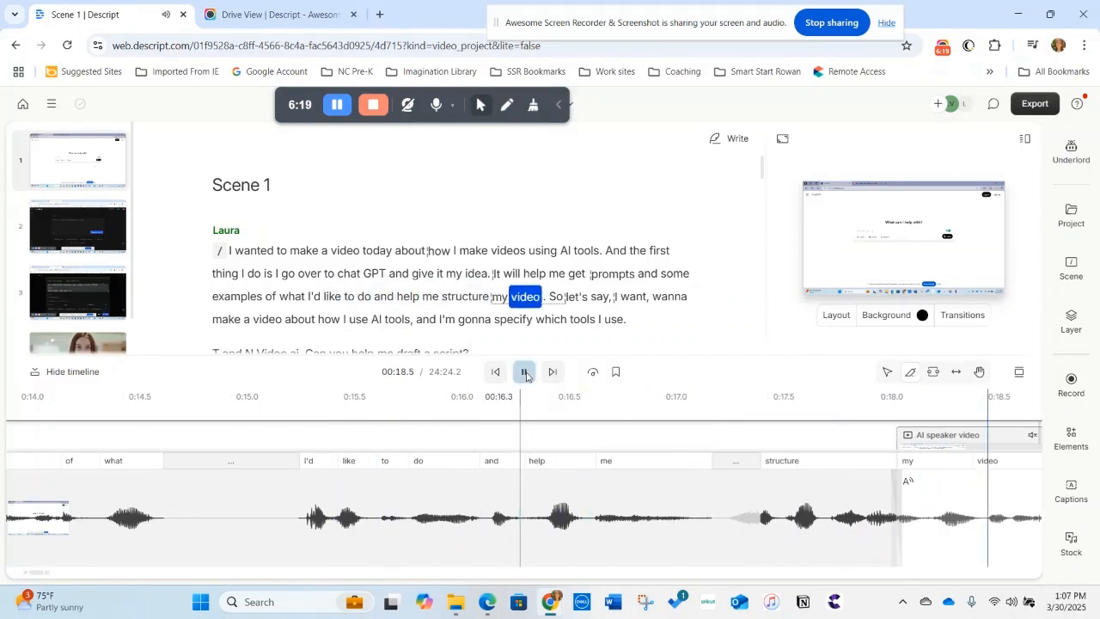
{"action": "left_click", "coordinate": [525, 373]}
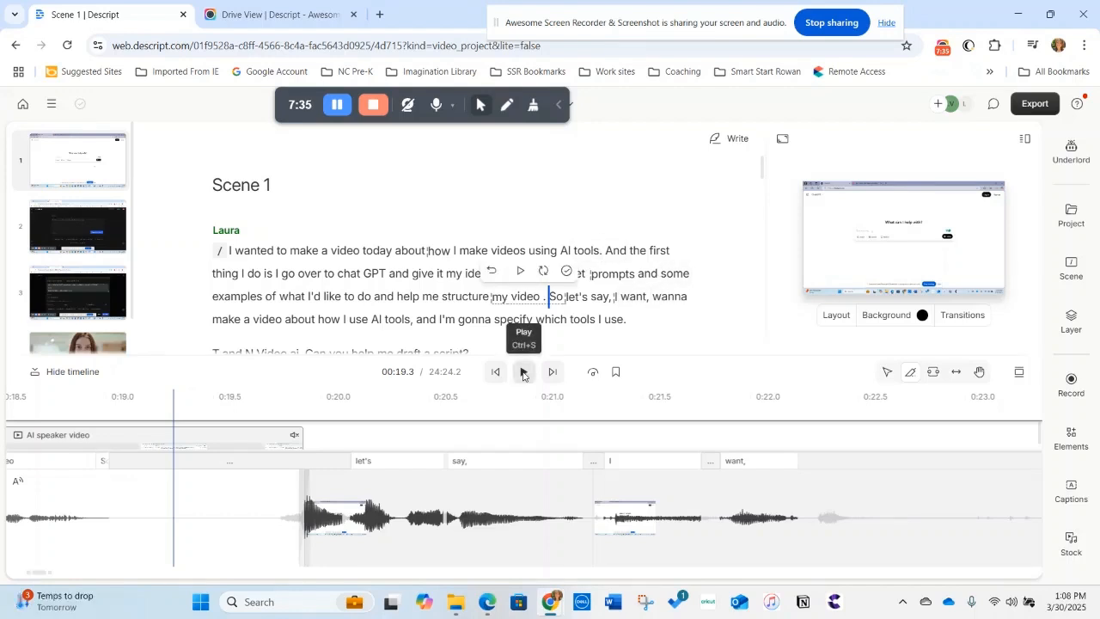
Play on through "I want," and delete the word "wanna" before "make" in the script.
{"action": "left_click", "coordinate": [523, 372]}
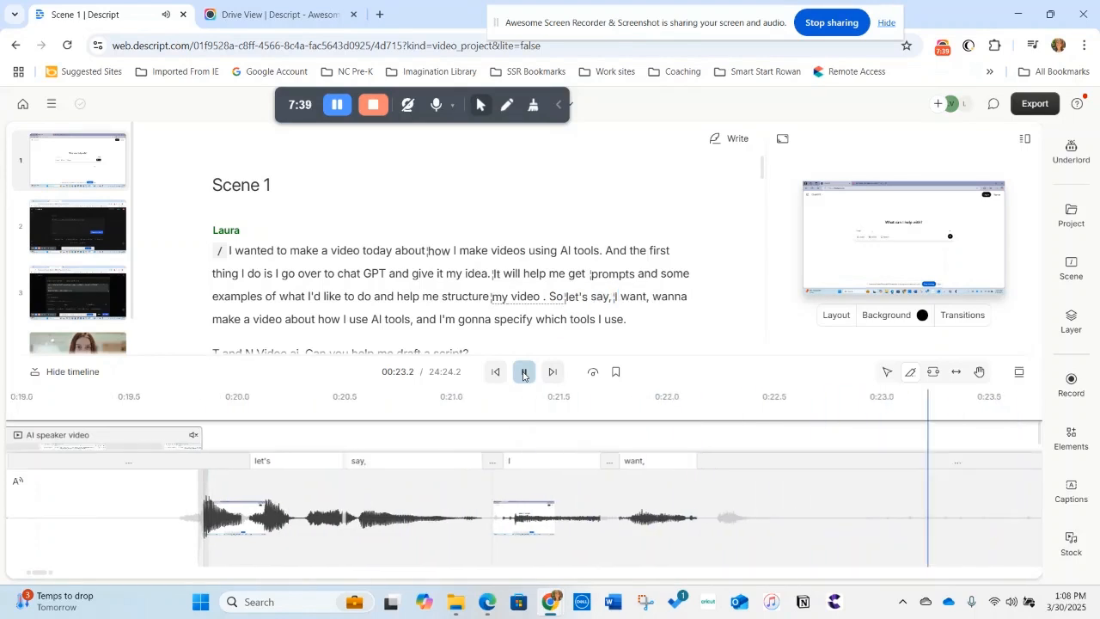
{"action": "left_click", "coordinate": [523, 372]}
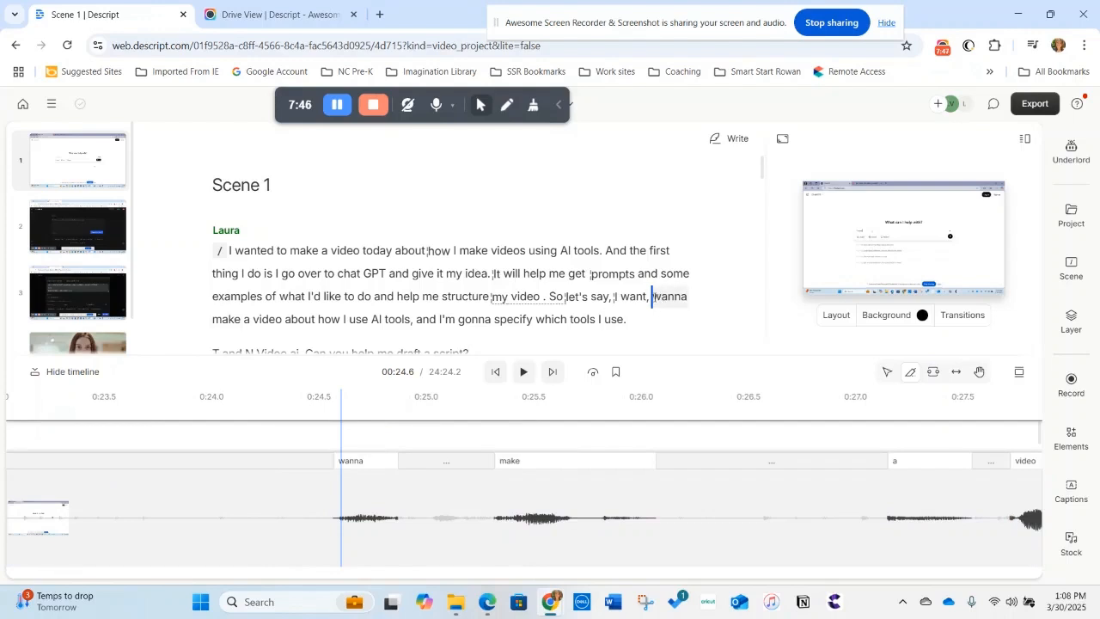
{"action": "left_click_drag", "start_coordinate": [652, 297], "coordinate": [692, 299]}
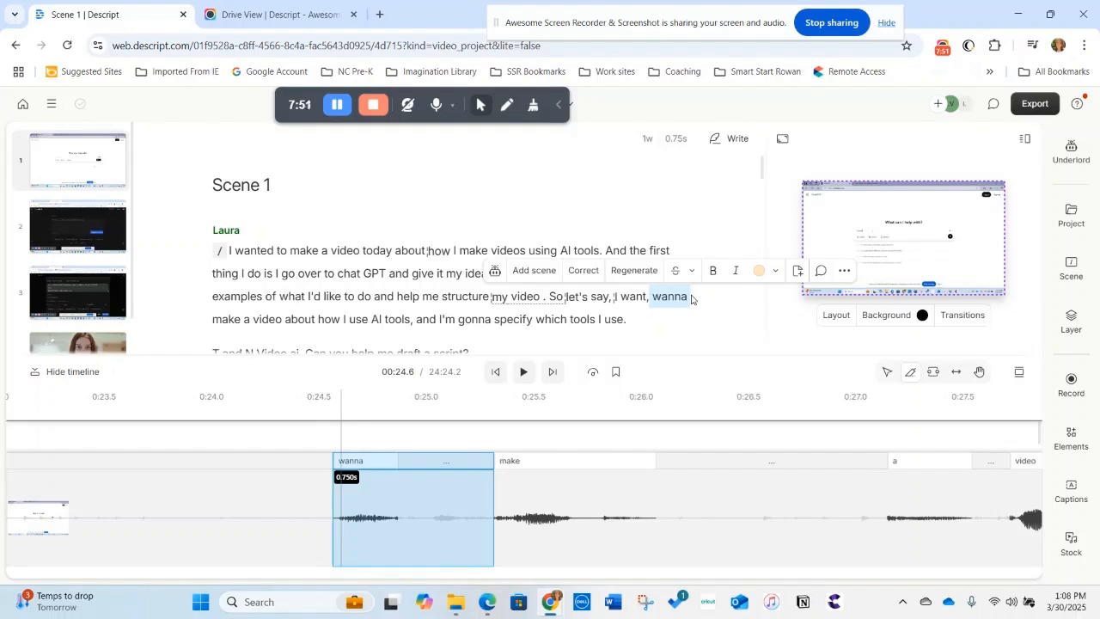
{"action": "right_click", "coordinate": [677, 307]}
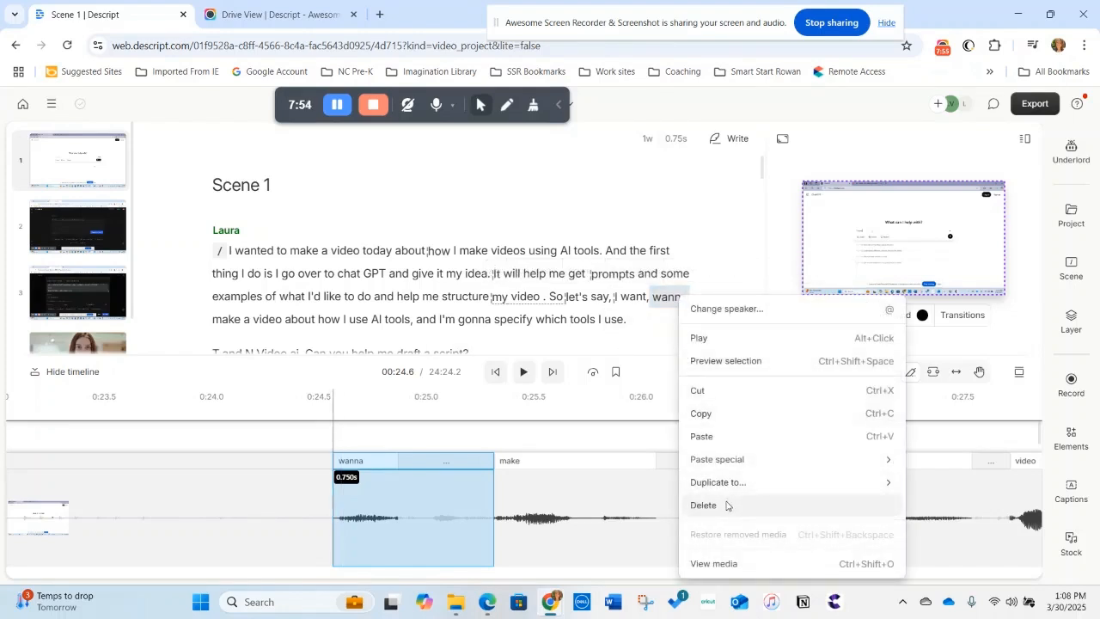
{"action": "left_click", "coordinate": [721, 507]}
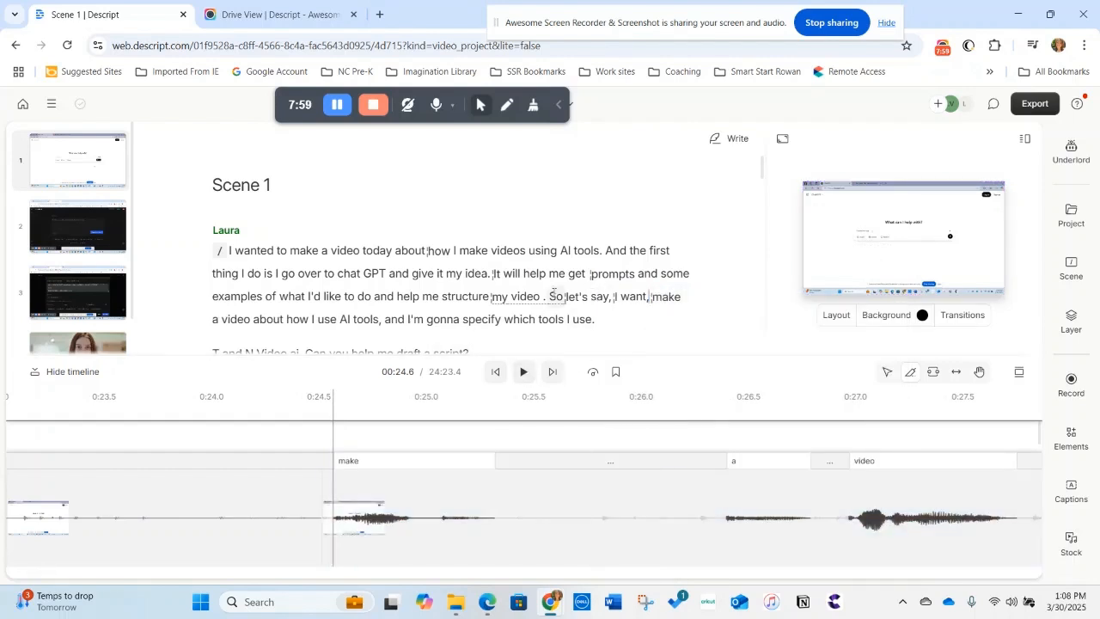
Split the regenerated audio clip between "my" and "video" on the timeline, and play back from "help me structure".
{"action": "left_click", "coordinate": [556, 297]}
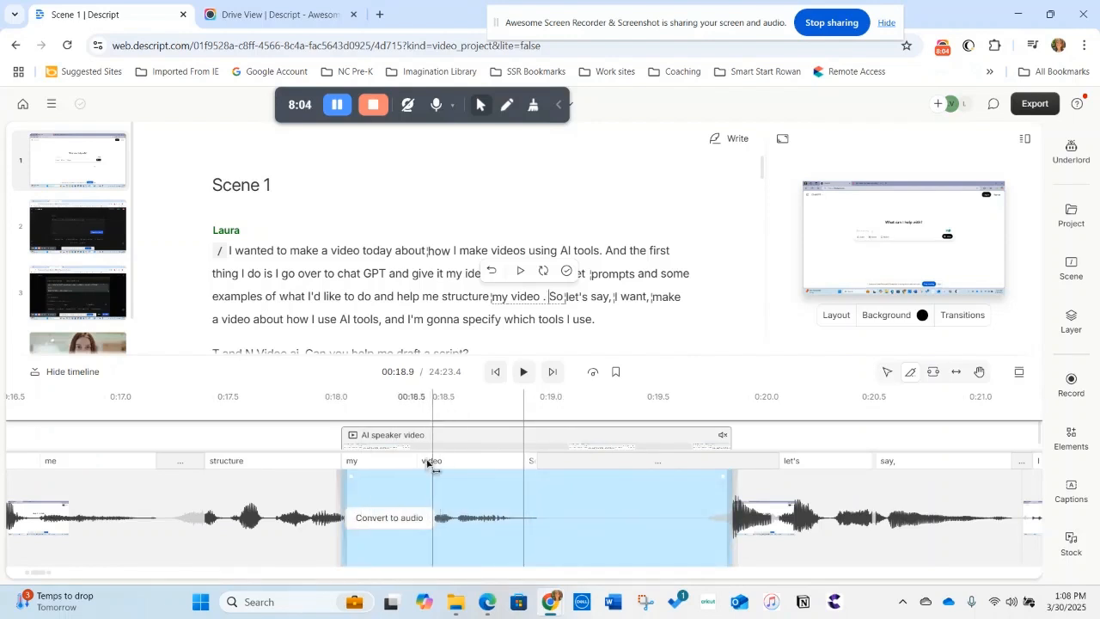
{"action": "left_click", "coordinate": [392, 534]}
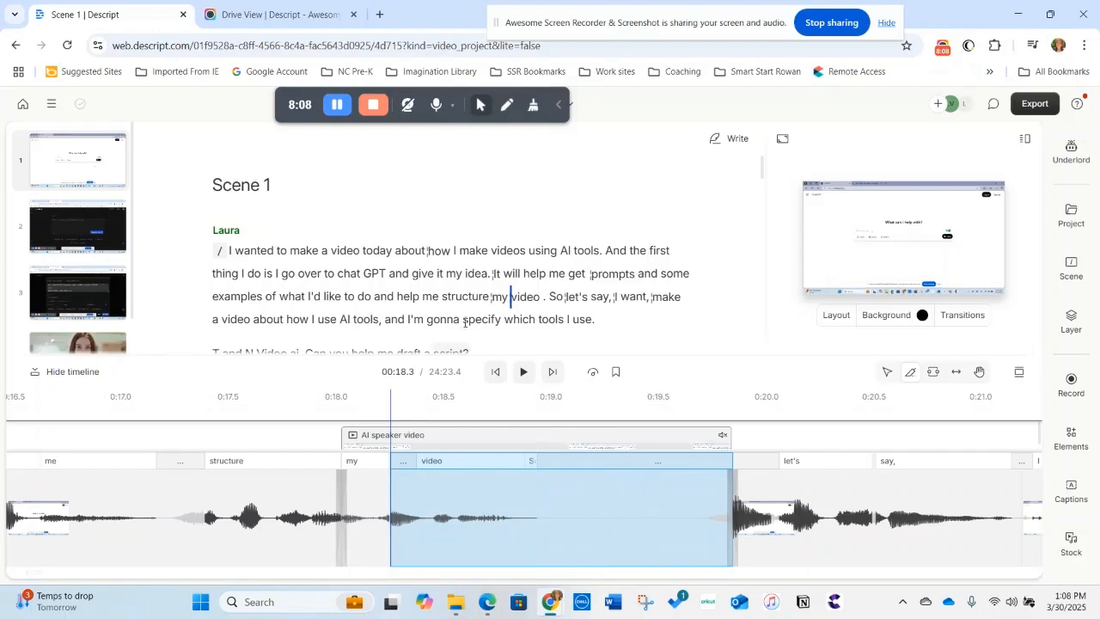
{"action": "left_click", "coordinate": [400, 283]}
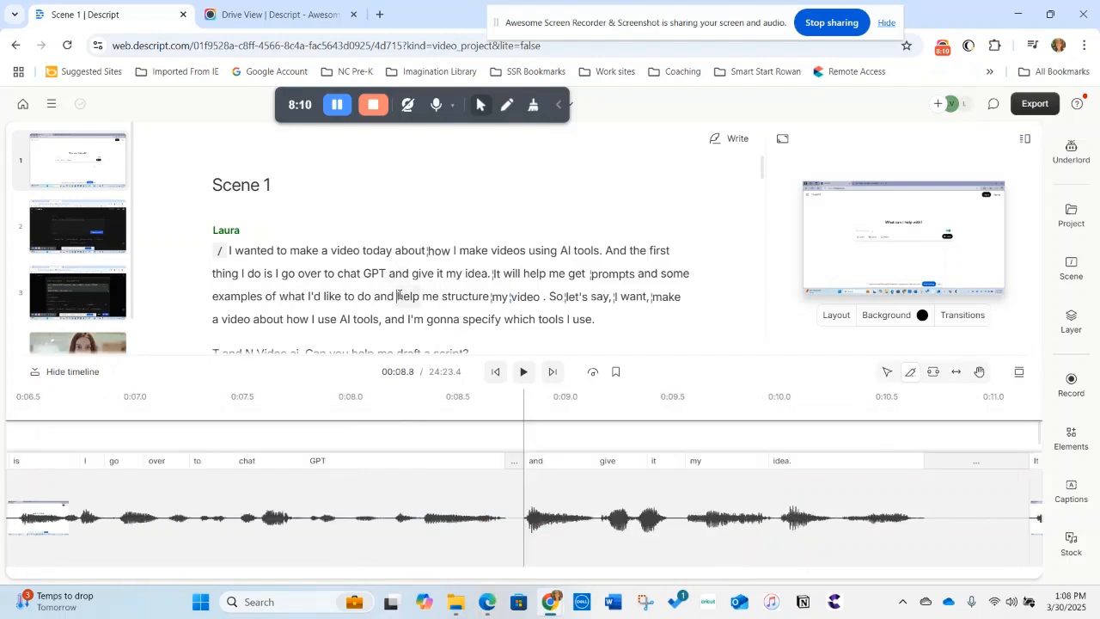
{"action": "left_click", "coordinate": [397, 296]}
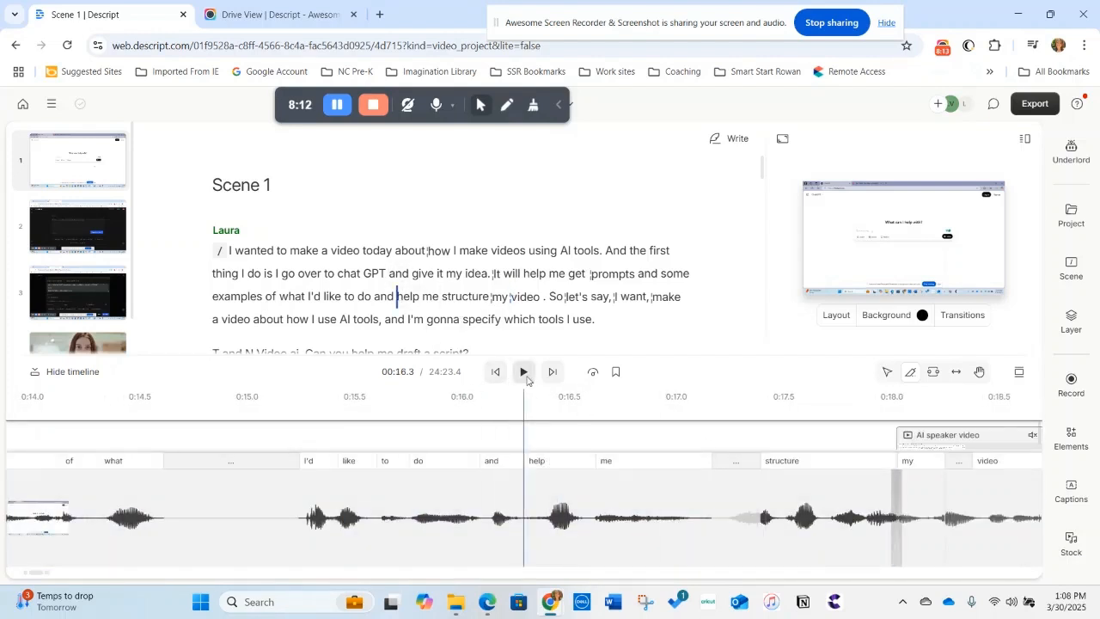
{"action": "left_click", "coordinate": [526, 375]}
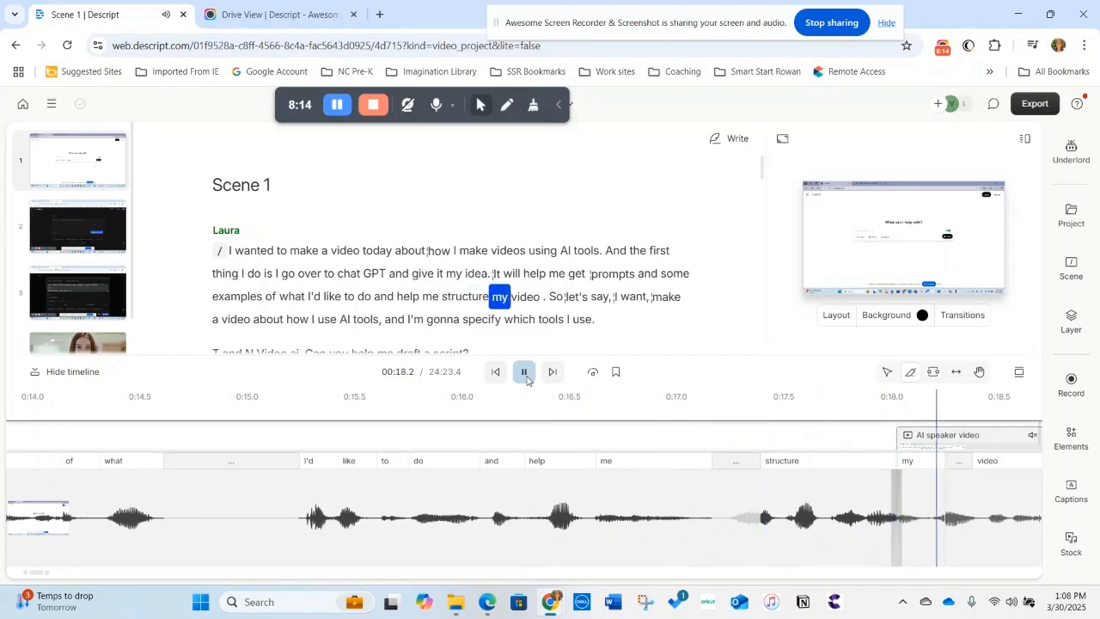
{"action": "left_click", "coordinate": [526, 380]}
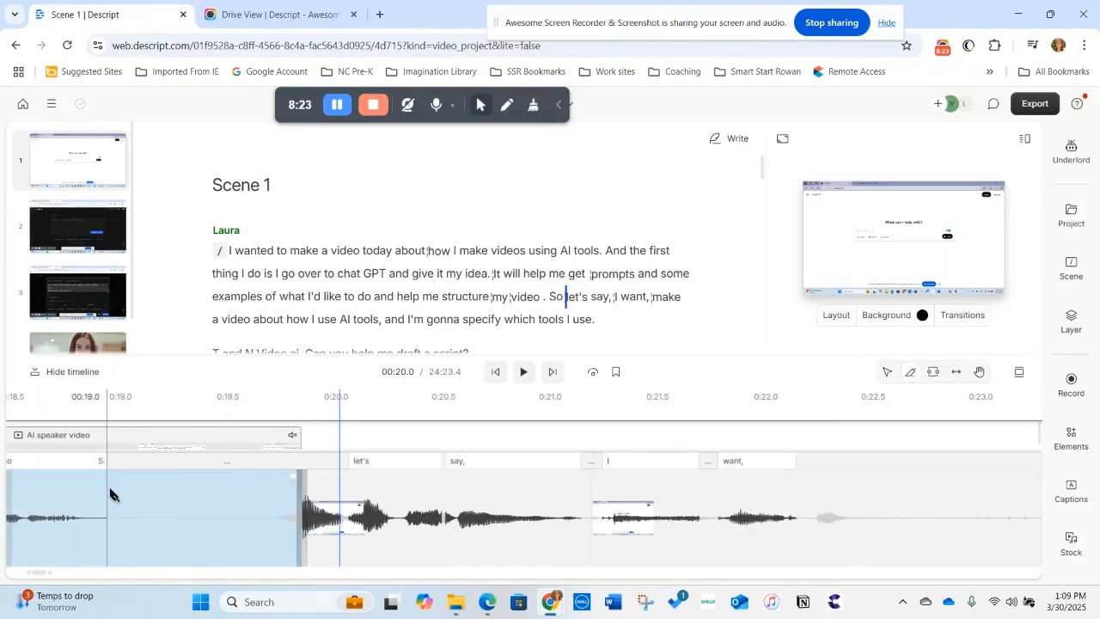
Split off and delete the pause between "So" and "let's" on the timeline, and play back from "structure".
{"action": "right_click", "coordinate": [160, 516]}
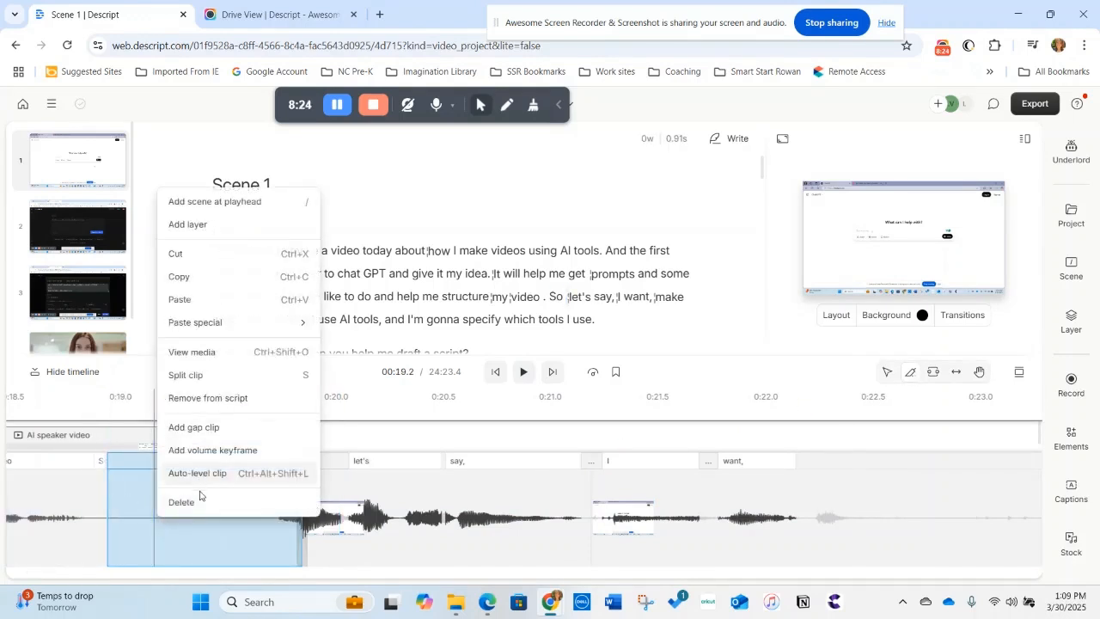
{"action": "left_click", "coordinate": [194, 502]}
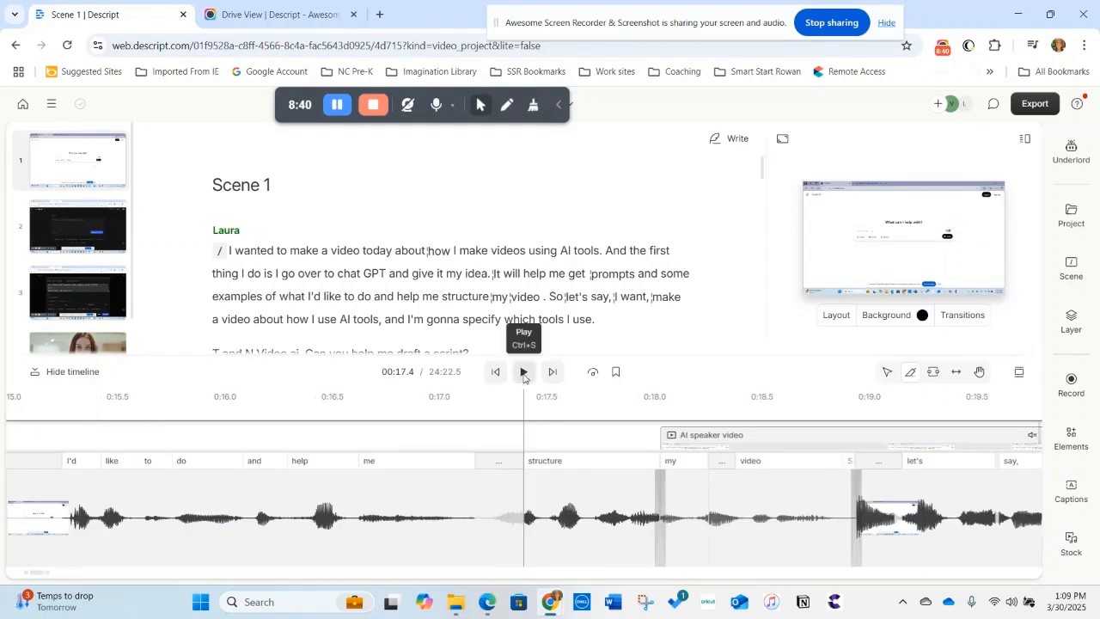
{"action": "left_click", "coordinate": [525, 372]}
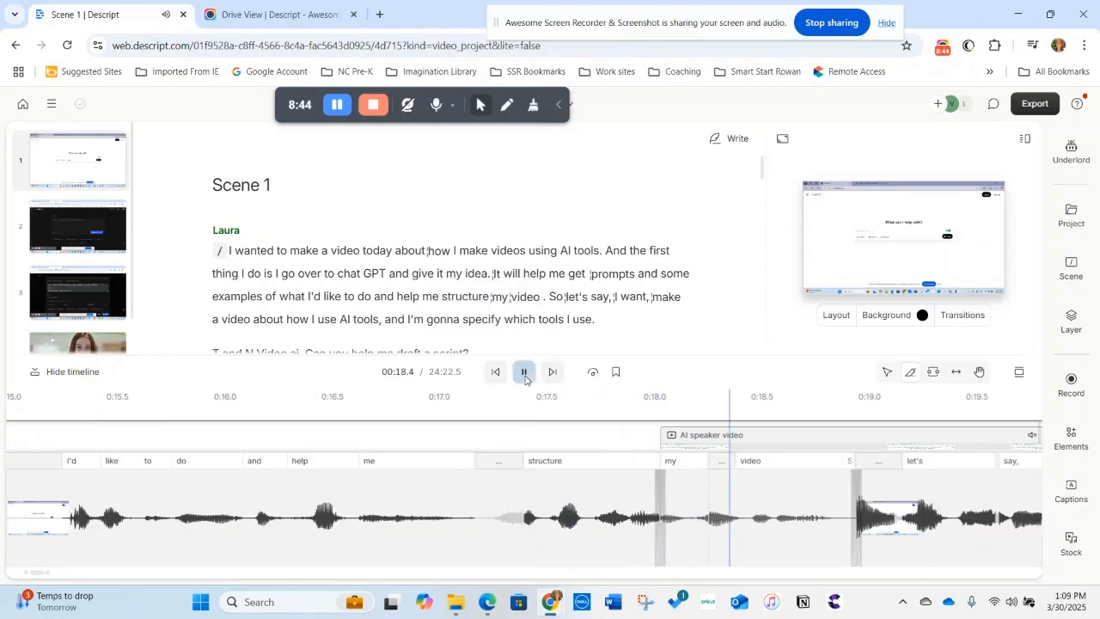
{"action": "left_click", "coordinate": [524, 372]}
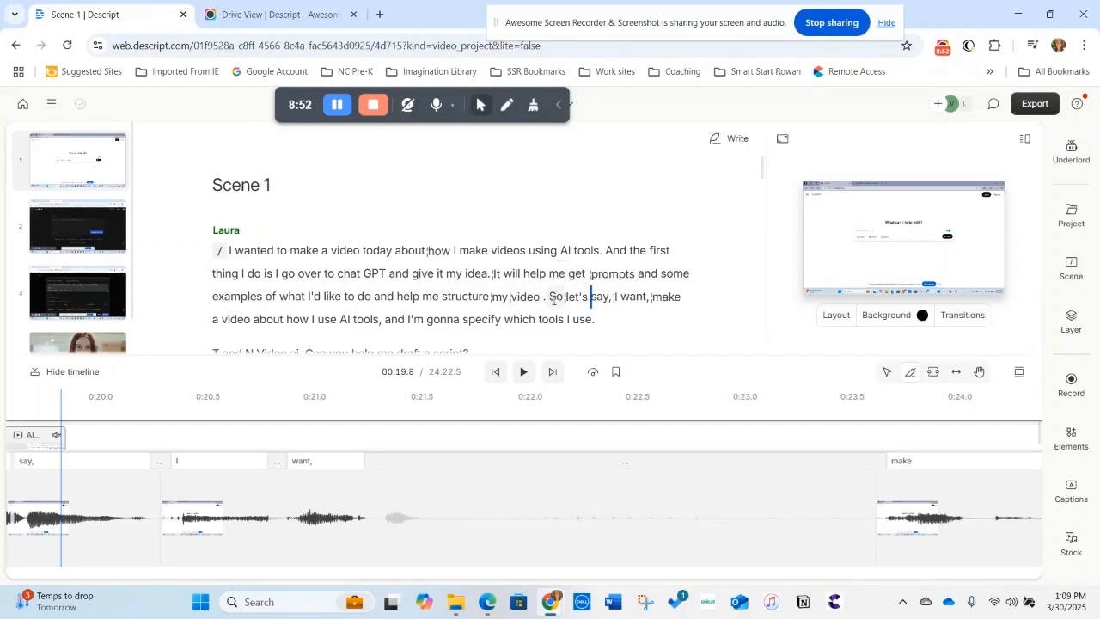
Delete the word "So" before "let's say" in the script, and play back the passage from "my video".
{"action": "left_click", "coordinate": [549, 296]}
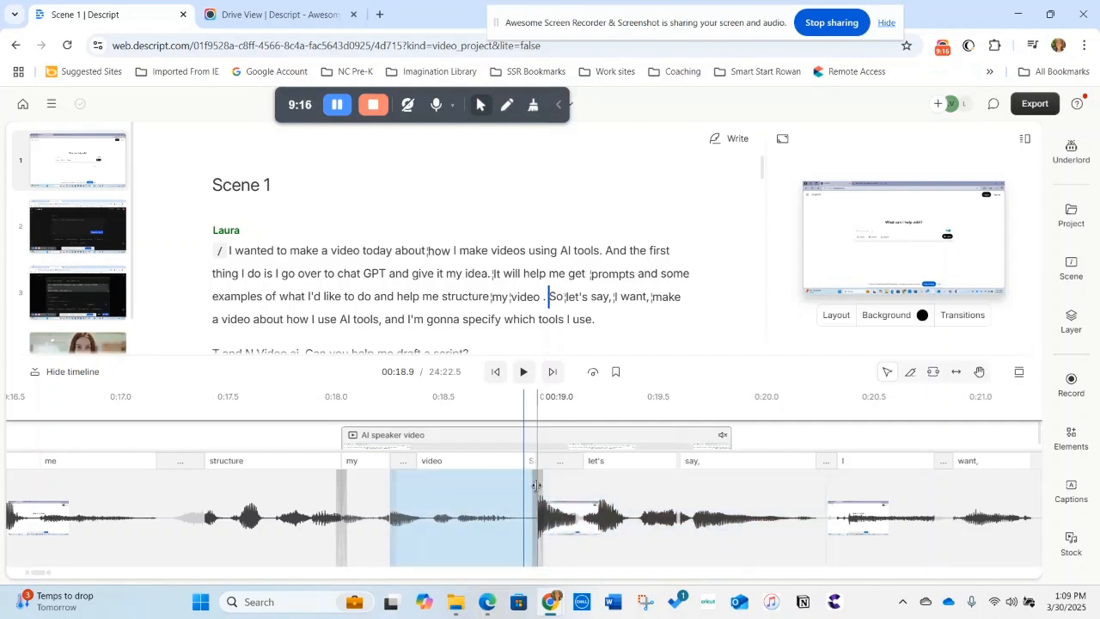
{"action": "left_click", "coordinate": [542, 490]}
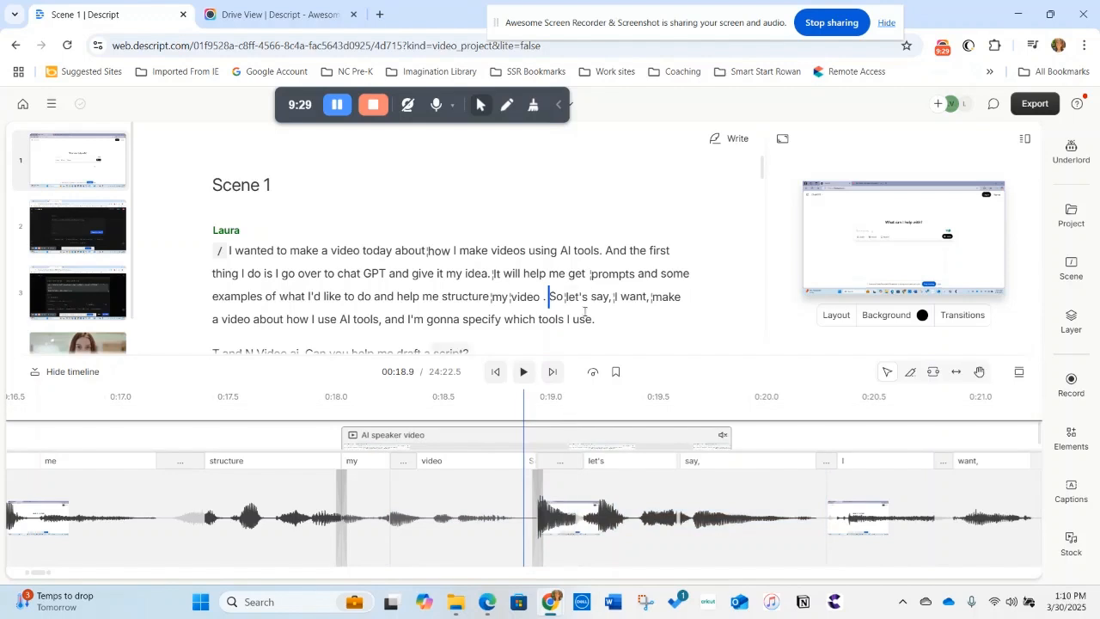
{"action": "double_click", "coordinate": [557, 296]}
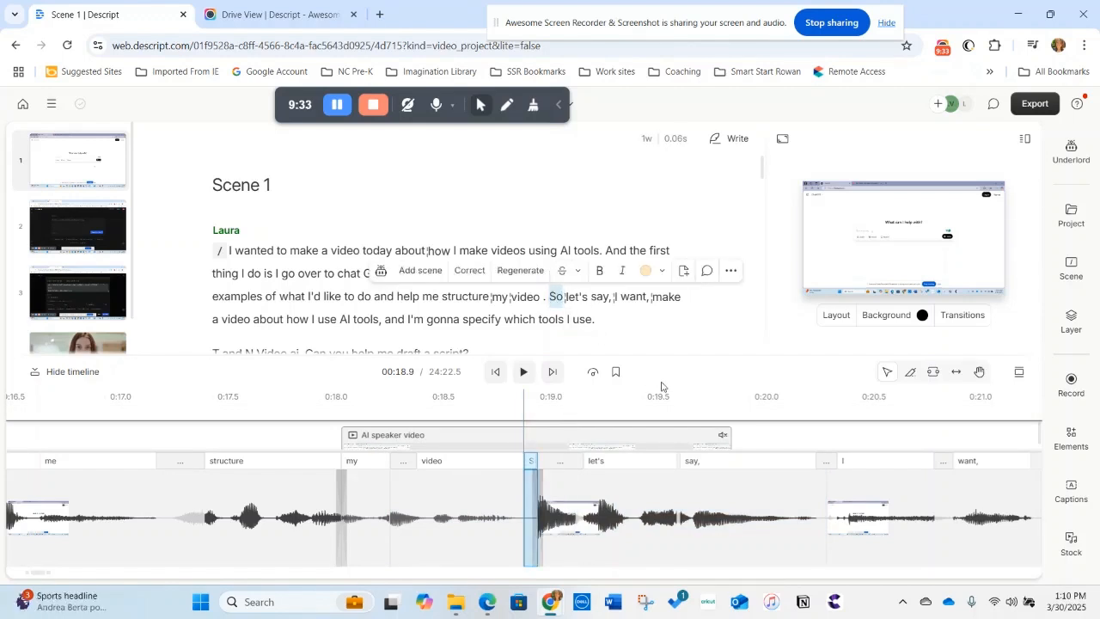
{"action": "key", "text": "BackSpace"}
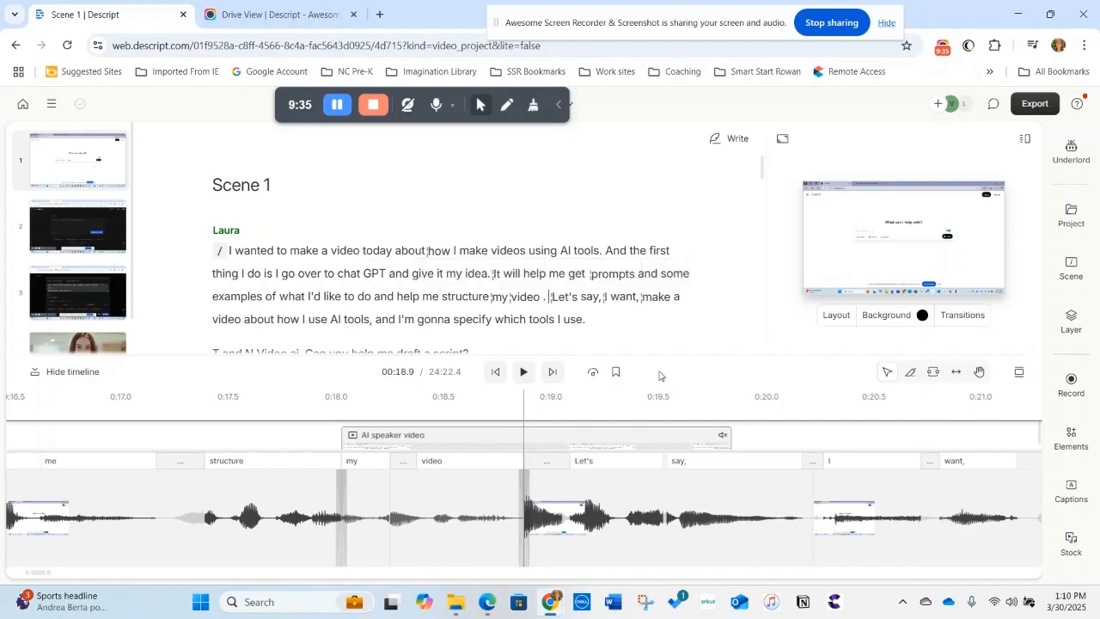
{"action": "left_click", "coordinate": [503, 296]}
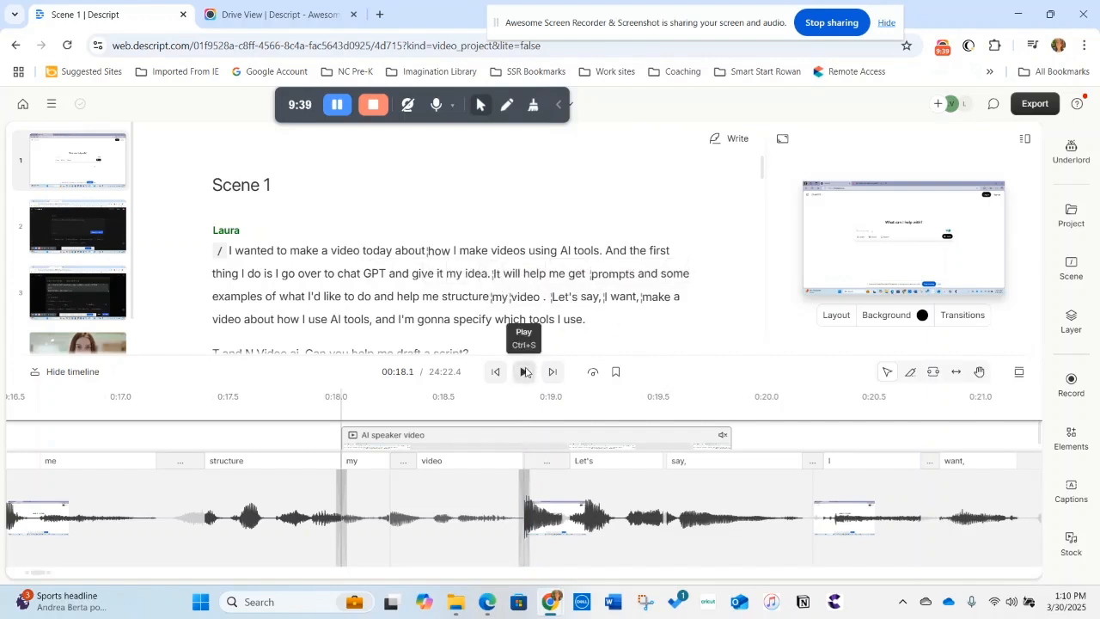
{"action": "left_click", "coordinate": [525, 372]}
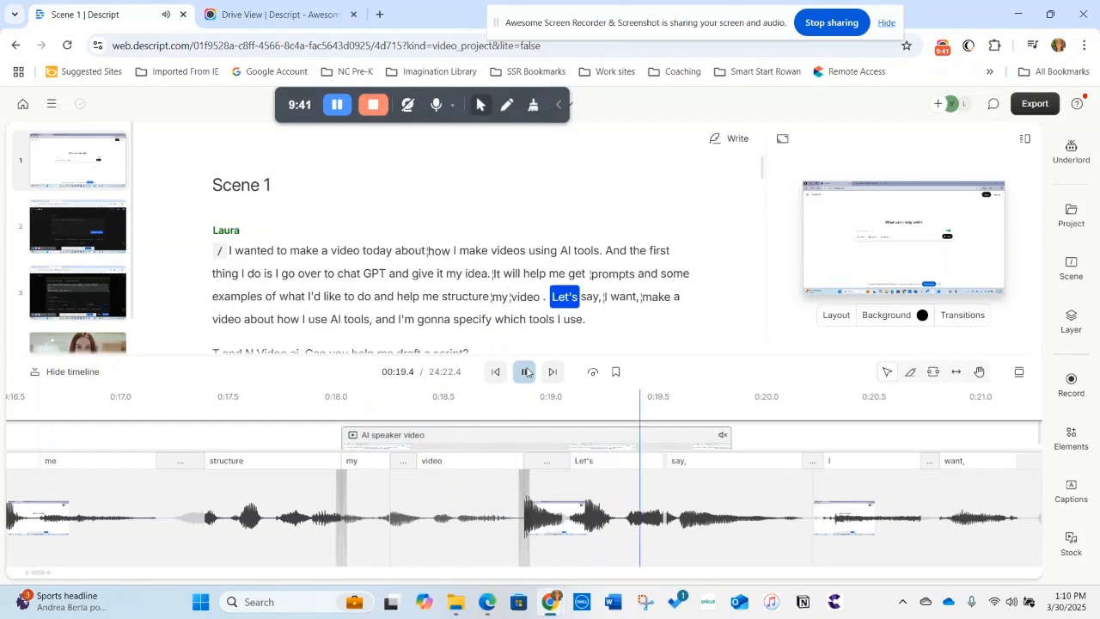
{"action": "left_click", "coordinate": [526, 371]}
Split off and delete the short piece before "Let's" on the timeline, and play back from "Let's say" past "I want".
{"action": "left_click", "coordinate": [469, 475]}
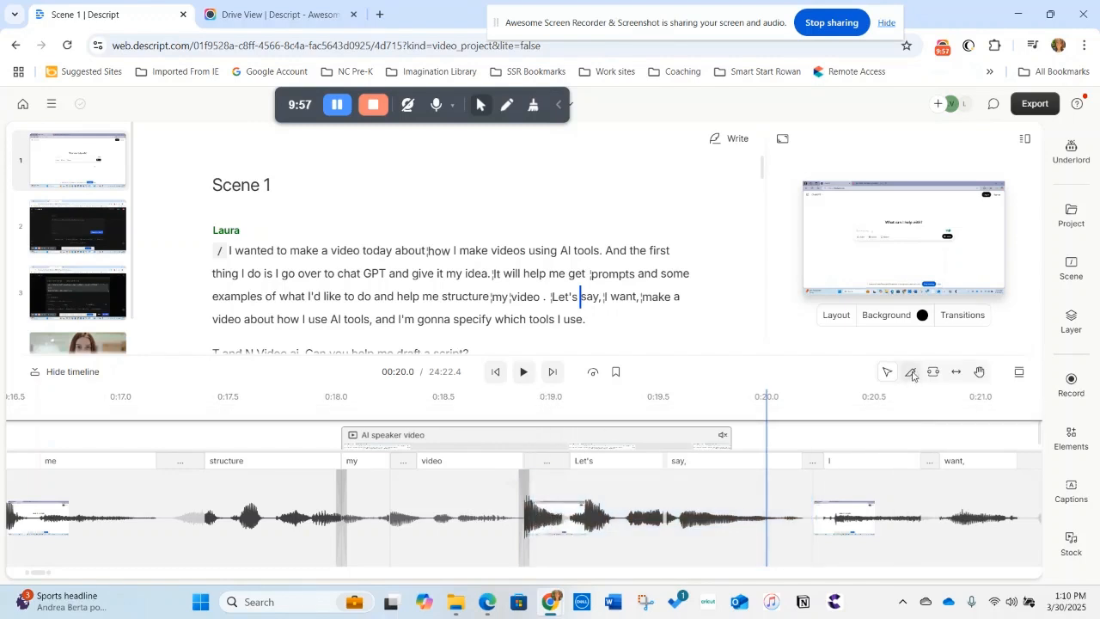
{"action": "left_click", "coordinate": [570, 484]}
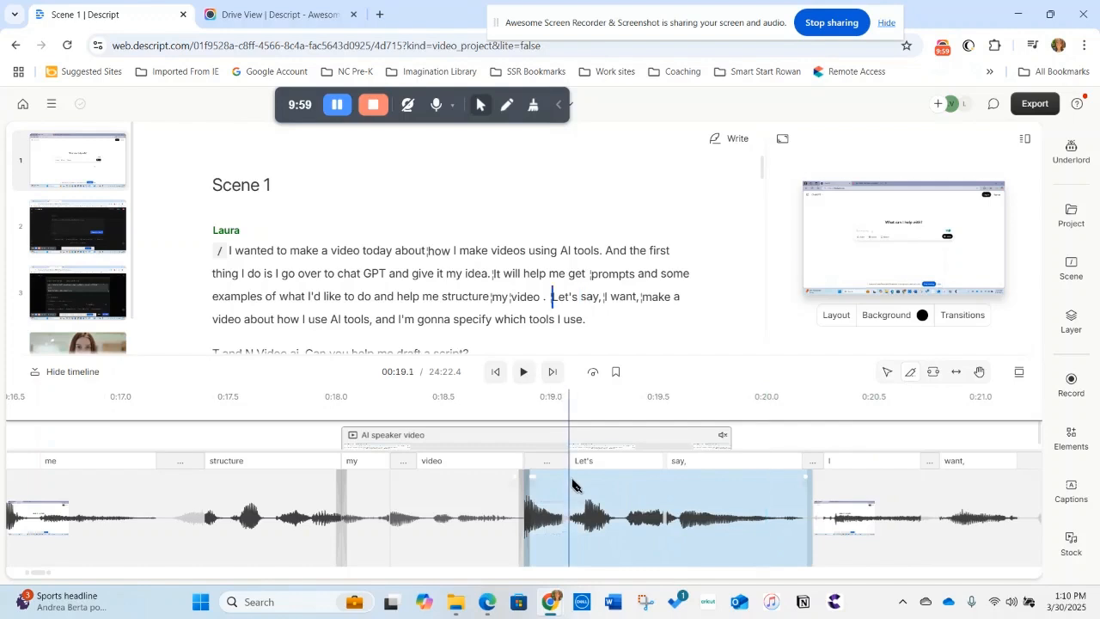
{"action": "left_click", "coordinate": [573, 485]}
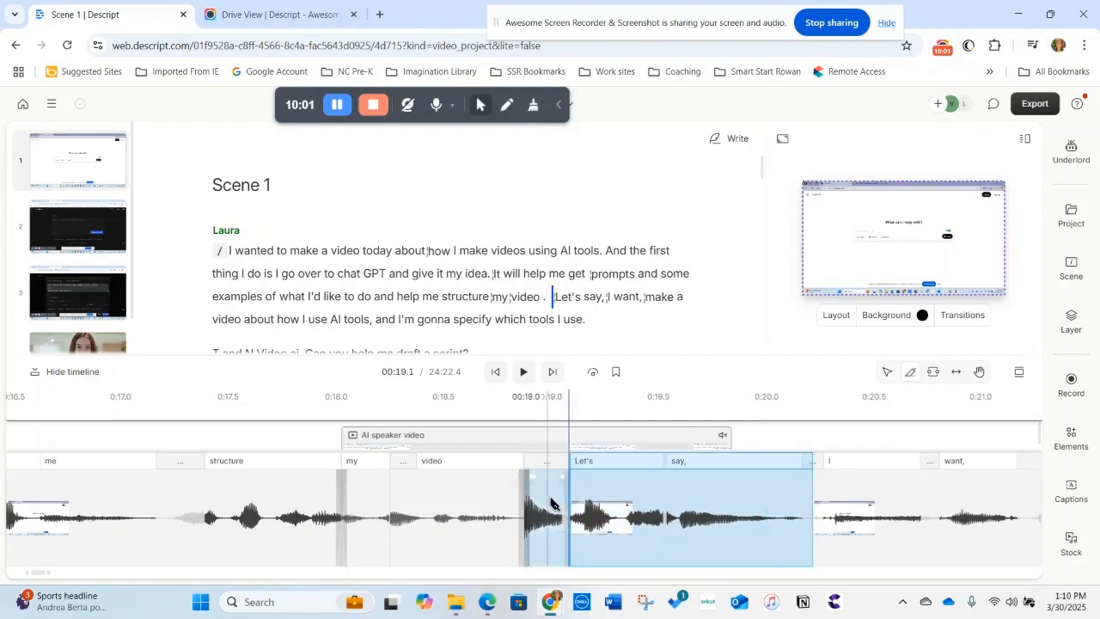
{"action": "right_click", "coordinate": [547, 505]}
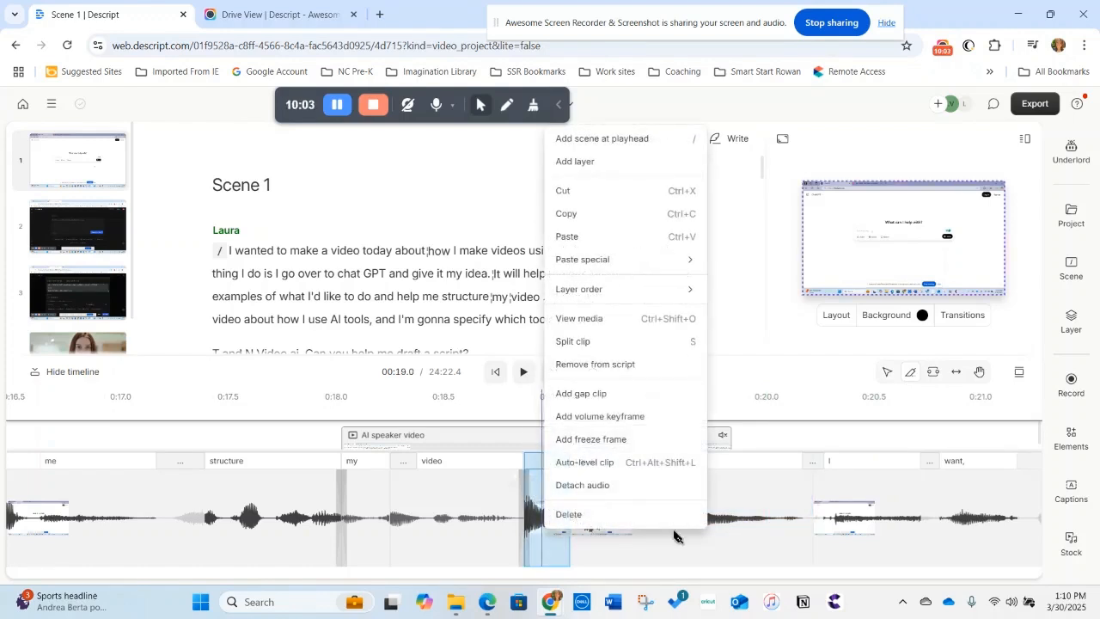
{"action": "left_click", "coordinate": [567, 514]}
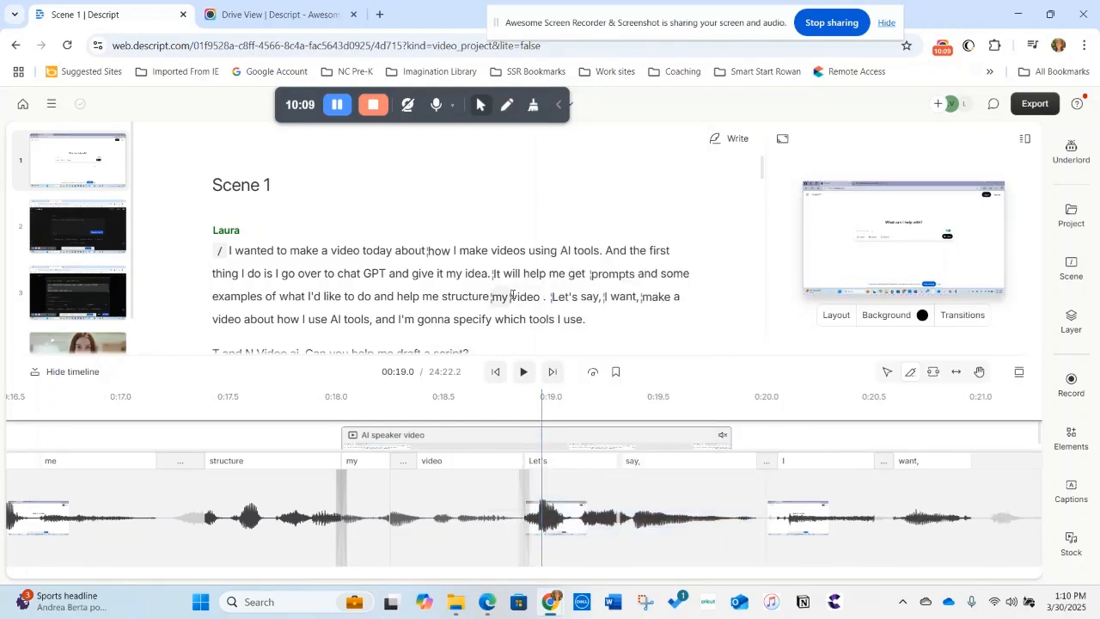
{"action": "left_click", "coordinate": [524, 373]}
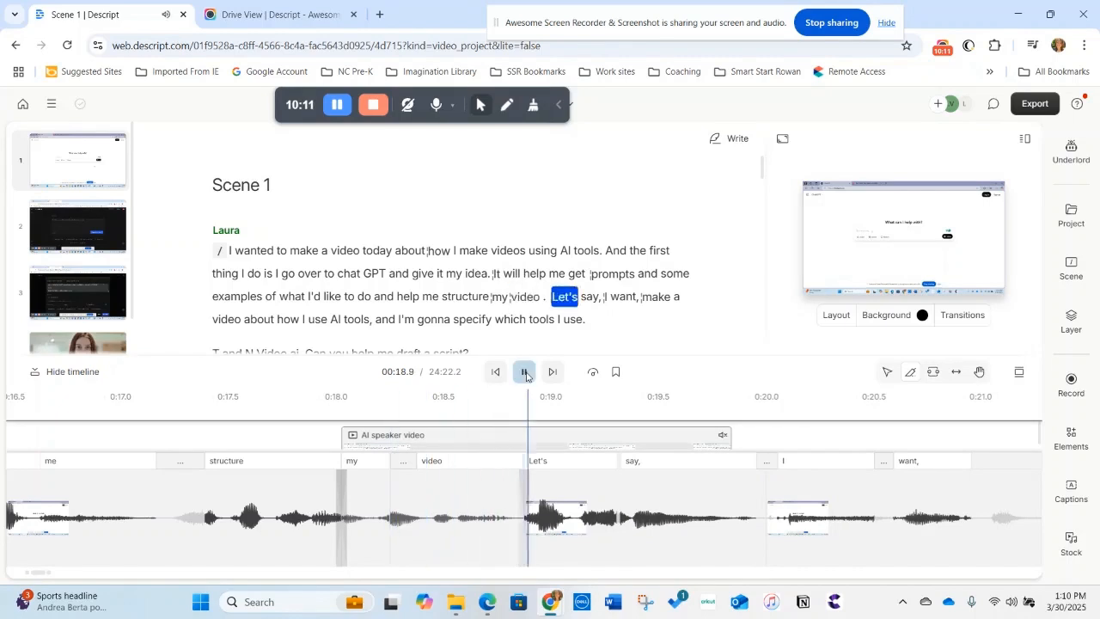
{"action": "left_click", "coordinate": [525, 373]}
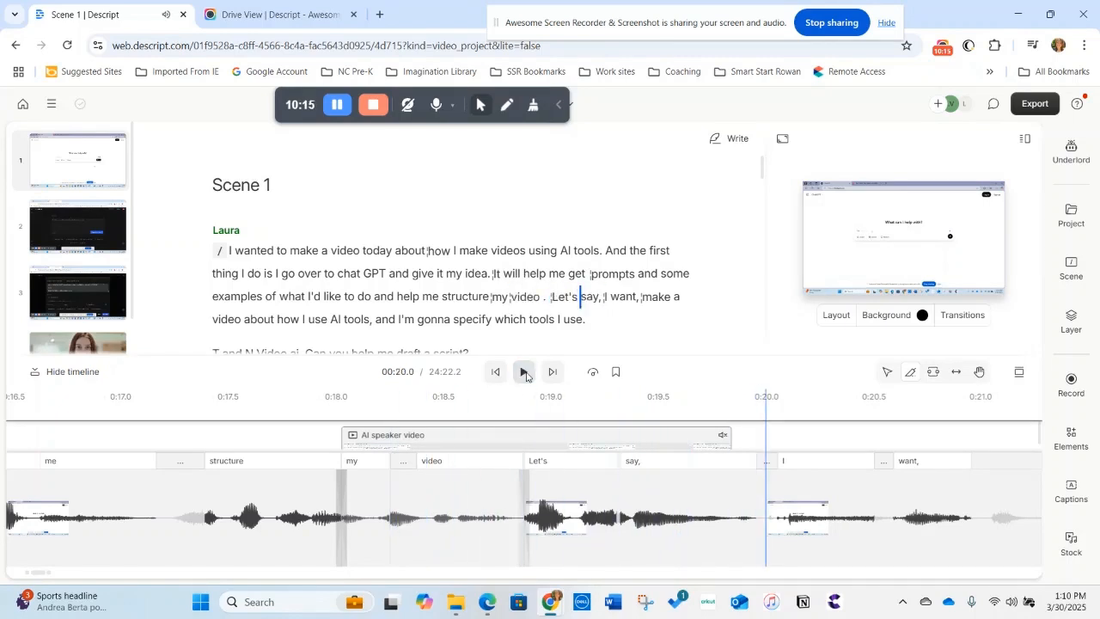
{"action": "left_click", "coordinate": [524, 373]}
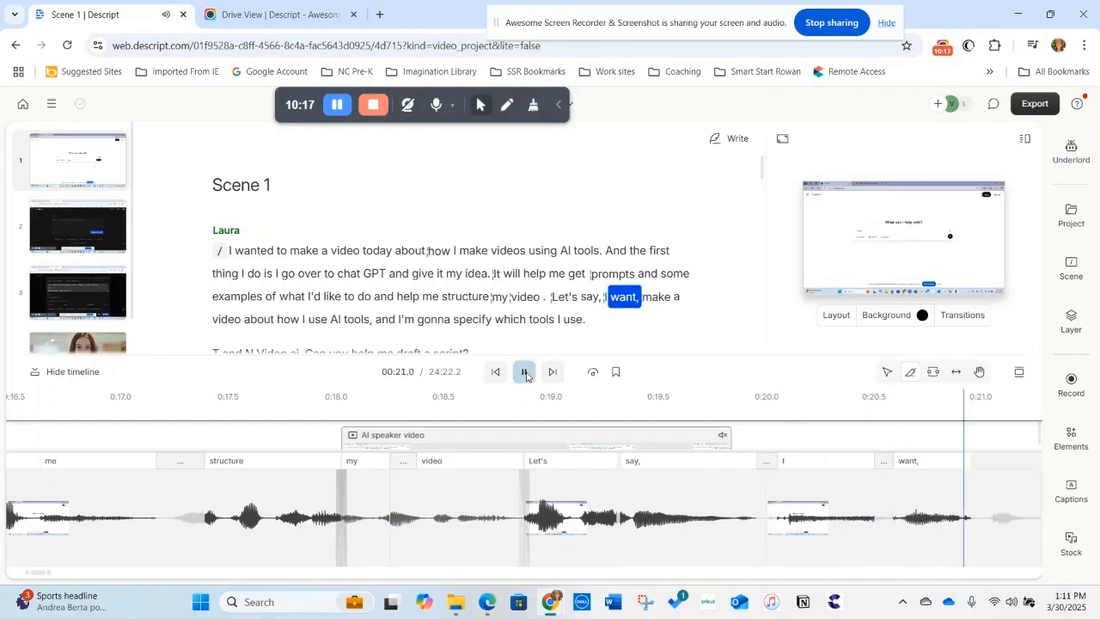
{"action": "left_click", "coordinate": [525, 373]}
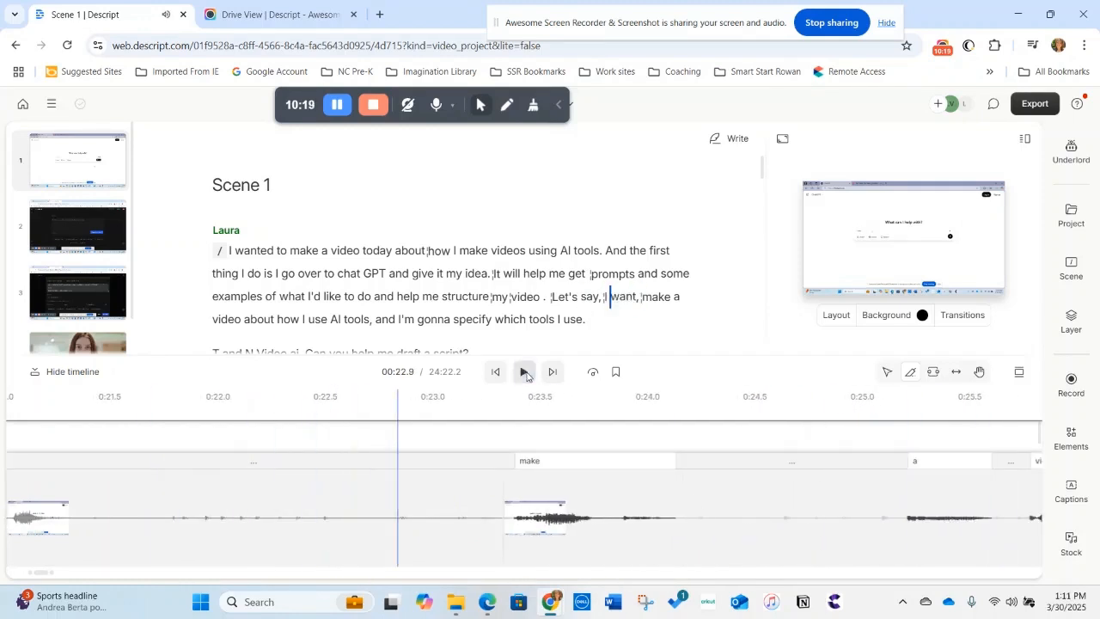
Split the clip right after "want," on the timeline and delete the long pause before "make".
{"action": "left_click", "coordinate": [277, 550]}
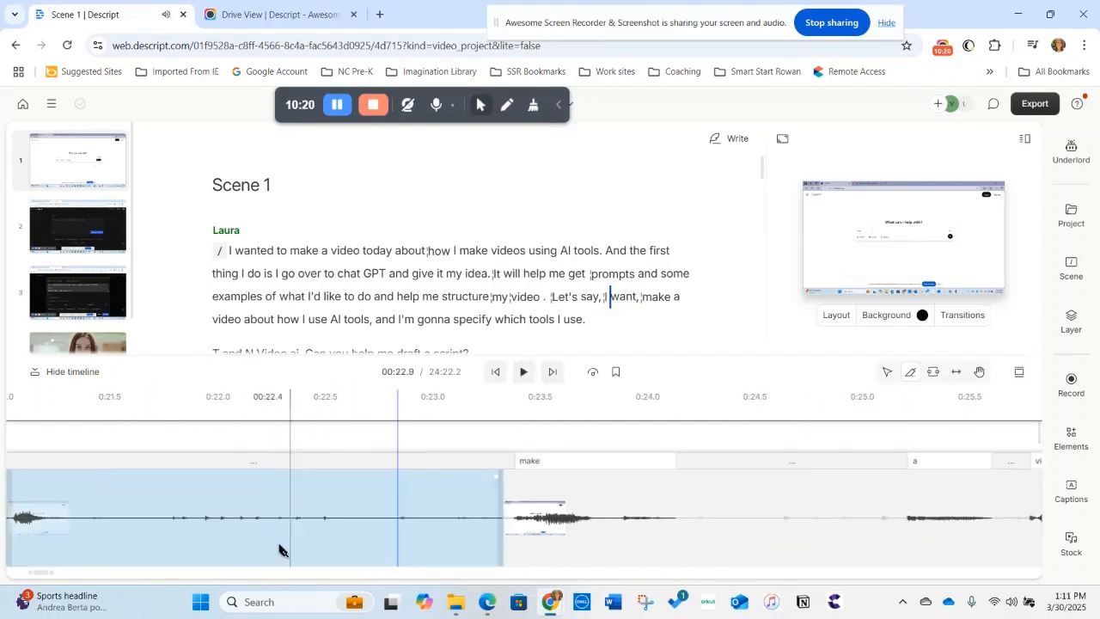
{"action": "right_click", "coordinate": [120, 506]}
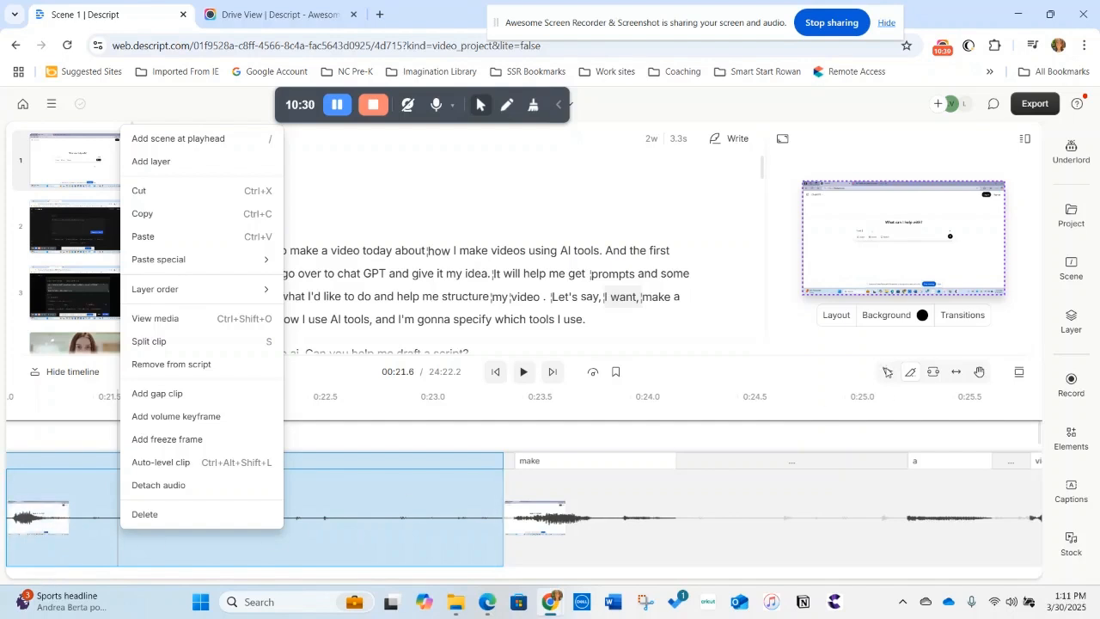
{"action": "left_click", "coordinate": [888, 372]}
{"action": "left_click_drag", "start_coordinate": [39, 576], "coordinate": [36, 575]}
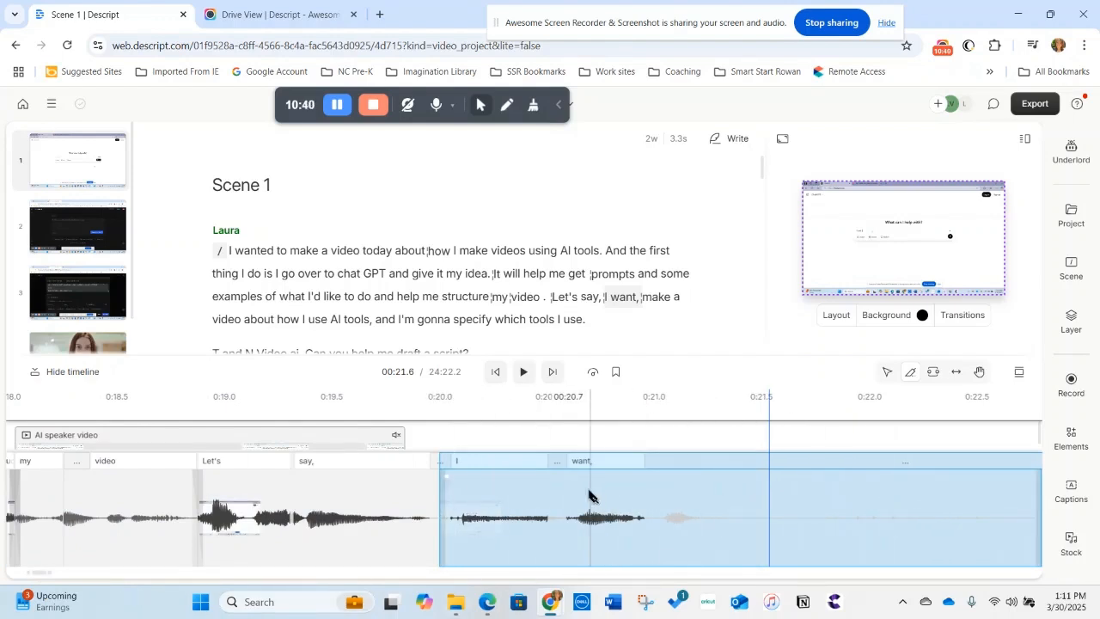
{"action": "scroll", "coordinate": [42, 576], "scroll_direction": "right", "scroll_amount": 5}
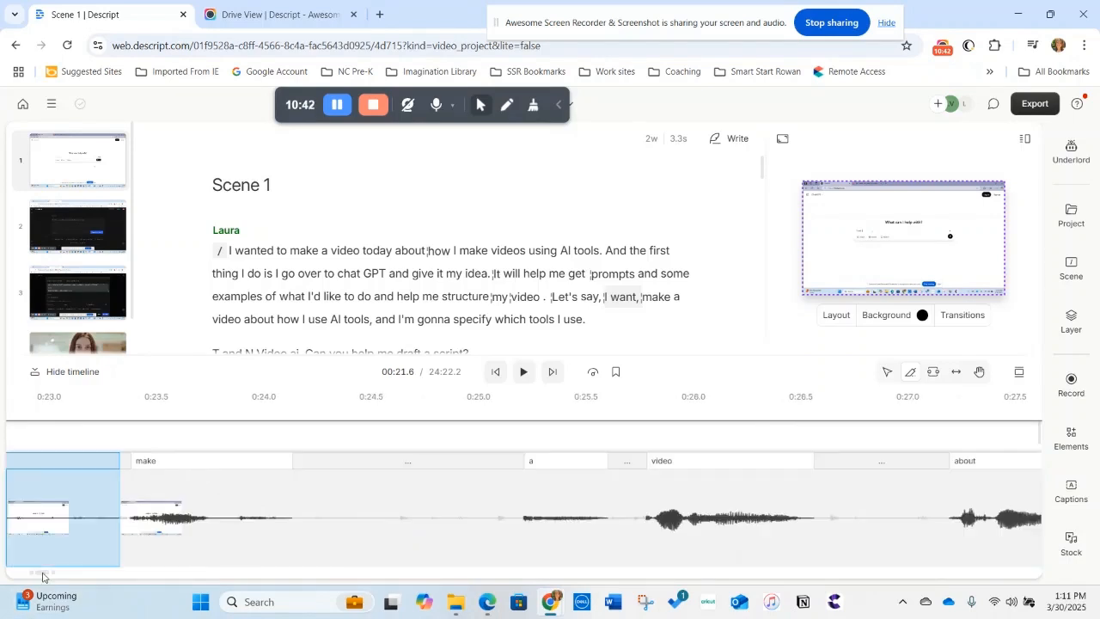
{"action": "scroll", "coordinate": [42, 577], "scroll_direction": "left", "scroll_amount": 5}
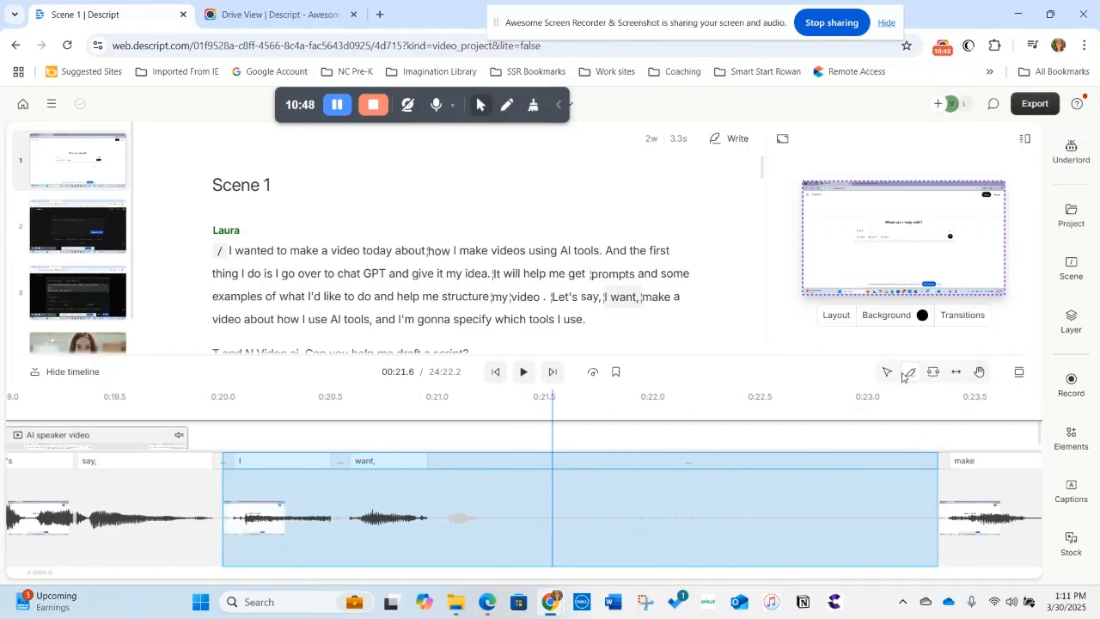
{"action": "left_click", "coordinate": [432, 508]}
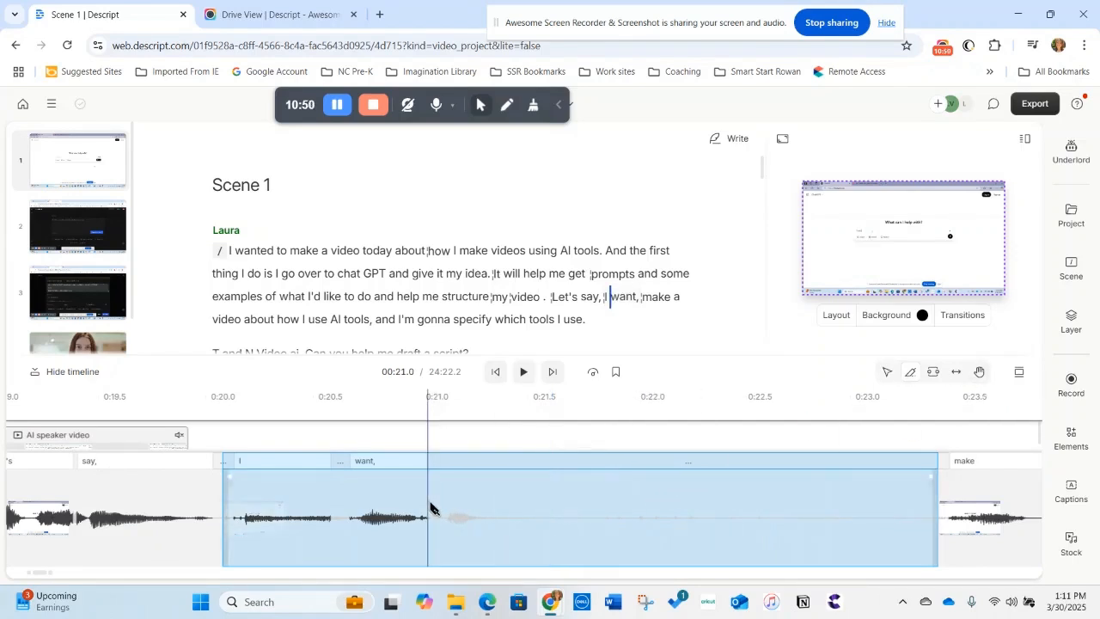
{"action": "left_click", "coordinate": [432, 508]}
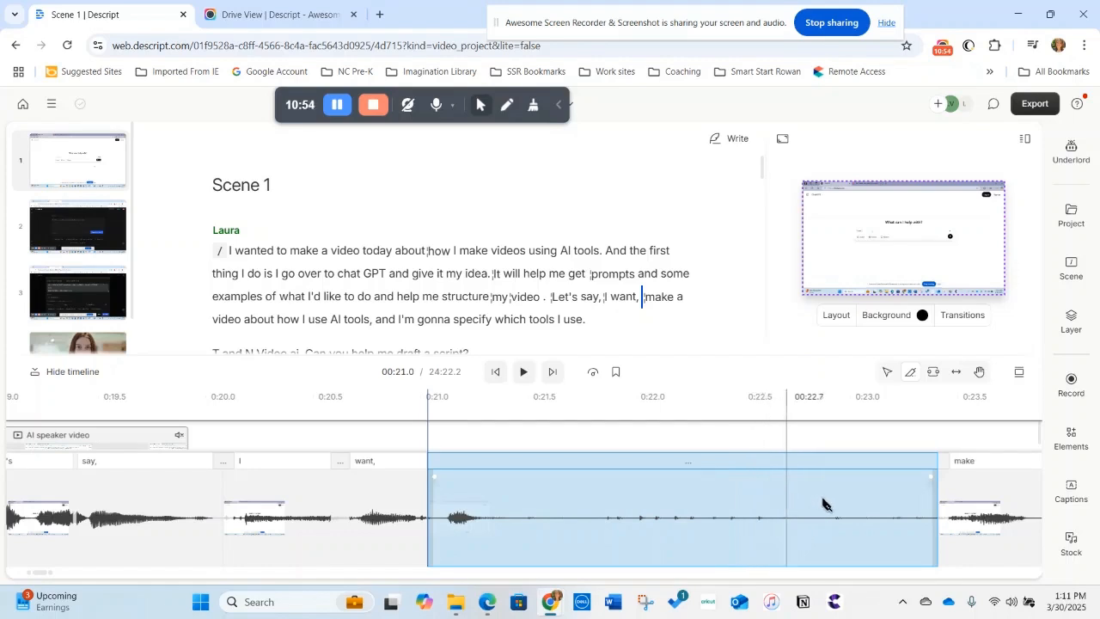
{"action": "left_click", "coordinate": [912, 375]}
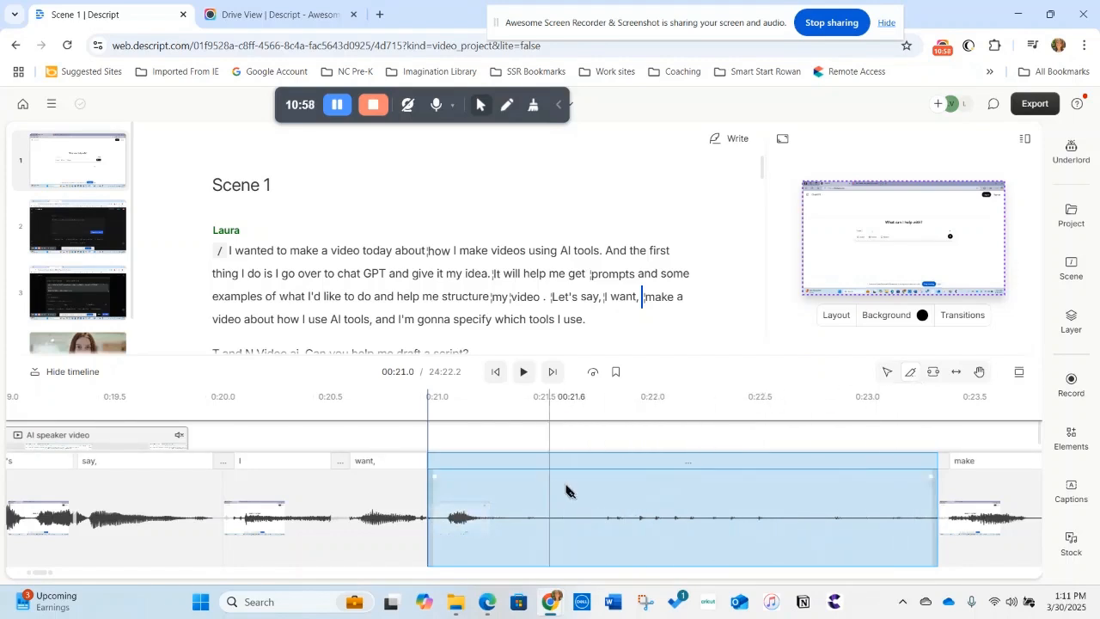
{"action": "right_click", "coordinate": [615, 484]}
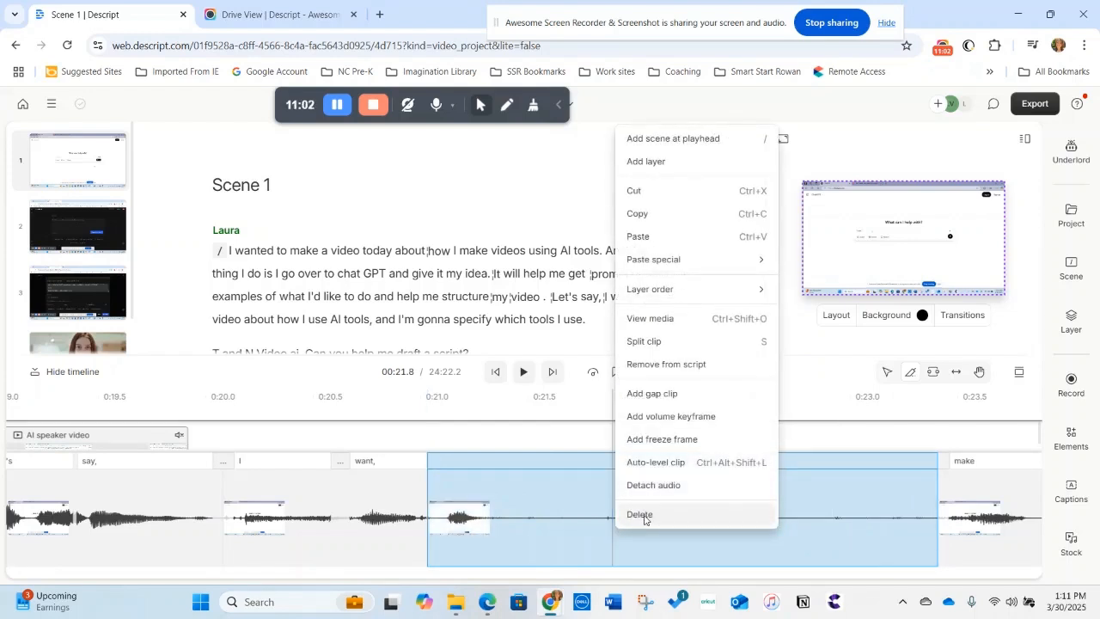
{"action": "left_click", "coordinate": [641, 514]}
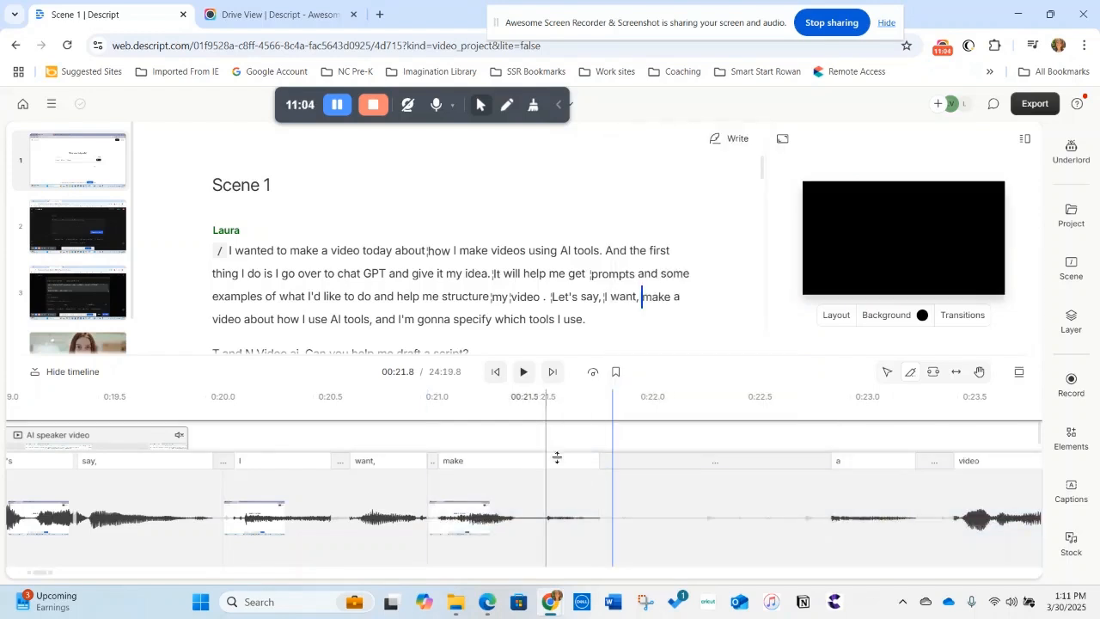
Play back from "say," and split off and delete the pause between "make" and "a" on the timeline.
{"action": "left_click", "coordinate": [581, 296]}
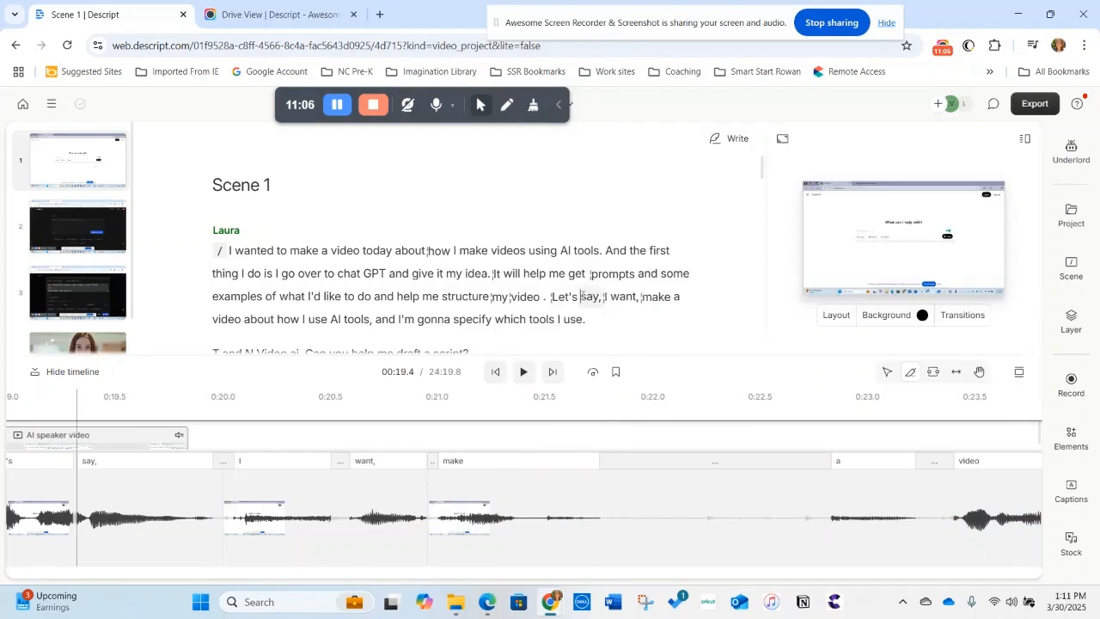
{"action": "left_click", "coordinate": [525, 372]}
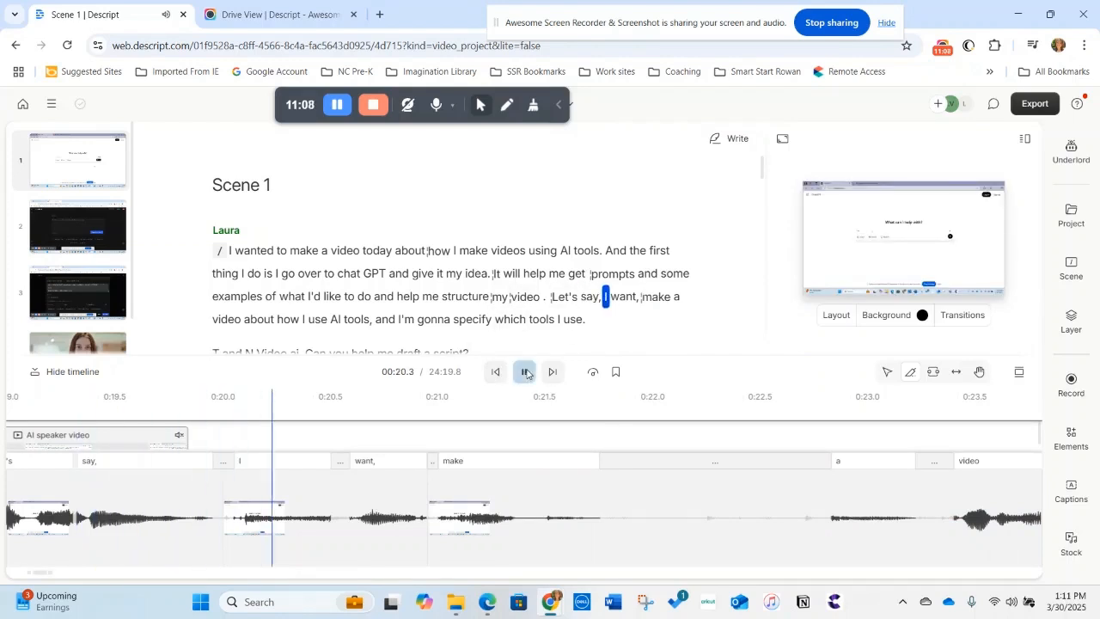
{"action": "left_click", "coordinate": [525, 371]}
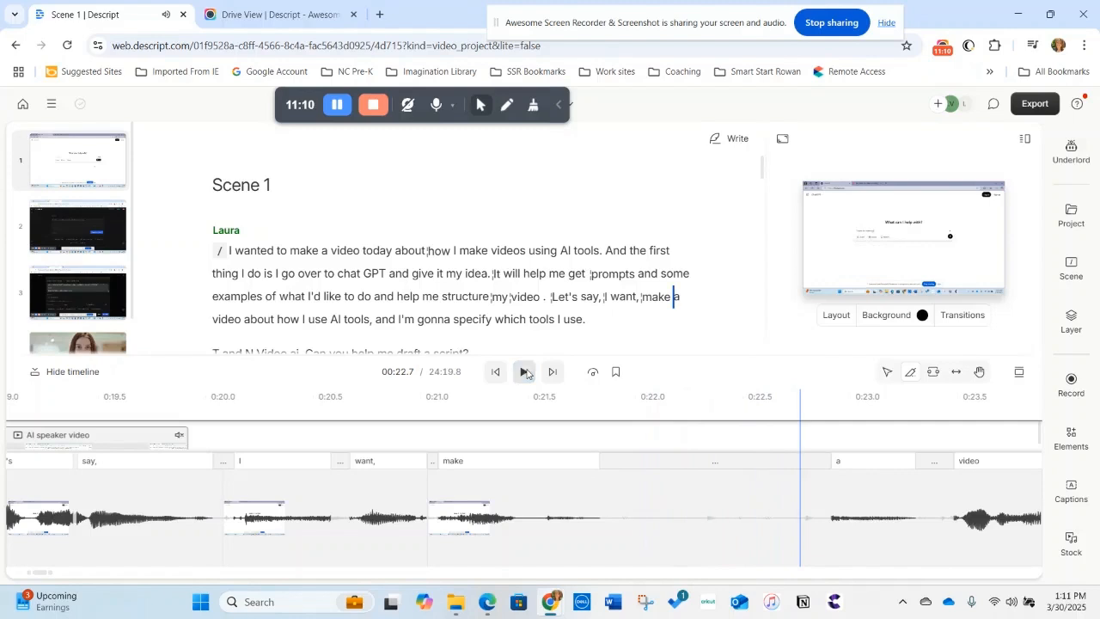
{"action": "left_click", "coordinate": [602, 496]}
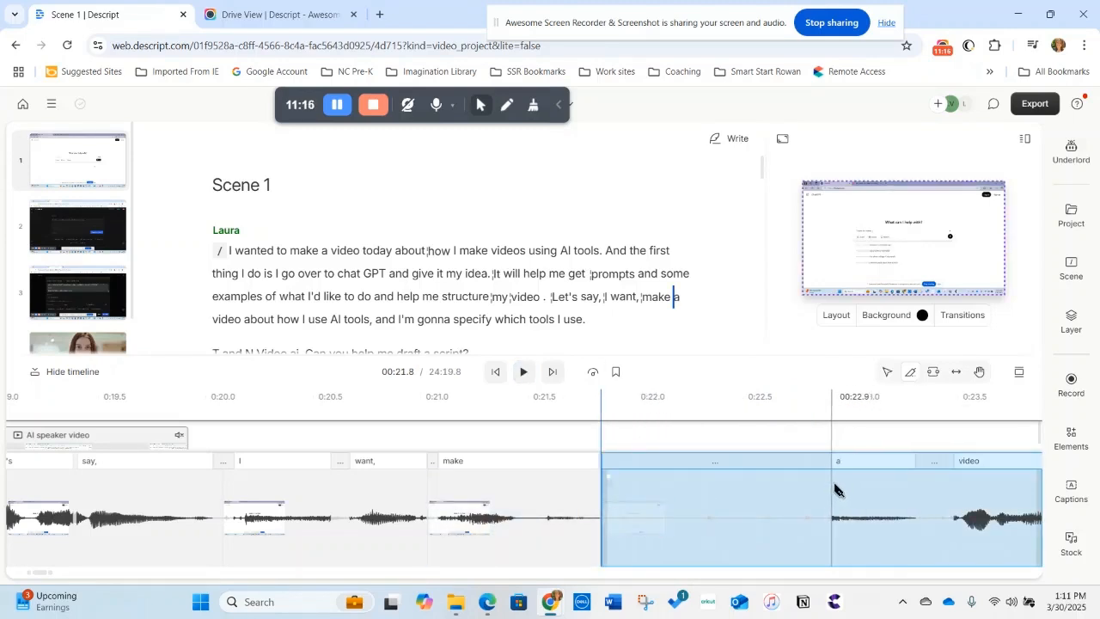
{"action": "left_click", "coordinate": [833, 486]}
{"action": "left_click", "coordinate": [680, 509]}
{"action": "right_click", "coordinate": [681, 514]}
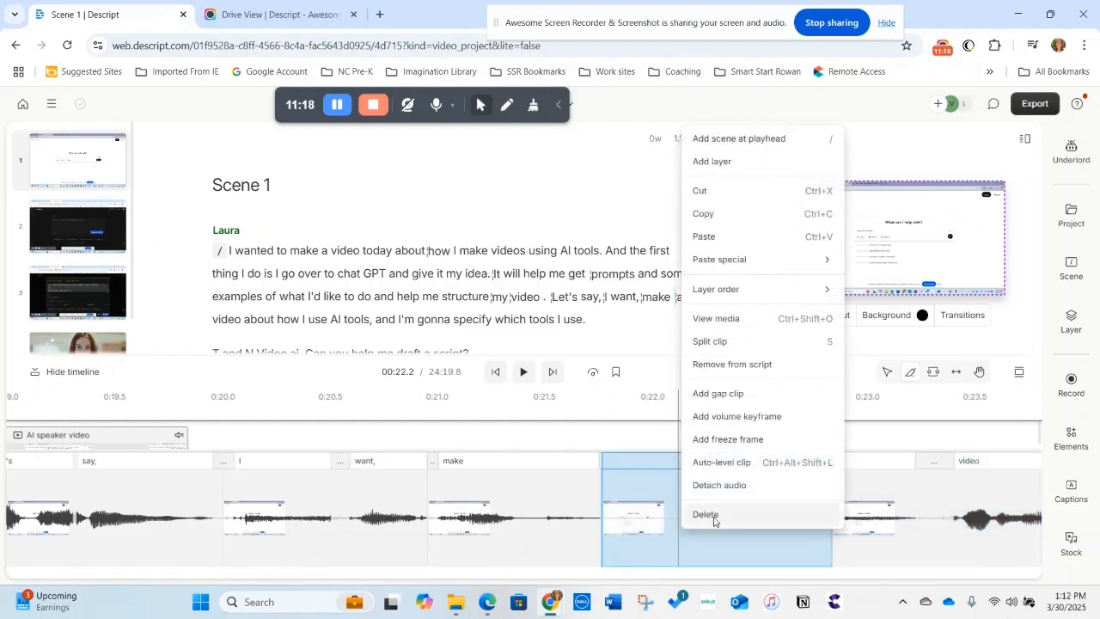
{"action": "left_click", "coordinate": [715, 516]}
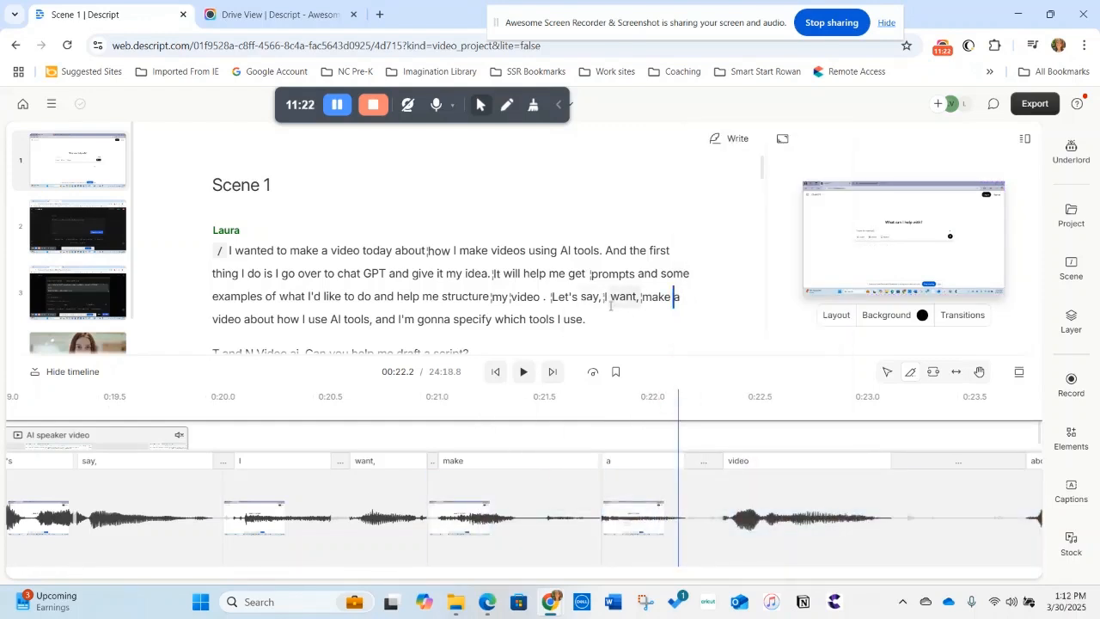
{"action": "scroll", "coordinate": [609, 302], "scroll_direction": "down", "scroll_amount": 1}
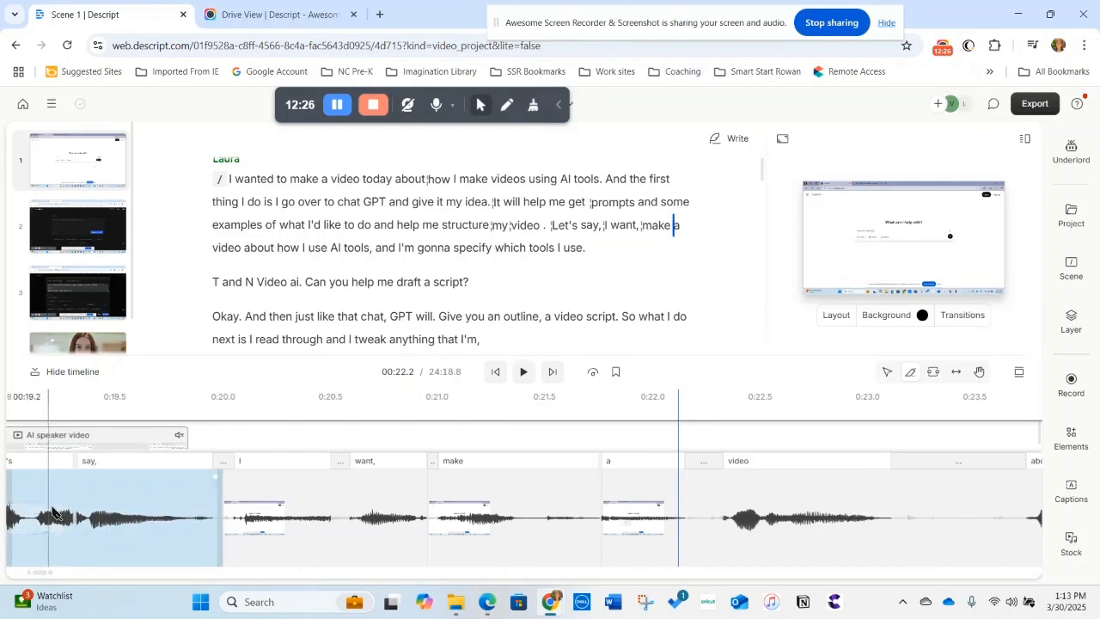
{"action": "left_click", "coordinate": [234, 505]}
{"action": "left_click", "coordinate": [207, 542]}
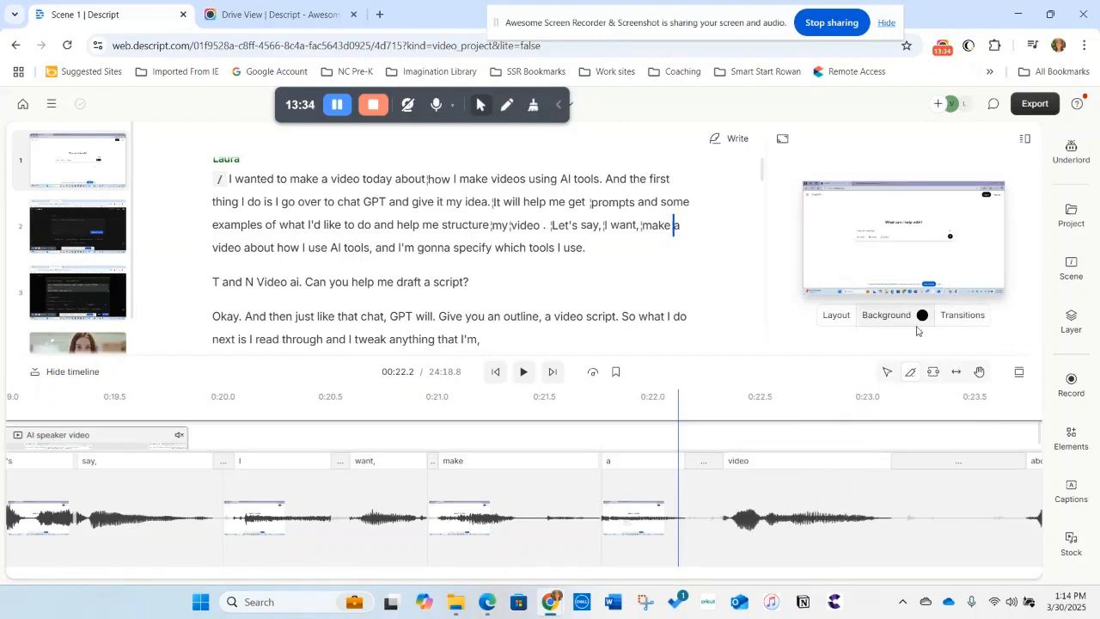
{"action": "left_click", "coordinate": [912, 378]}
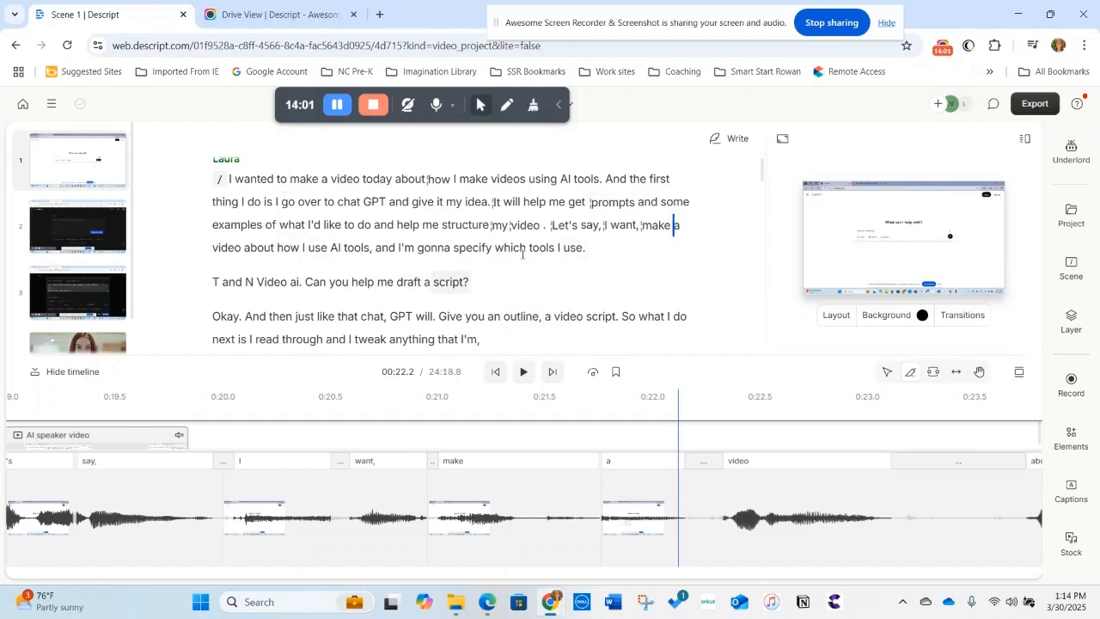
Examine the video export settings and the list of available export destinations, and close them without exporting.
{"action": "left_click", "coordinate": [1032, 105]}
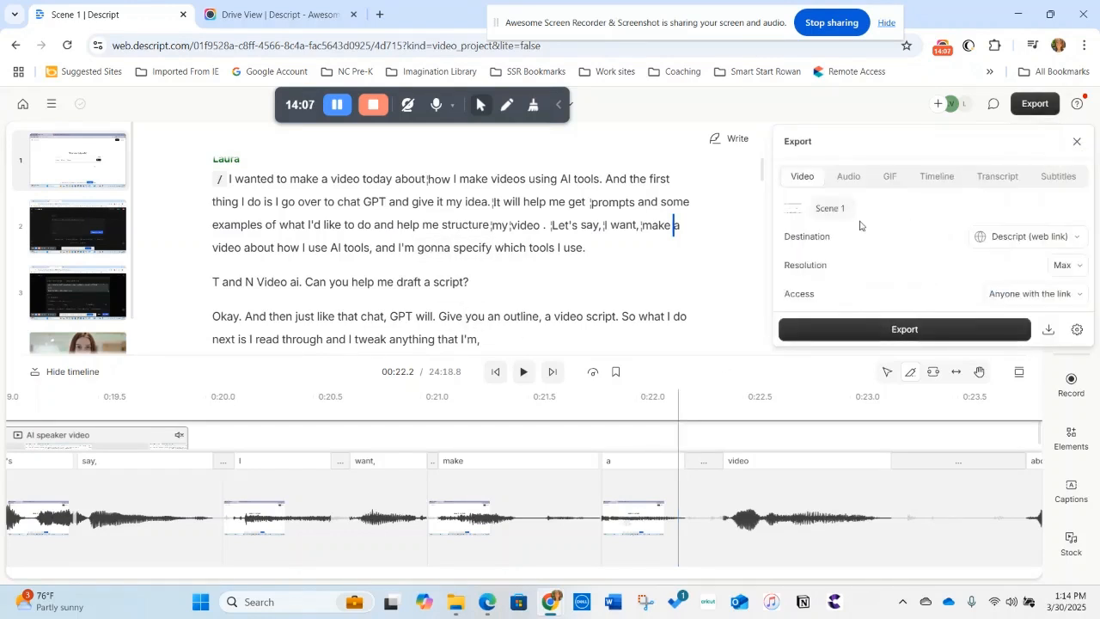
{"action": "left_click", "coordinate": [1078, 242]}
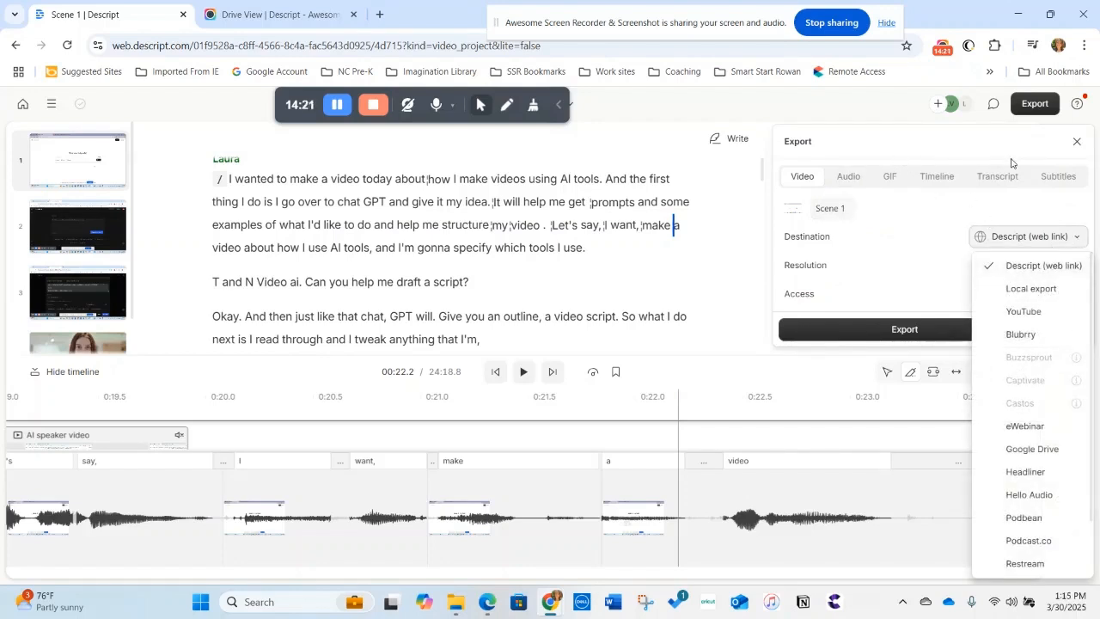
{"action": "left_click", "coordinate": [739, 170]}
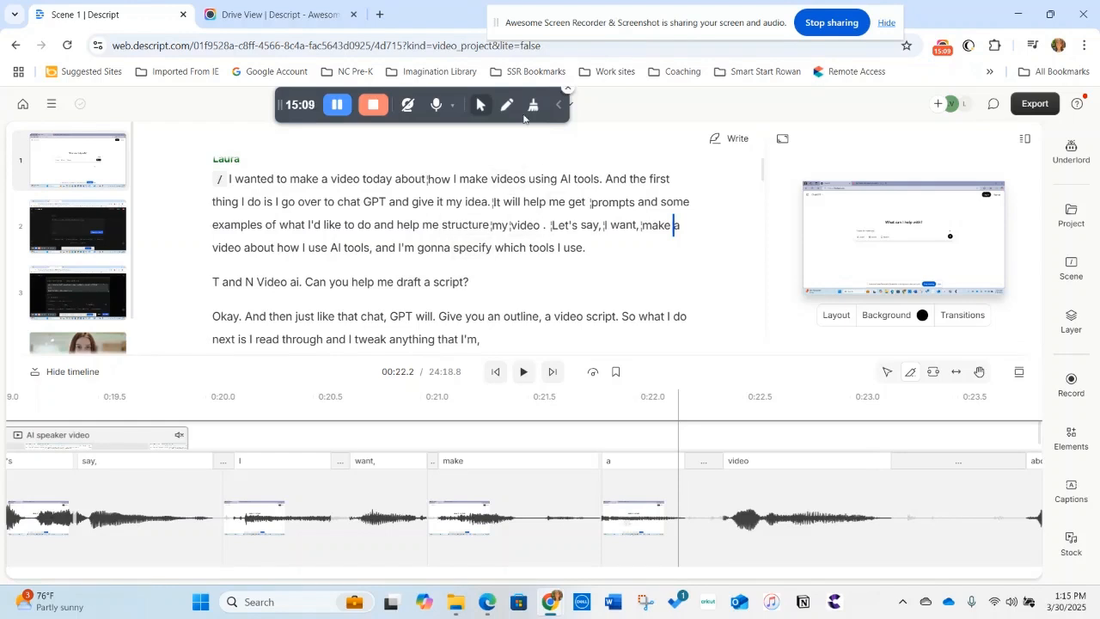
Open descript.com/affiliate in a new browser tab and go to the site's pricing page to view the plans.
{"action": "left_click", "coordinate": [379, 15]}
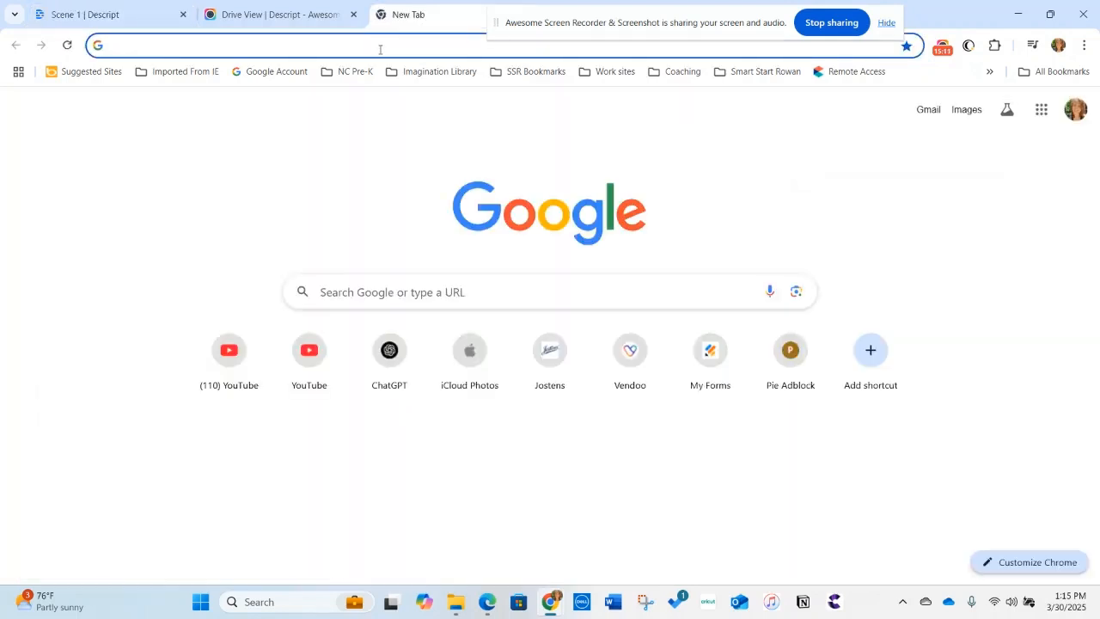
{"action": "left_click", "coordinate": [379, 46]}
{"action": "type", "text": "descript.com/affiliate"}
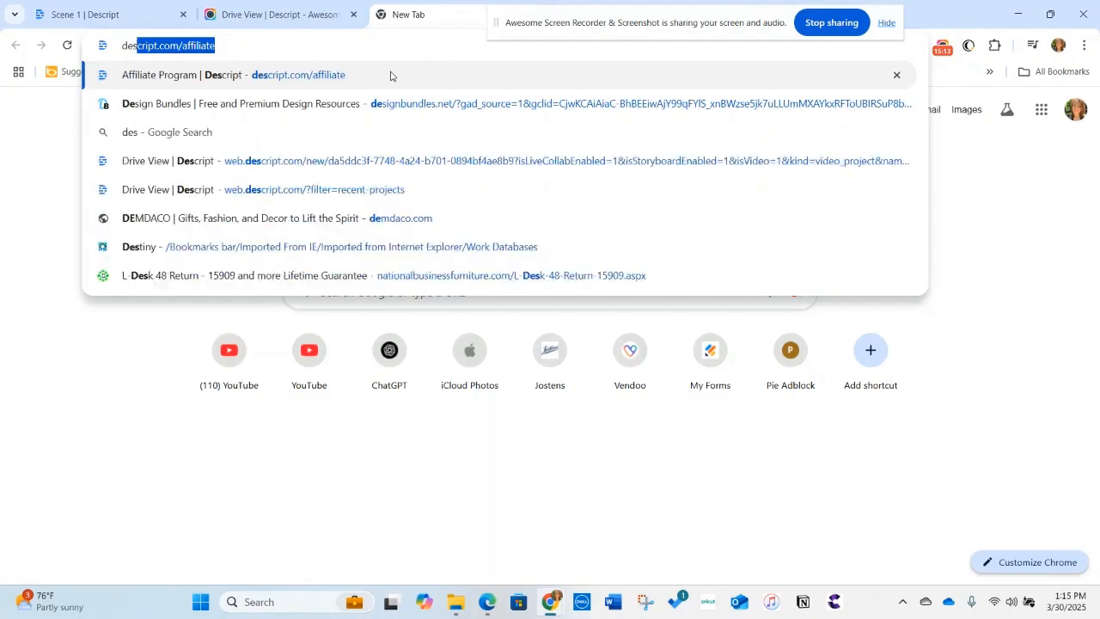
{"action": "left_click", "coordinate": [390, 75]}
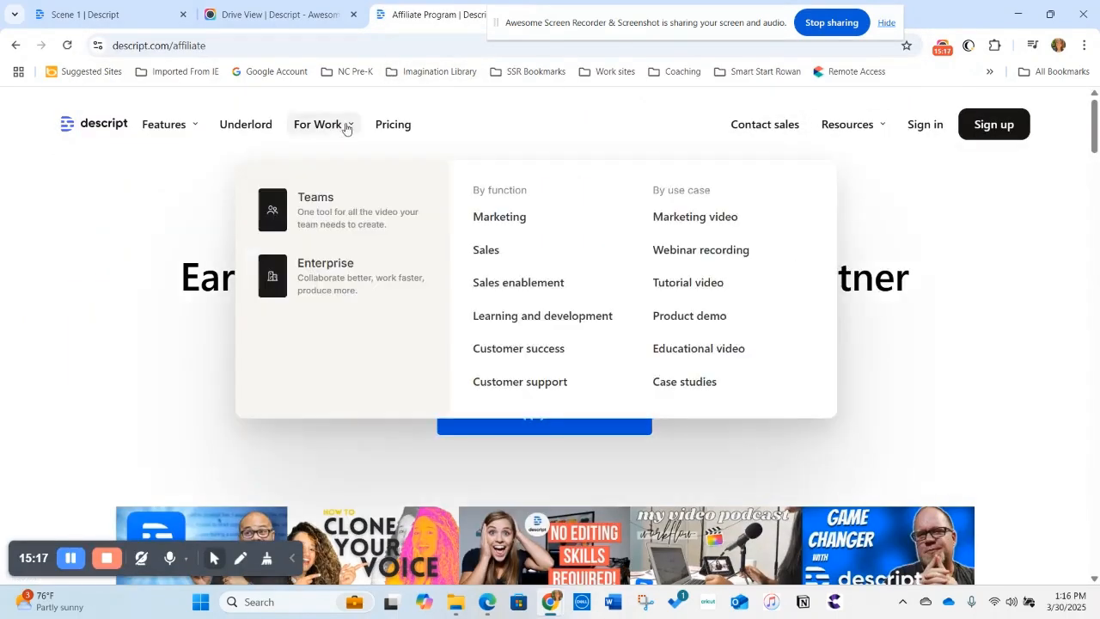
{"action": "left_click", "coordinate": [396, 127]}
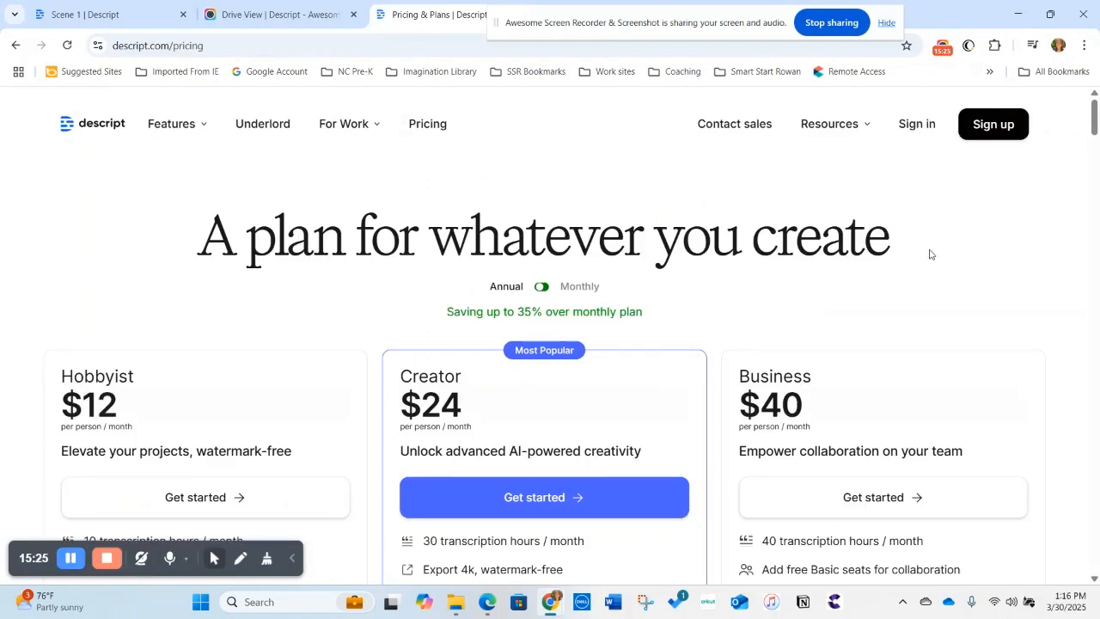
Review the prices and included features of the Hobbyist, Creator and Business plans under annual billing.
{"action": "scroll", "coordinate": [931, 249], "scroll_direction": "down", "scroll_amount": 1}
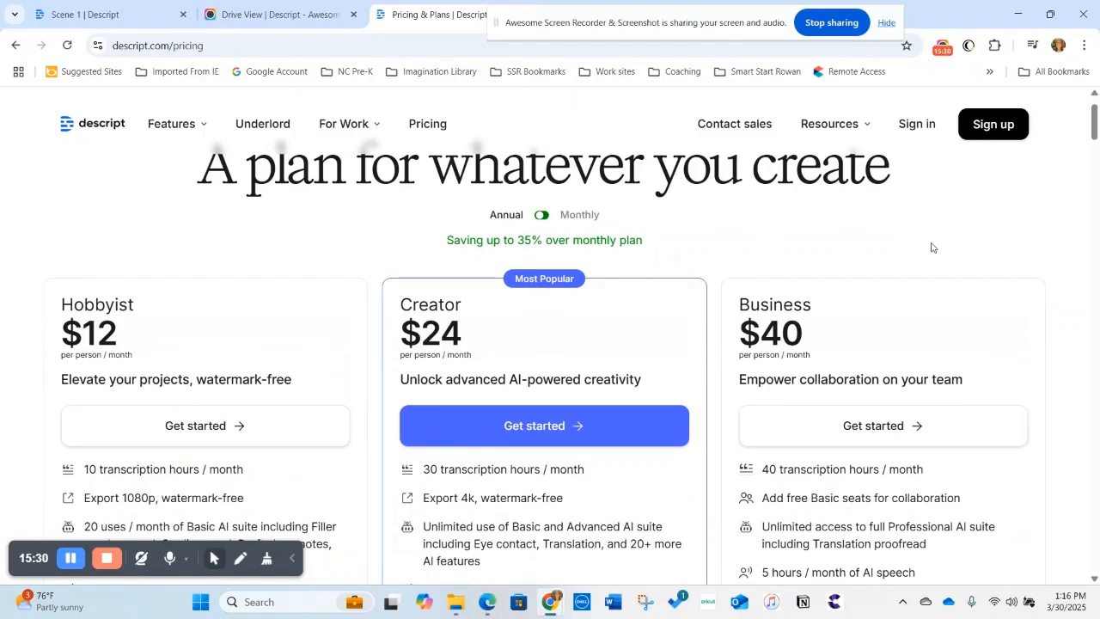
{"action": "scroll", "coordinate": [921, 248], "scroll_direction": "down", "scroll_amount": 1}
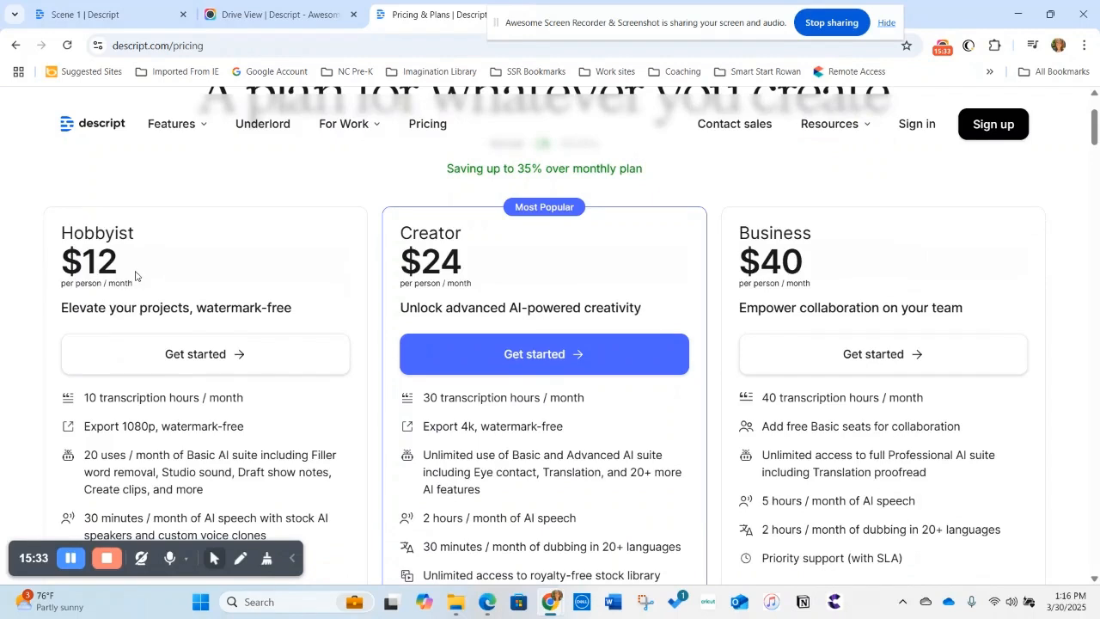
{"action": "scroll", "coordinate": [197, 272], "scroll_direction": "down", "scroll_amount": 1}
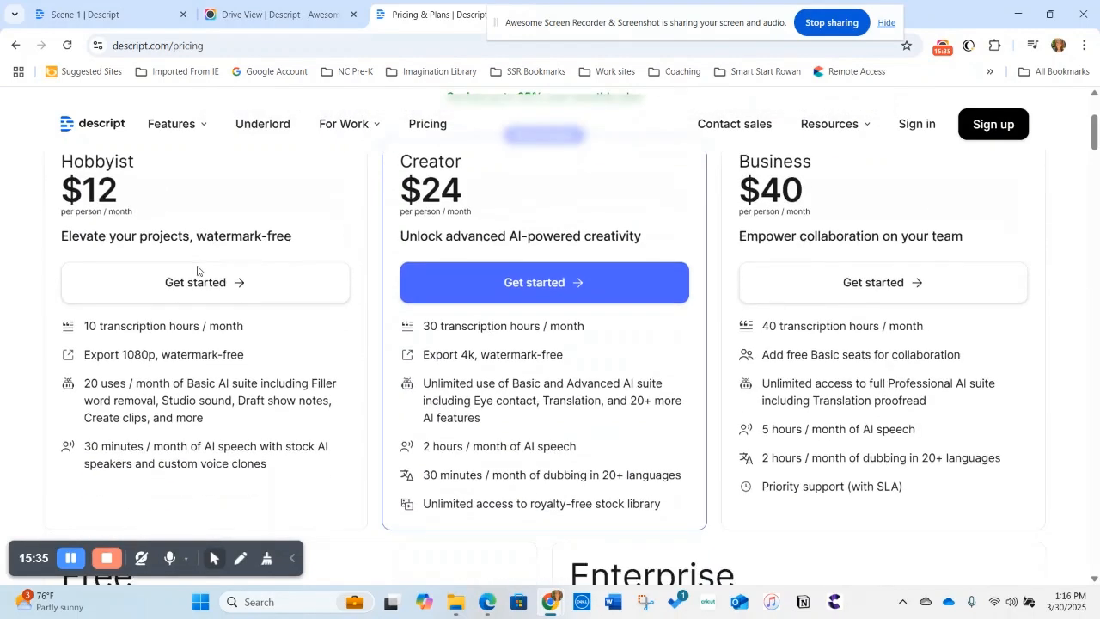
Switch the pricing to monthly billing and compare the paid plans' features, including the Free and Enterprise options.
{"action": "scroll", "coordinate": [196, 272], "scroll_direction": "up", "scroll_amount": 2}
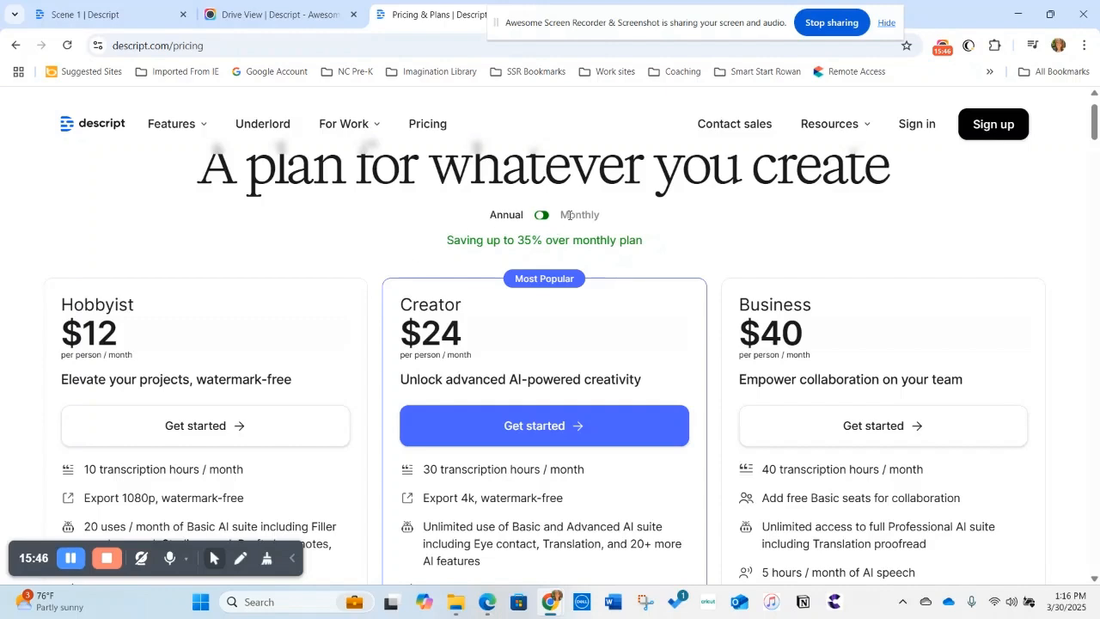
{"action": "left_click", "coordinate": [543, 216]}
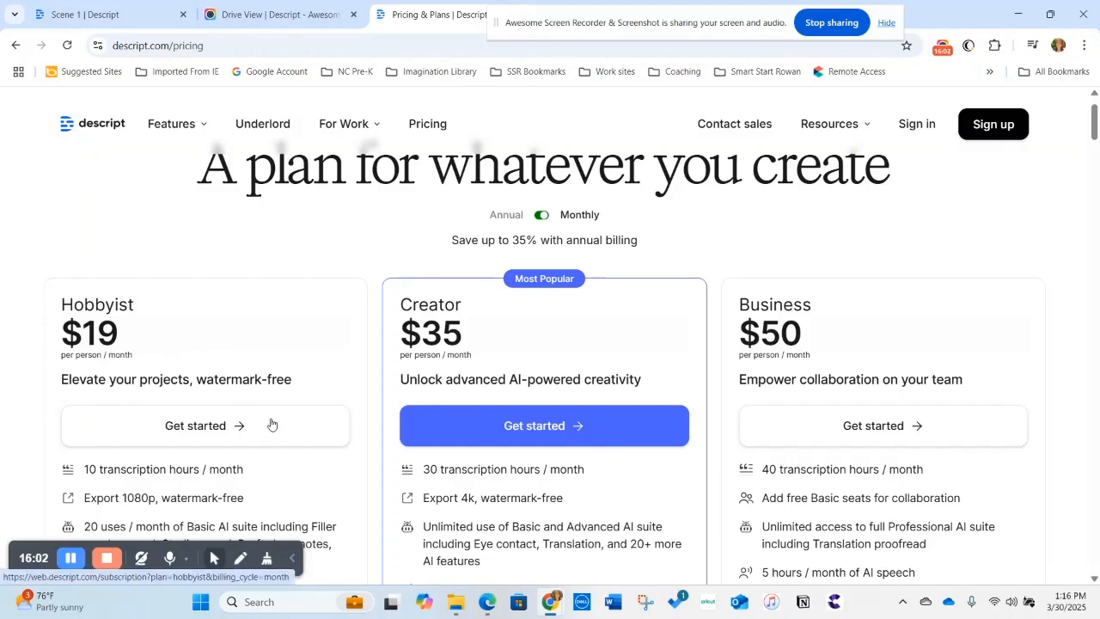
{"action": "scroll", "coordinate": [265, 416], "scroll_direction": "down", "scroll_amount": 1}
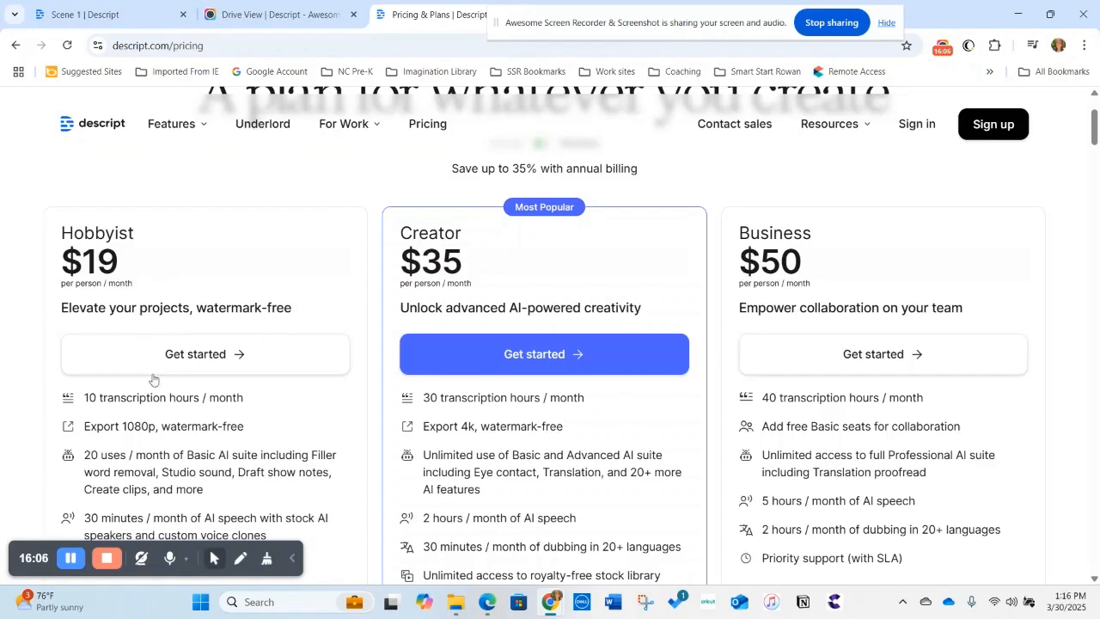
{"action": "scroll", "coordinate": [241, 394], "scroll_direction": "down", "scroll_amount": 1}
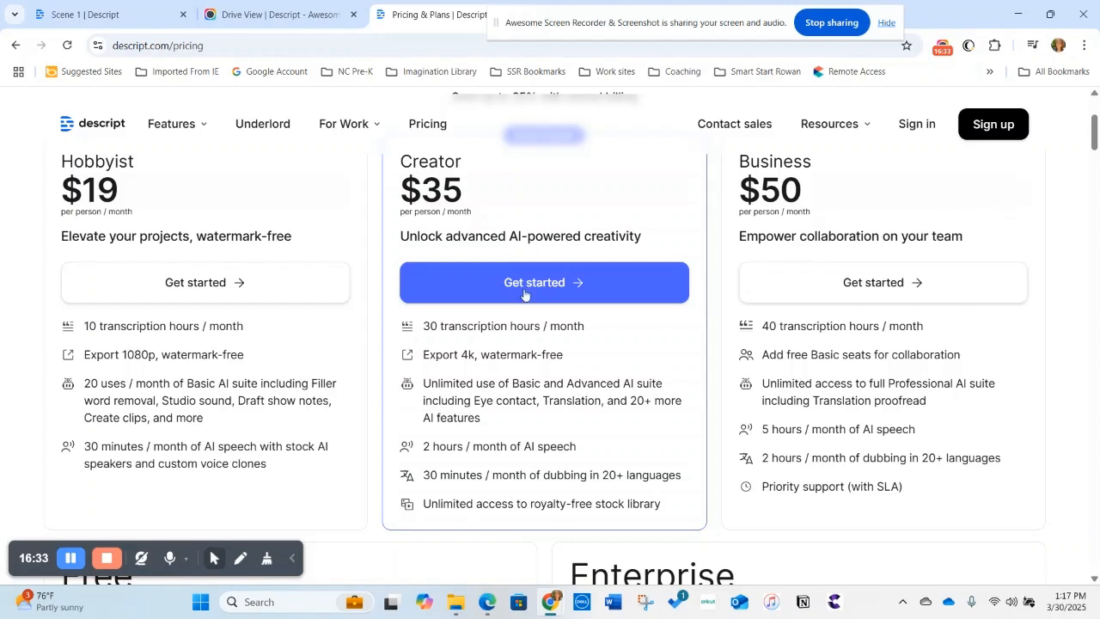
{"action": "scroll", "coordinate": [512, 300], "scroll_direction": "up", "scroll_amount": 2}
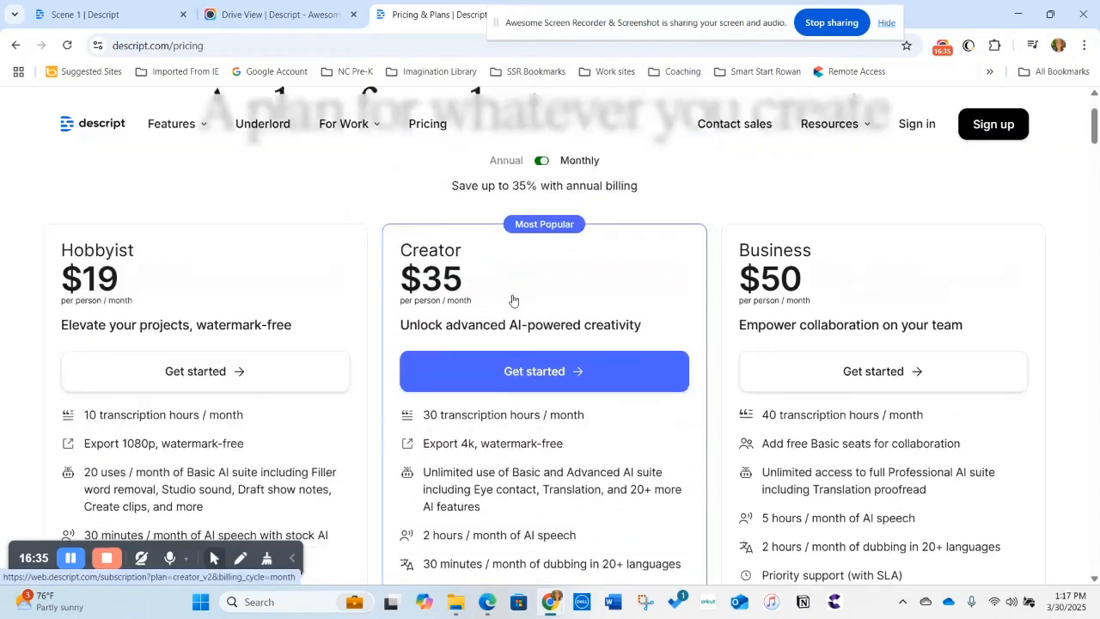
{"action": "scroll", "coordinate": [518, 298], "scroll_direction": "down", "scroll_amount": 1}
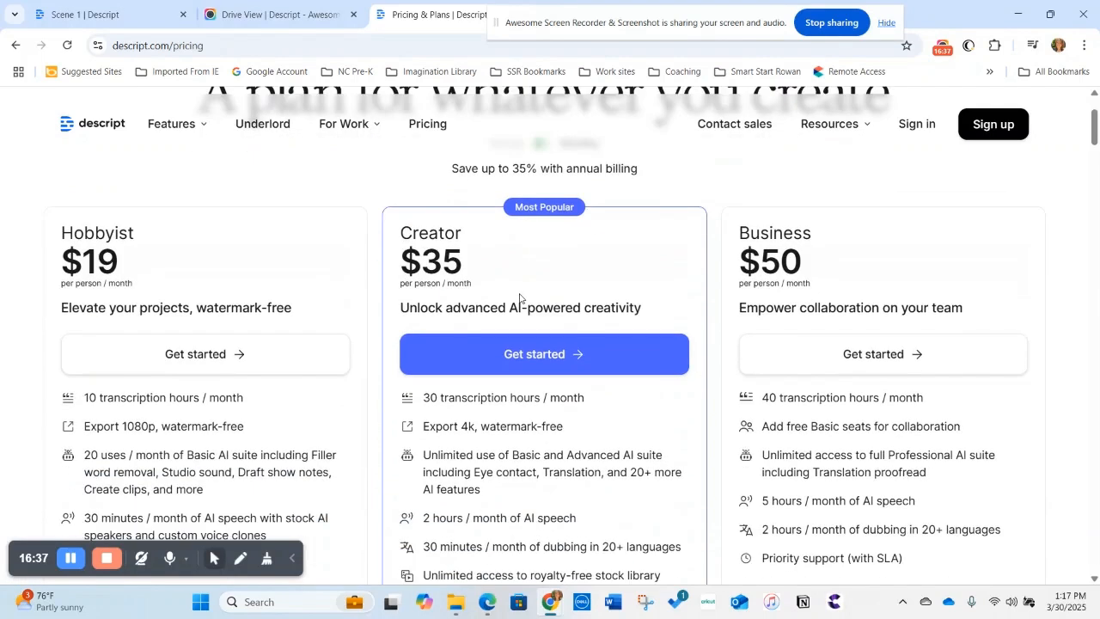
{"action": "scroll", "coordinate": [518, 299], "scroll_direction": "down", "scroll_amount": 2}
{"action": "scroll", "coordinate": [516, 298], "scroll_direction": "down", "scroll_amount": 3}
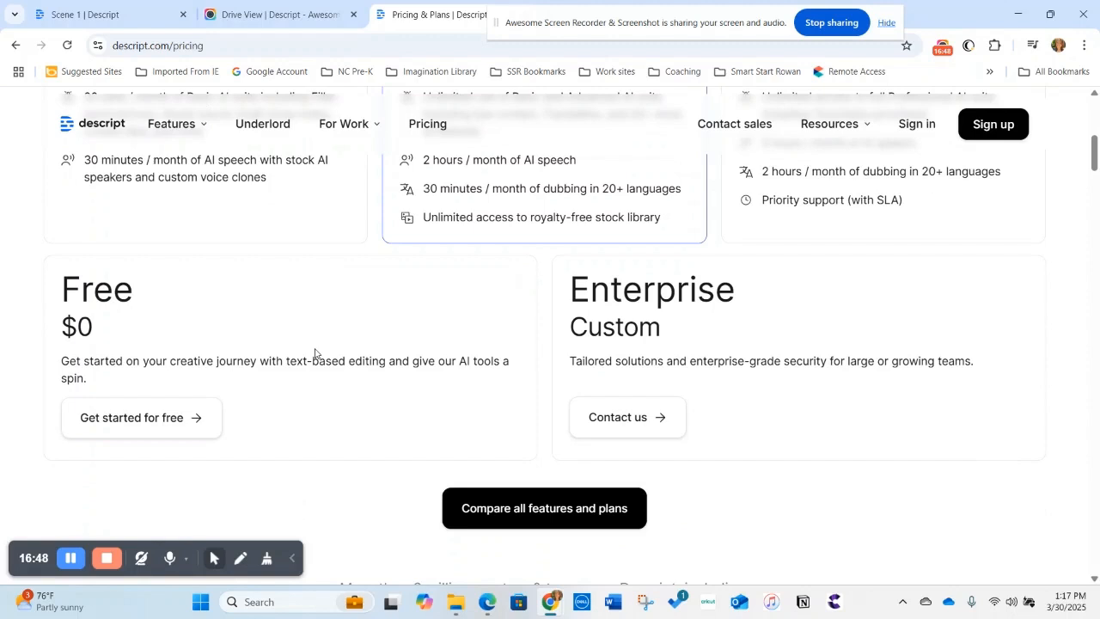
Get started with the Free plan to reach the Projects list, and open the Scene 1 project.
{"action": "left_click", "coordinate": [114, 419]}
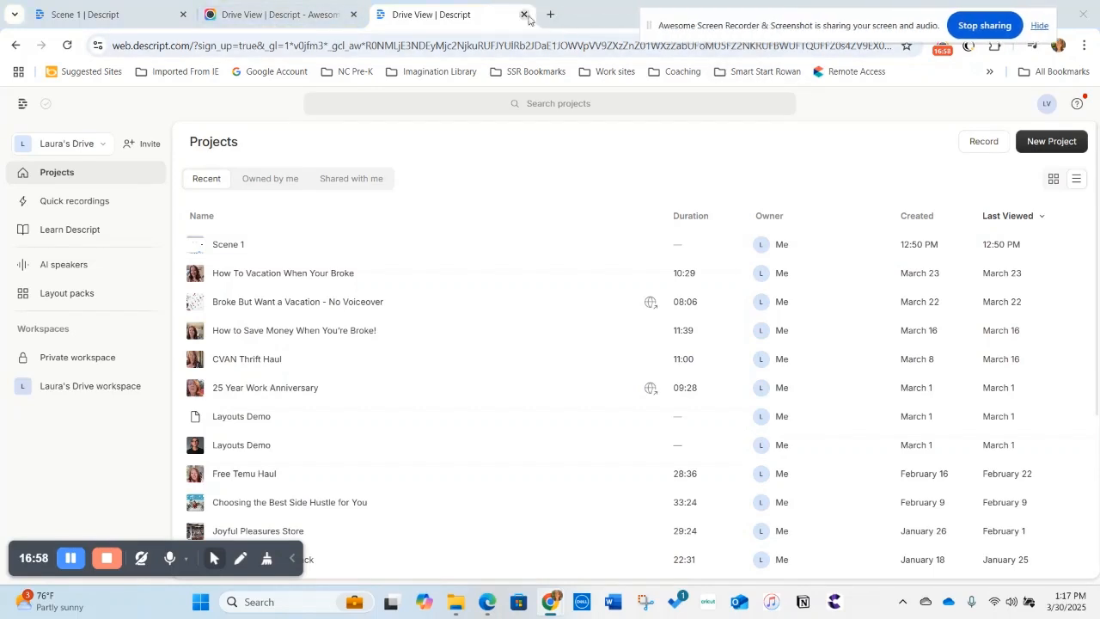
{"action": "left_click", "coordinate": [550, 14]}
{"action": "left_click", "coordinate": [410, 18]}
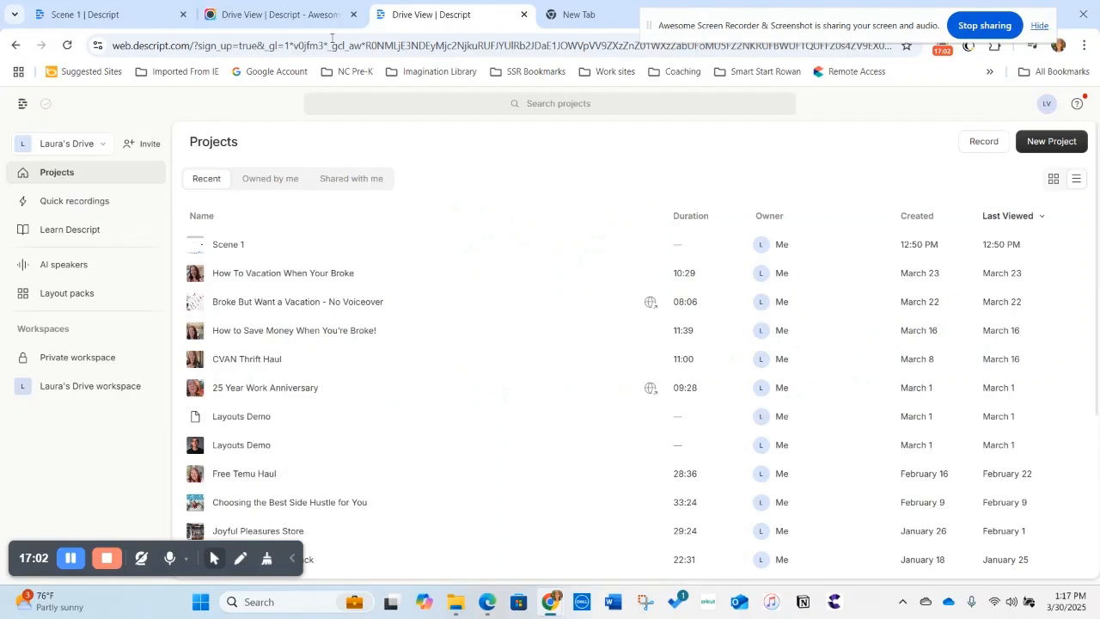
{"action": "left_click", "coordinate": [230, 246]}
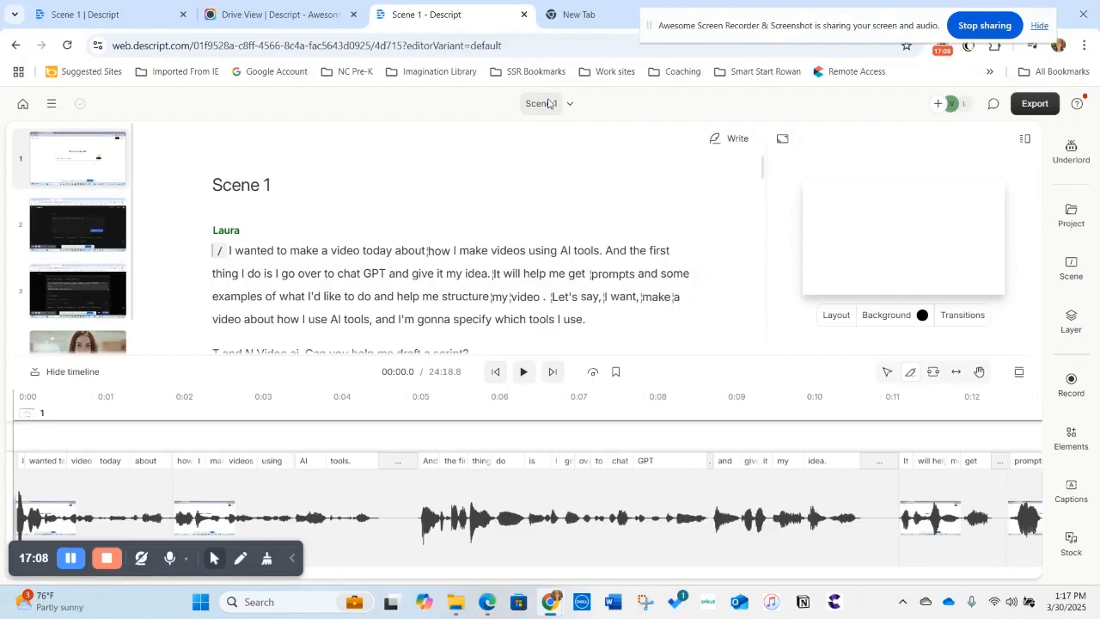
Rename the Scene 1 project to "How To Use Descript Editing Tool".
{"action": "left_click", "coordinate": [547, 103]}
{"action": "left_click", "coordinate": [541, 167]}
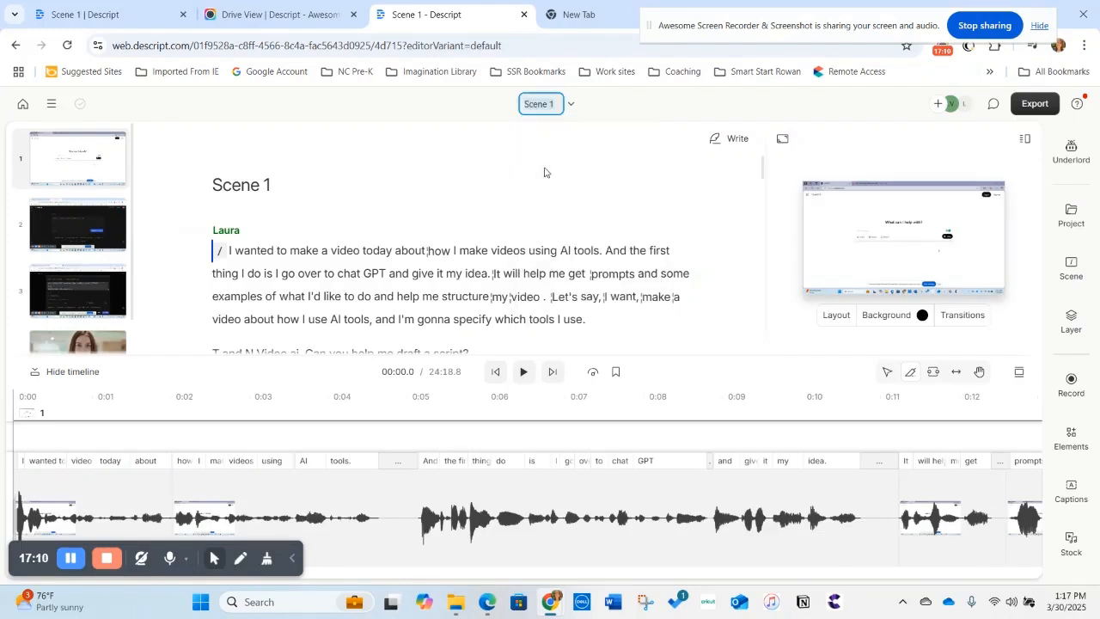
{"action": "type", "text": "How To Use Descript Editing Tool"}
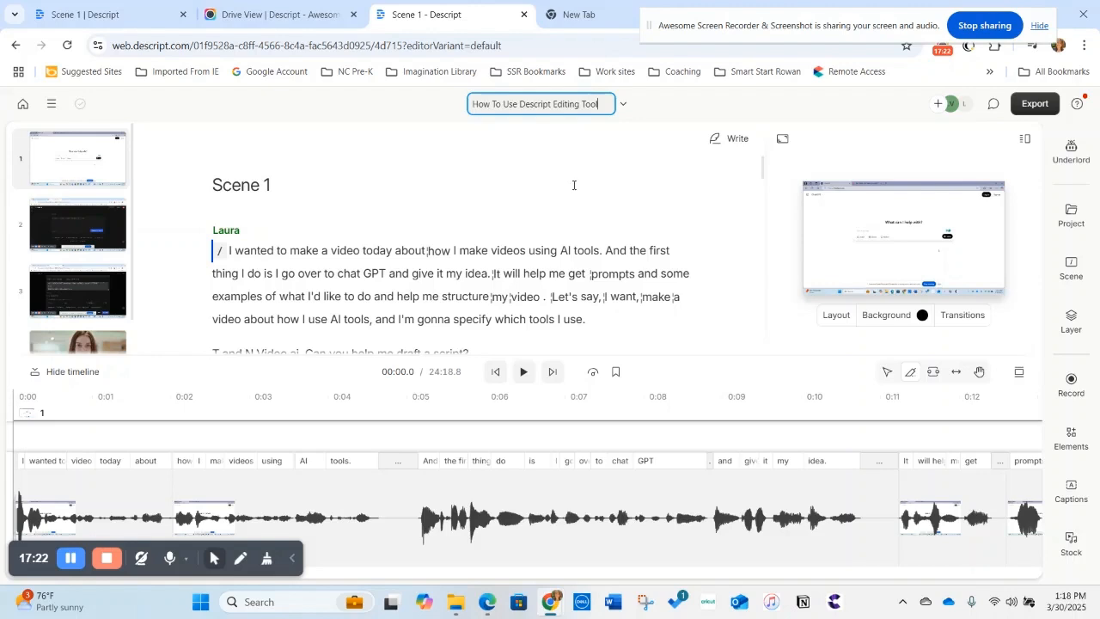
{"action": "key", "text": "Return"}
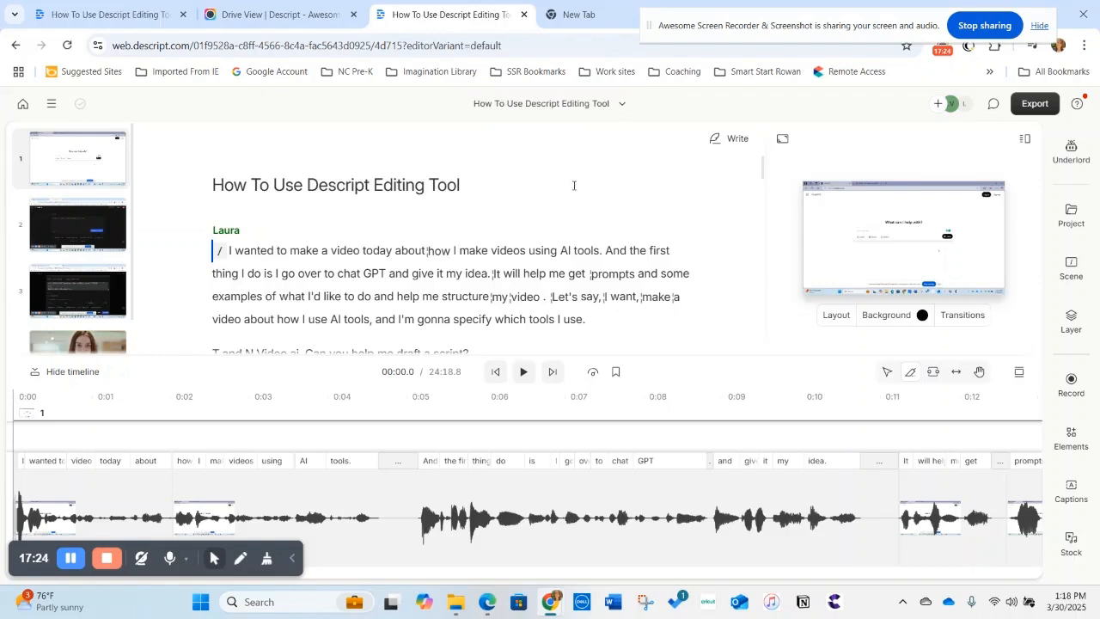